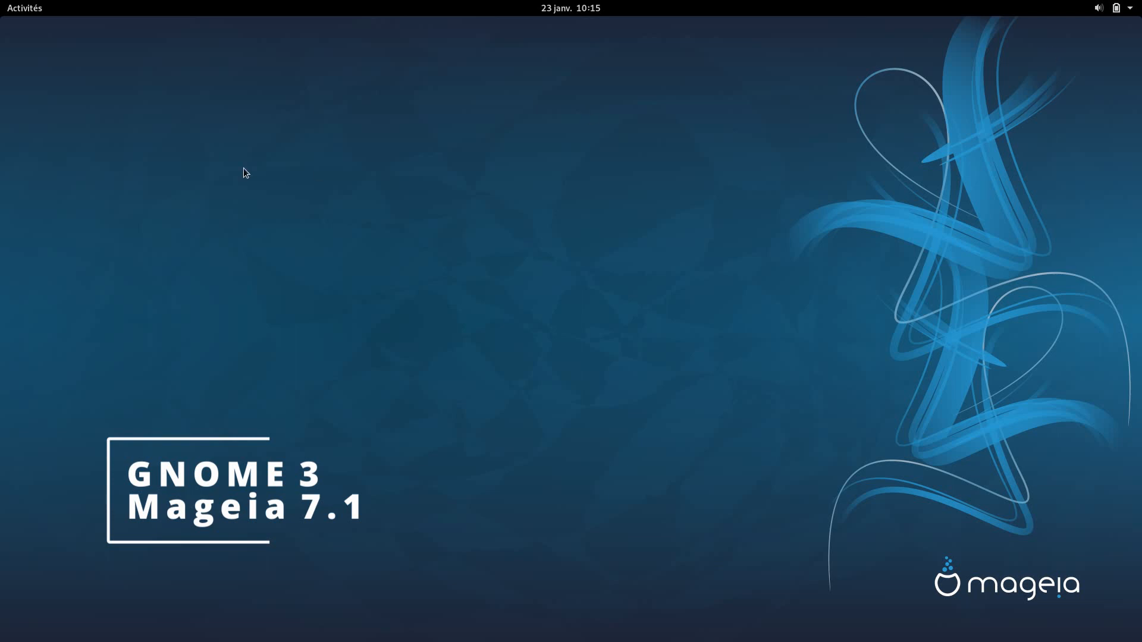
# View the system menu with its volume and power controls, and the notification and calendar panel.
pyautogui.click(1111, 6)
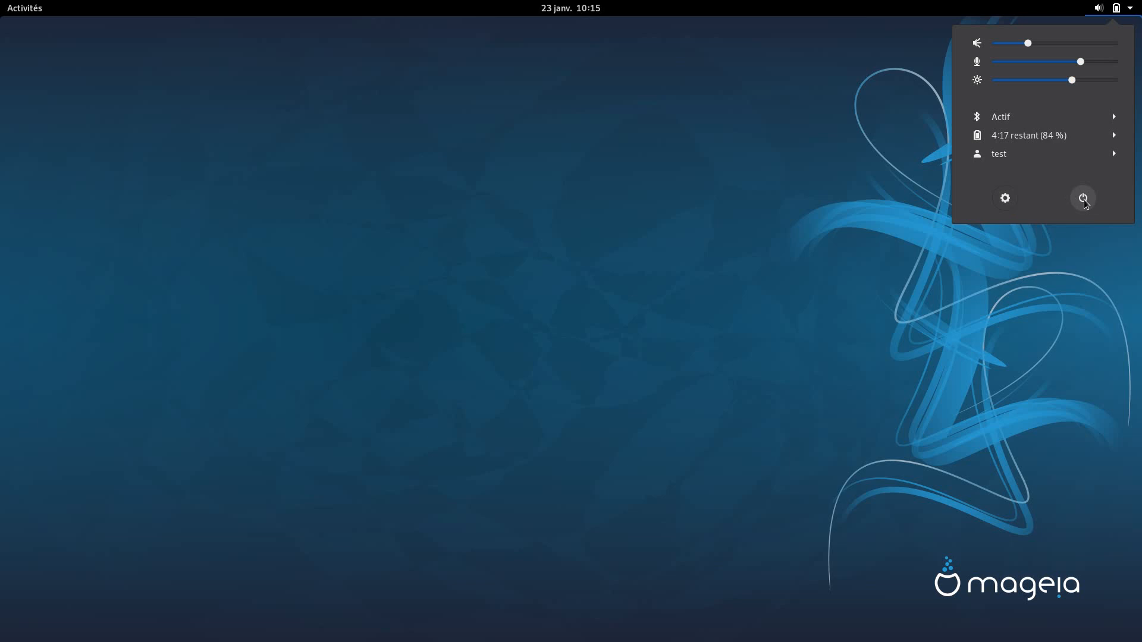
pyautogui.click(767, 197)
pyautogui.click(586, 8)
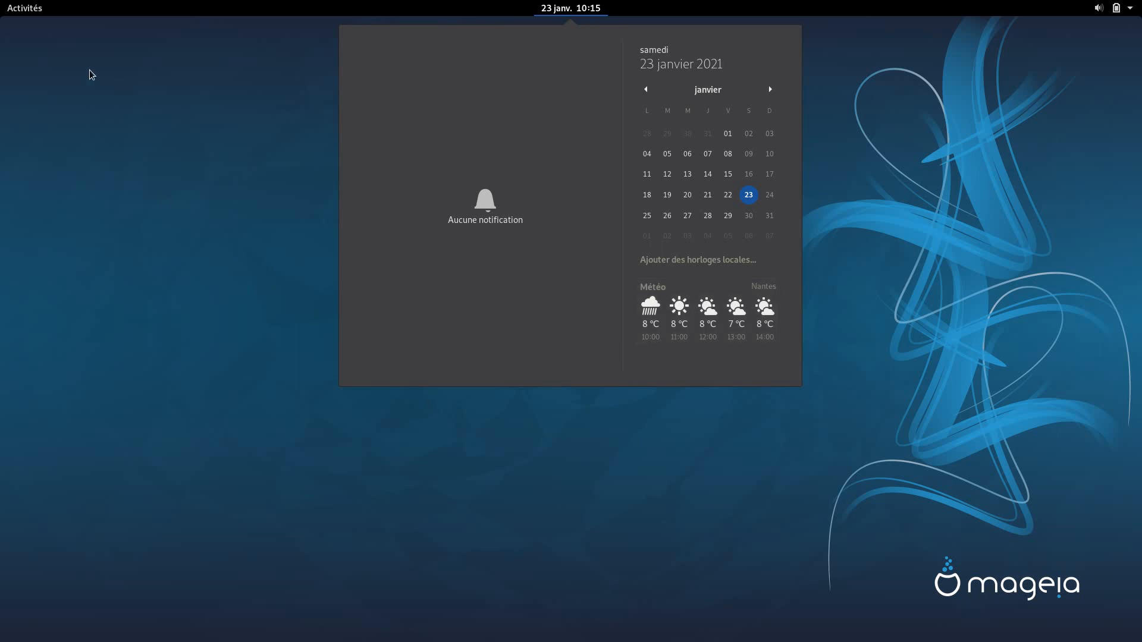
# Launch the Fichiers file manager and move its window to the empty third workspace.
pyautogui.click(35, 5)
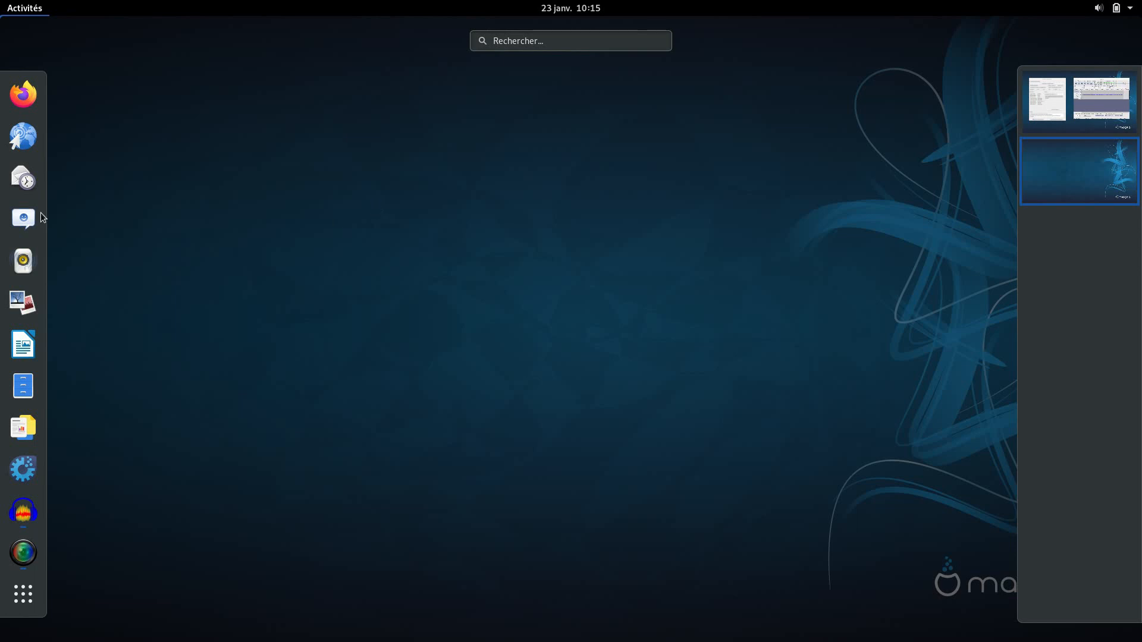
pyautogui.click(27, 382)
pyautogui.moveTo(509, 145); pyautogui.dragTo(780, 91)
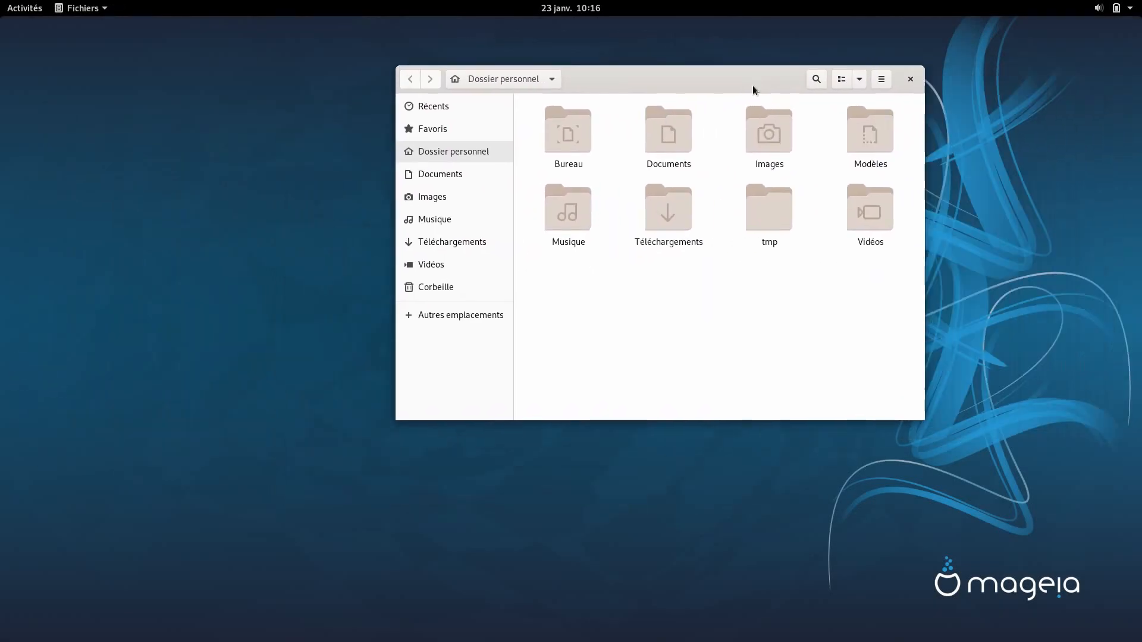
pyautogui.click(23, 7)
pyautogui.moveTo(584, 148); pyautogui.dragTo(1061, 248)
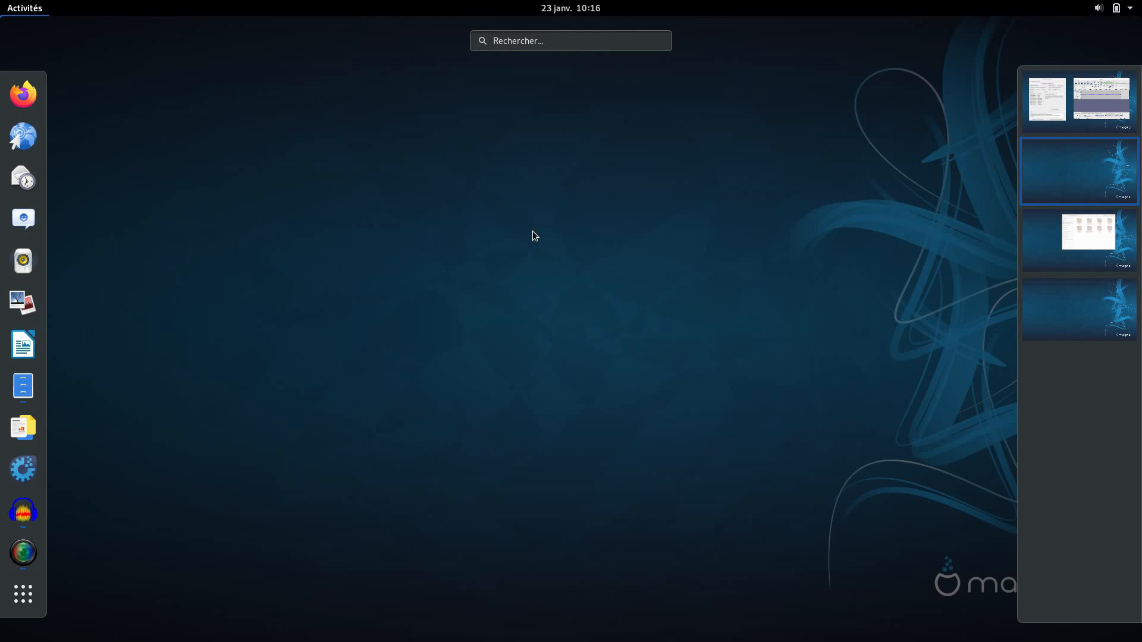
# Find and launch Agenda, reposition its window on the desktop to view the month calendar, and close it.
pyautogui.write('agenda')
pyautogui.press('Return')
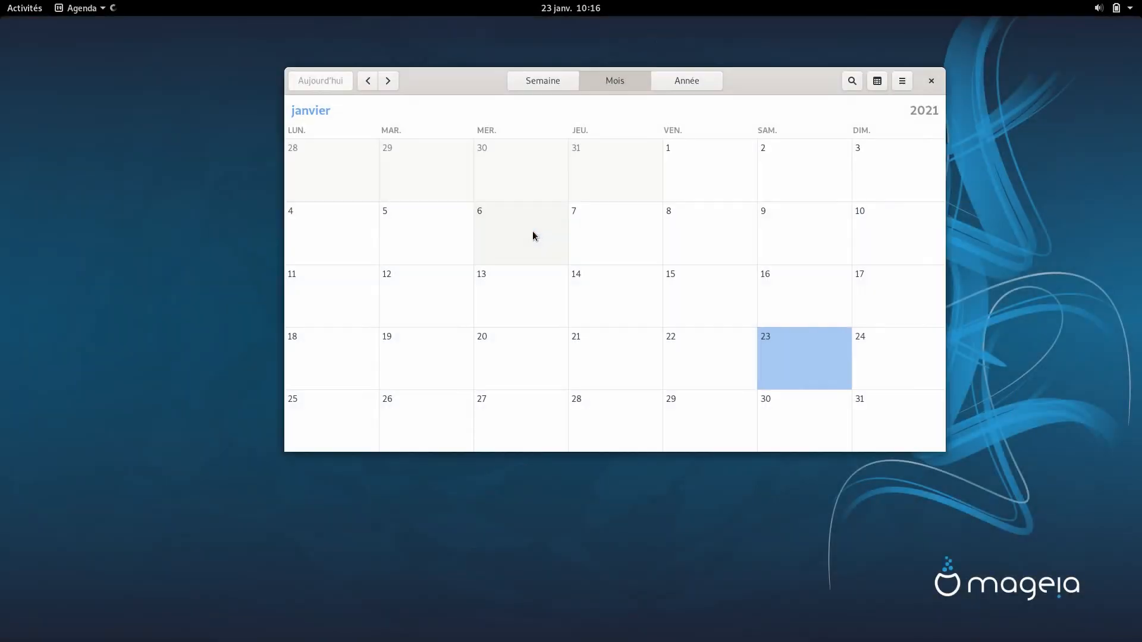
pyautogui.moveTo(475, 82); pyautogui.dragTo(373, 89)
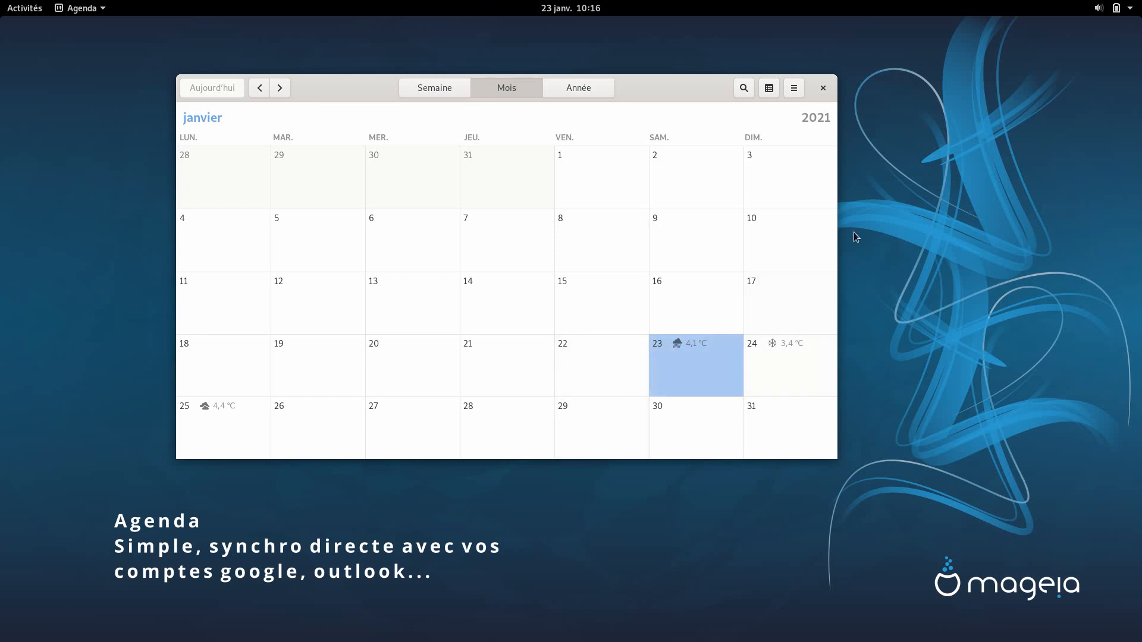
pyautogui.click(823, 87)
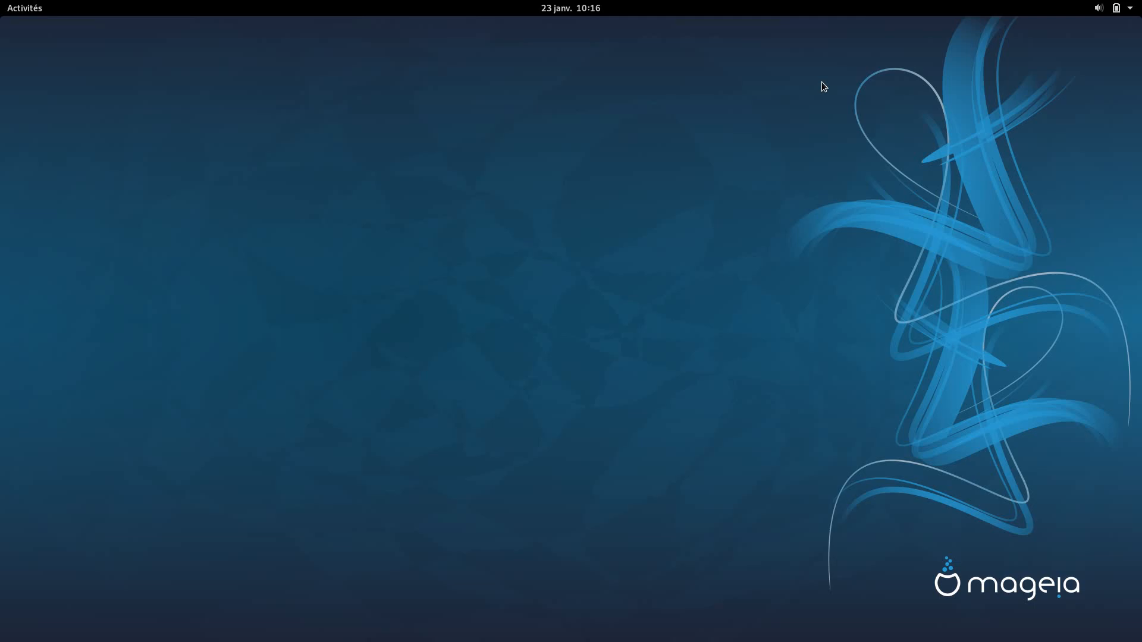
# Search the applications for "docu", launch Documents to view its library, and close it.
pyautogui.press('super')
pyautogui.write('docu')
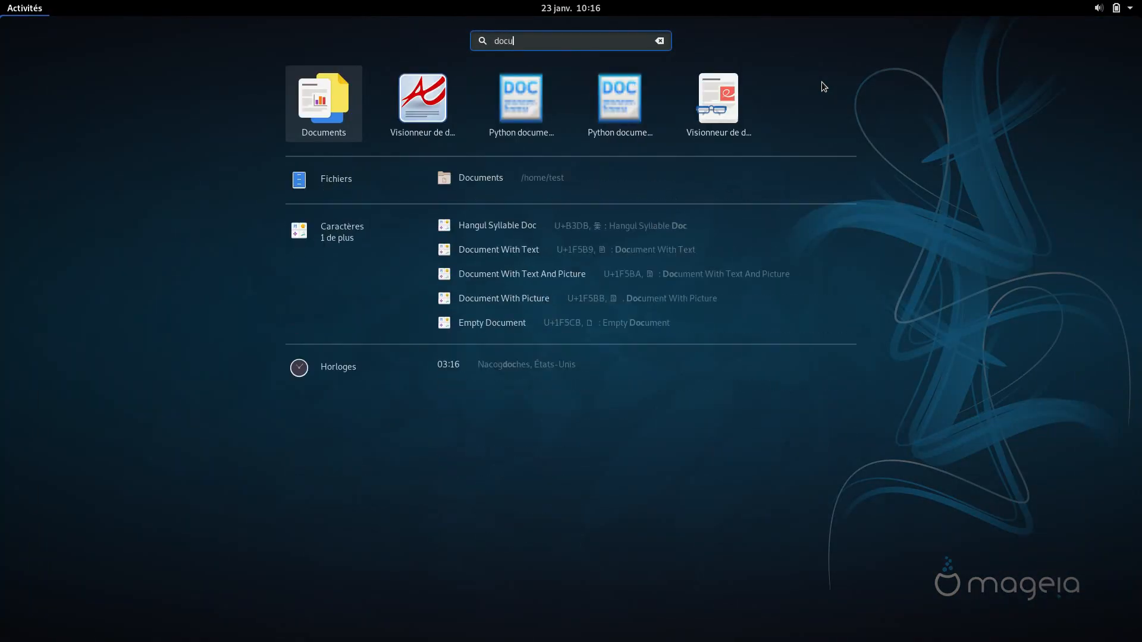
pyautogui.press('Return')
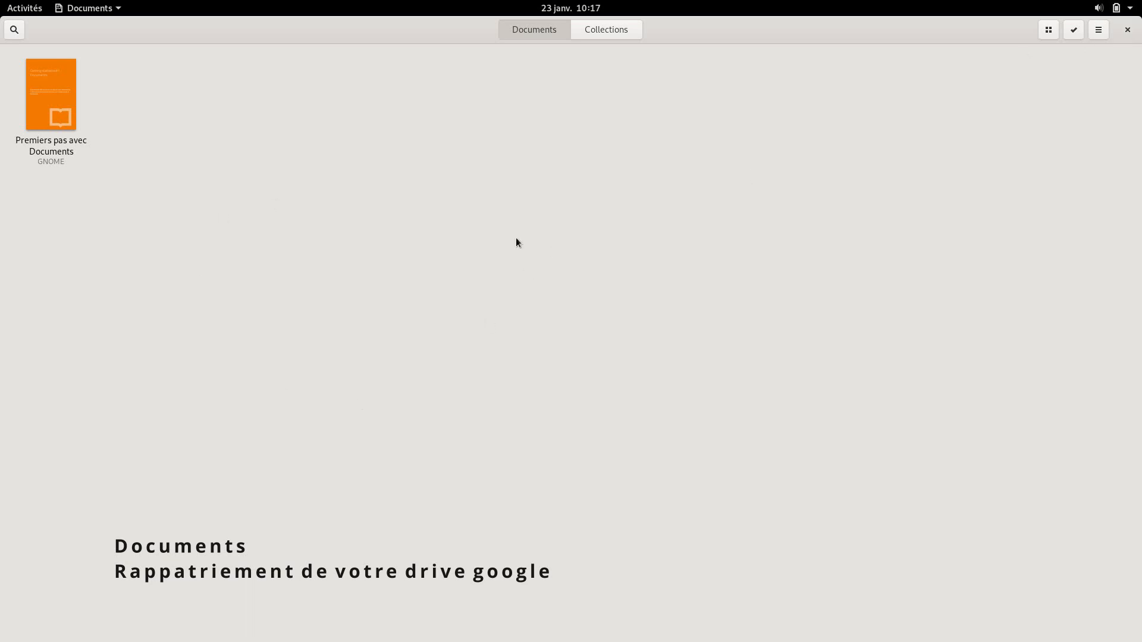
pyautogui.click(1127, 31)
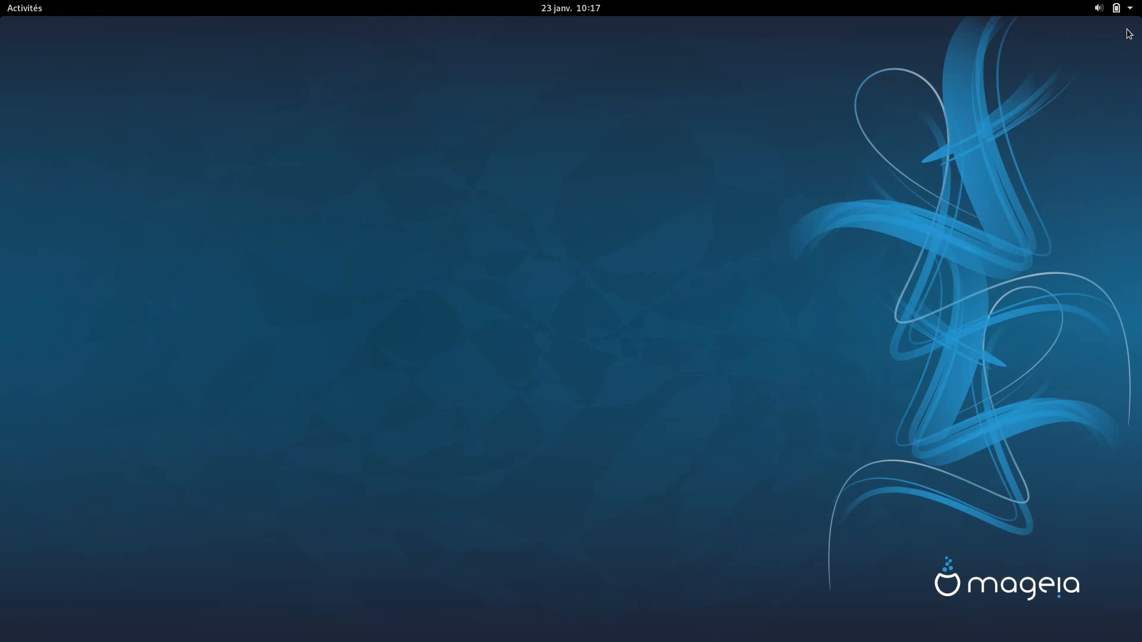
# Launch Evolution without changing the default mail client, cancel its welcome assistant to view the mail window, and close it.
pyautogui.press('super')
pyautogui.write('evolution')
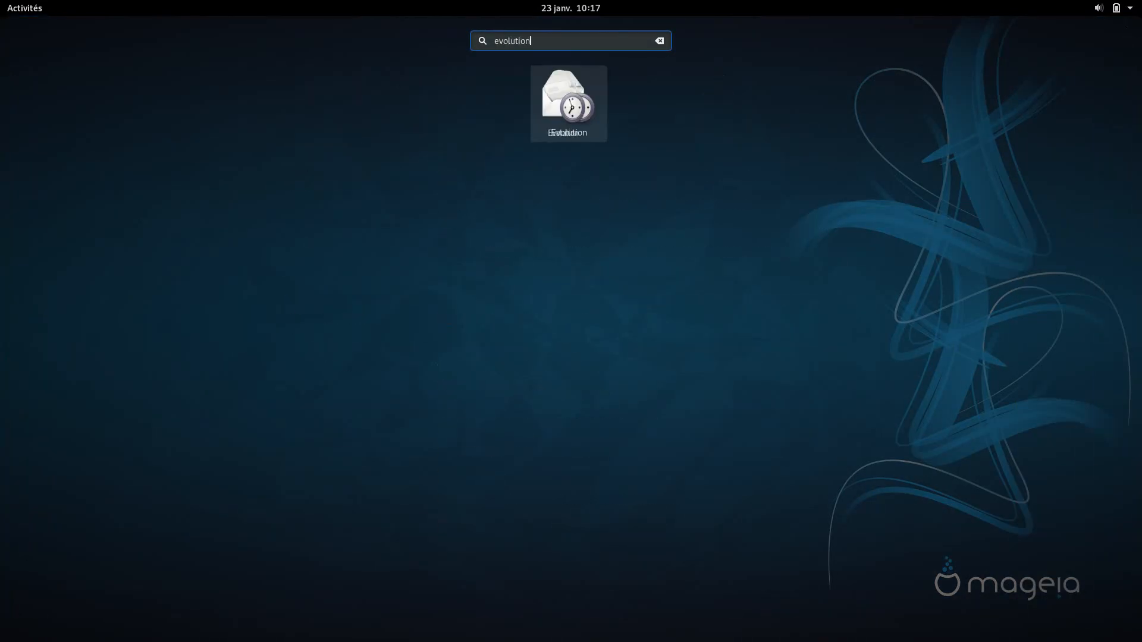
pyautogui.press('Return')
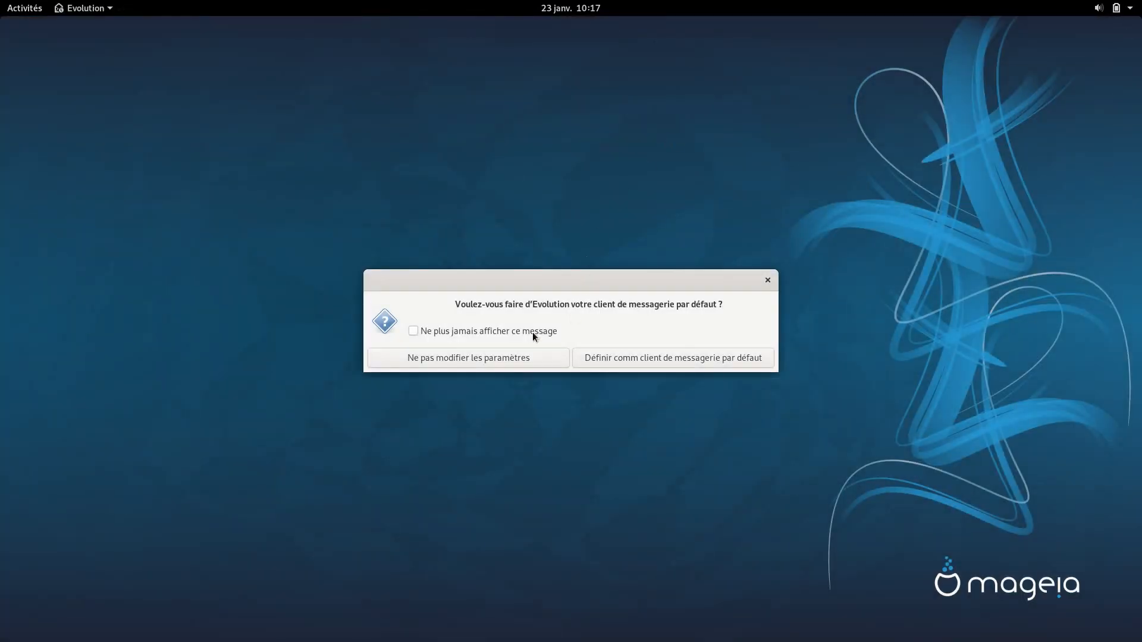
pyautogui.click(499, 364)
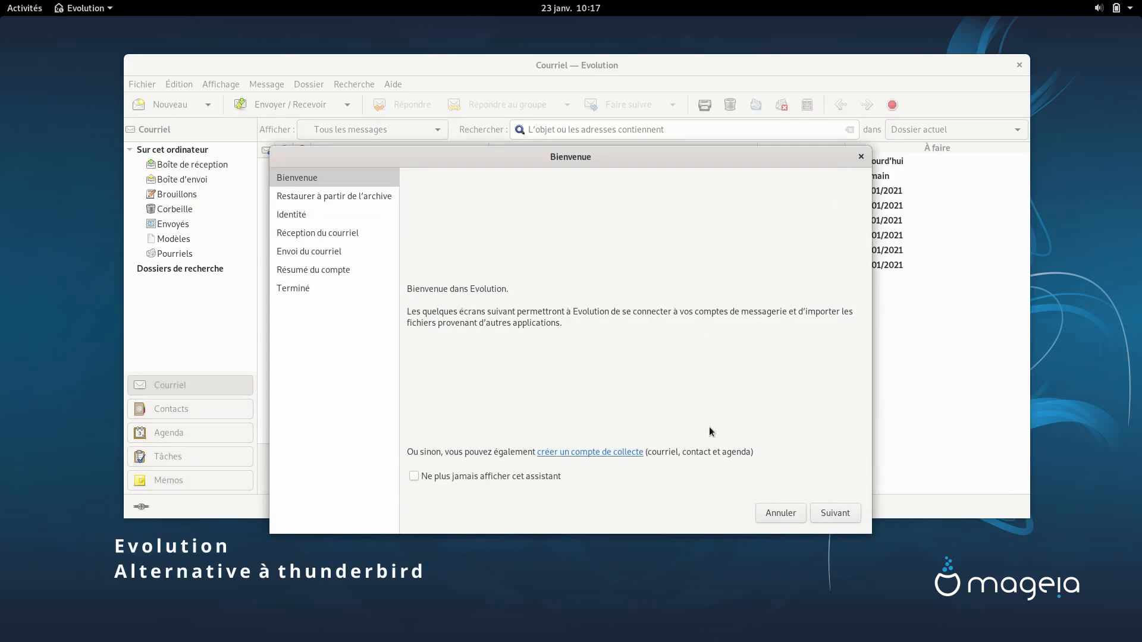
pyautogui.click(778, 511)
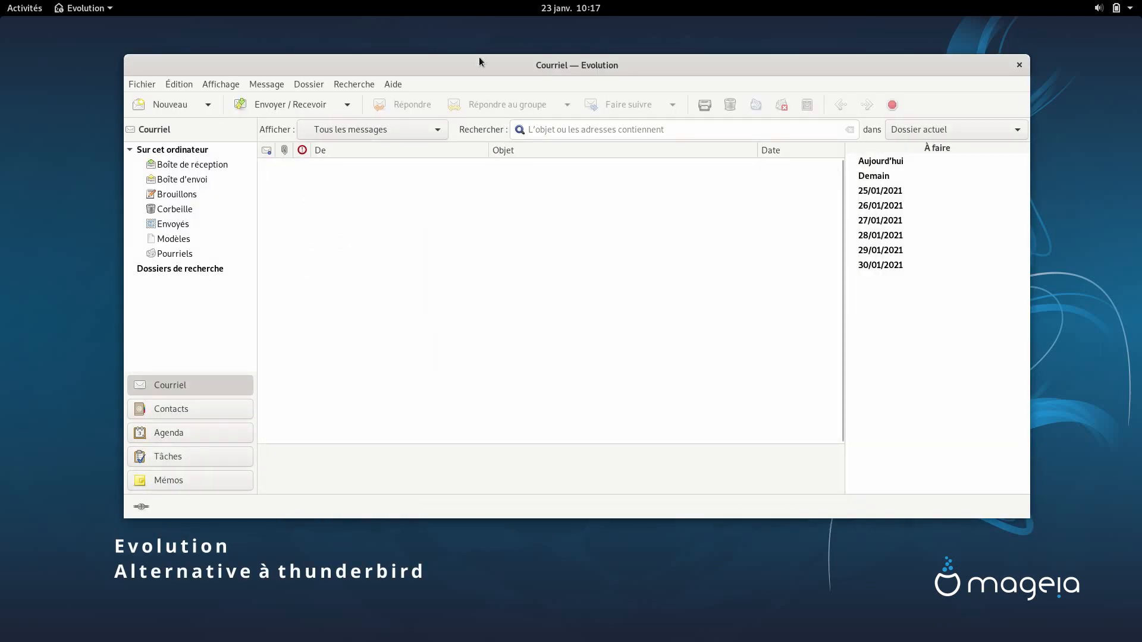
pyautogui.click(1015, 69)
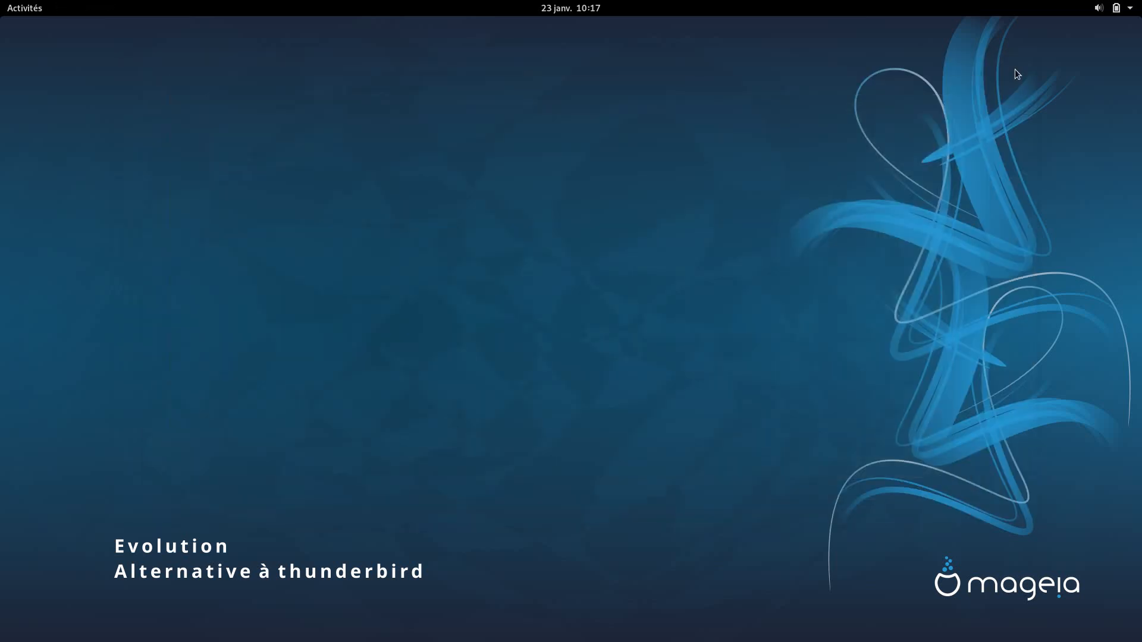
# Search the applications for "meteo" and launch Météo.
pyautogui.press('super')
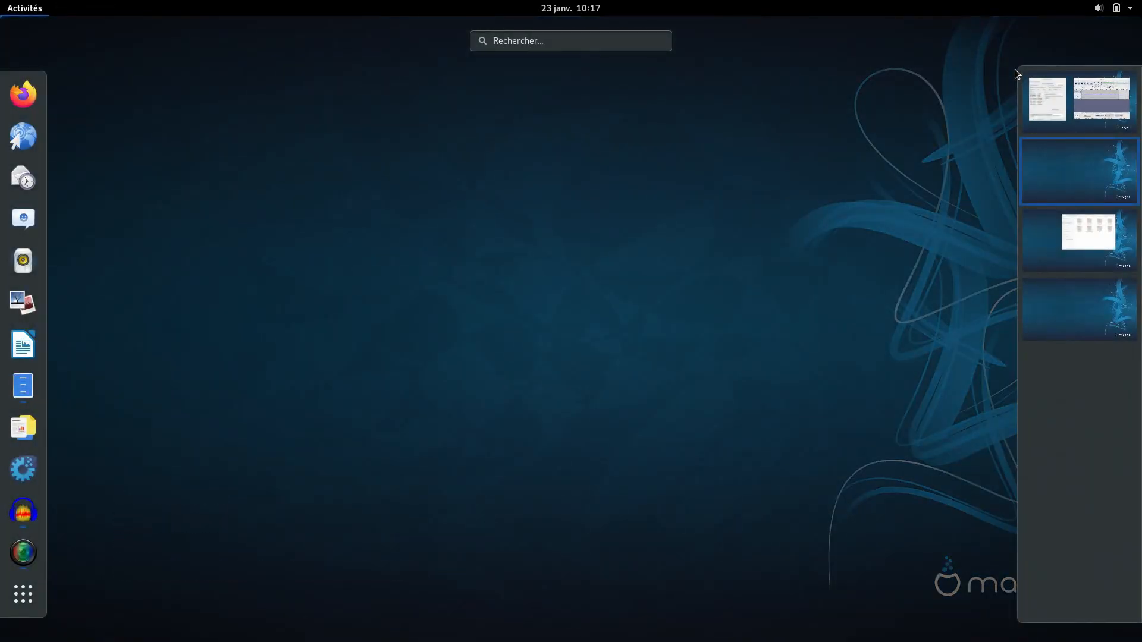
pyautogui.write('météo')
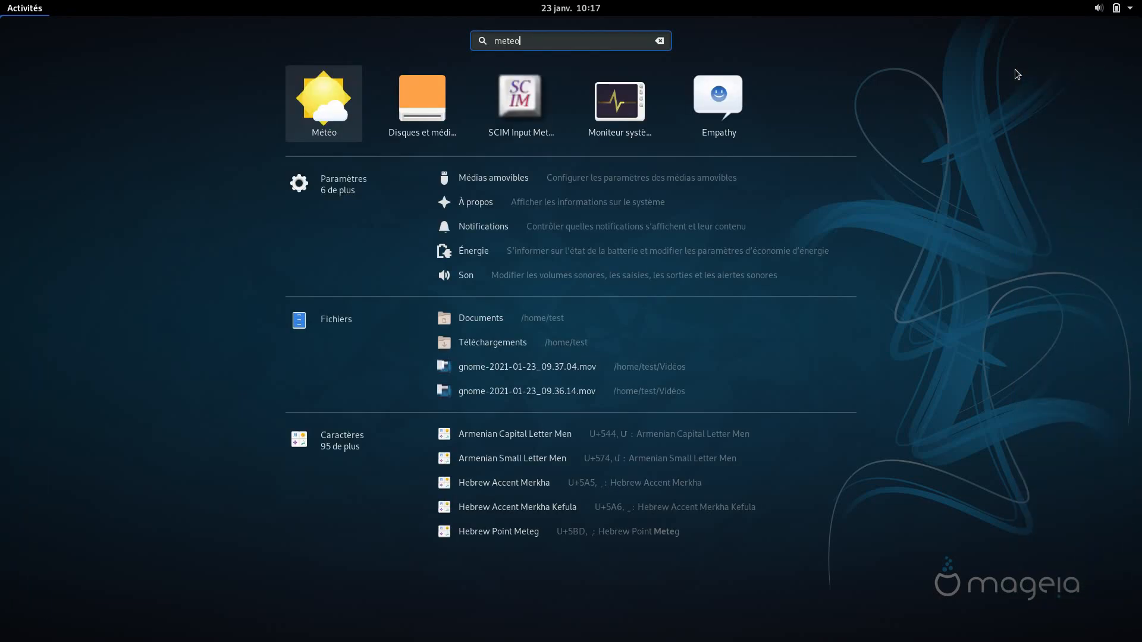
pyautogui.press('Return')
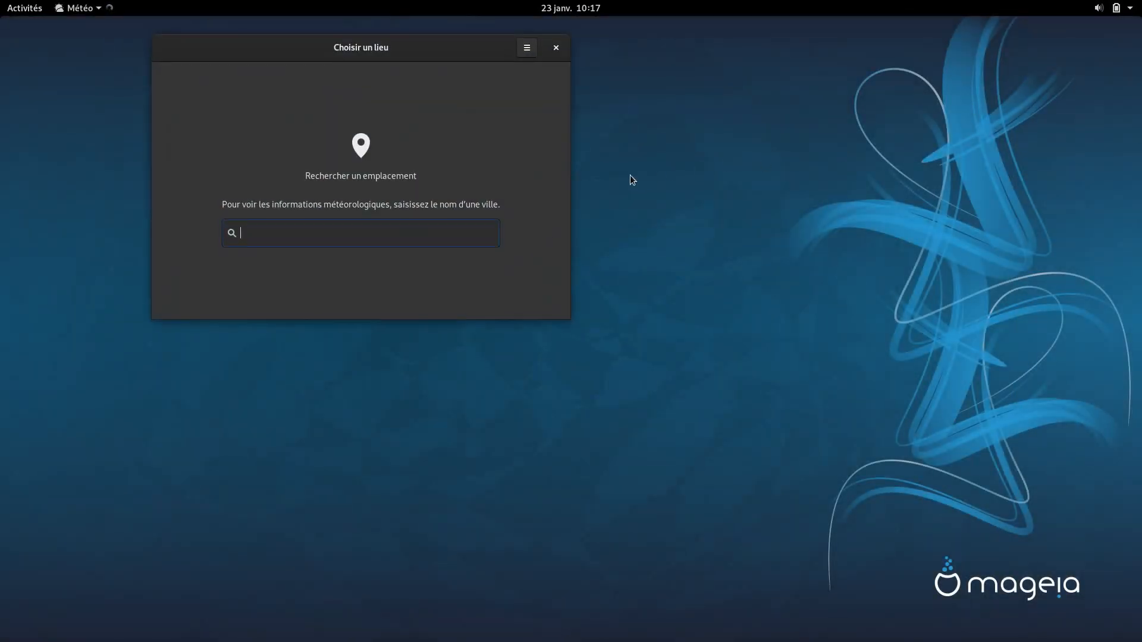
# Show tomorrow's hourly forecast for the recently viewed location Nantes, and close the weather app.
pyautogui.click(218, 46)
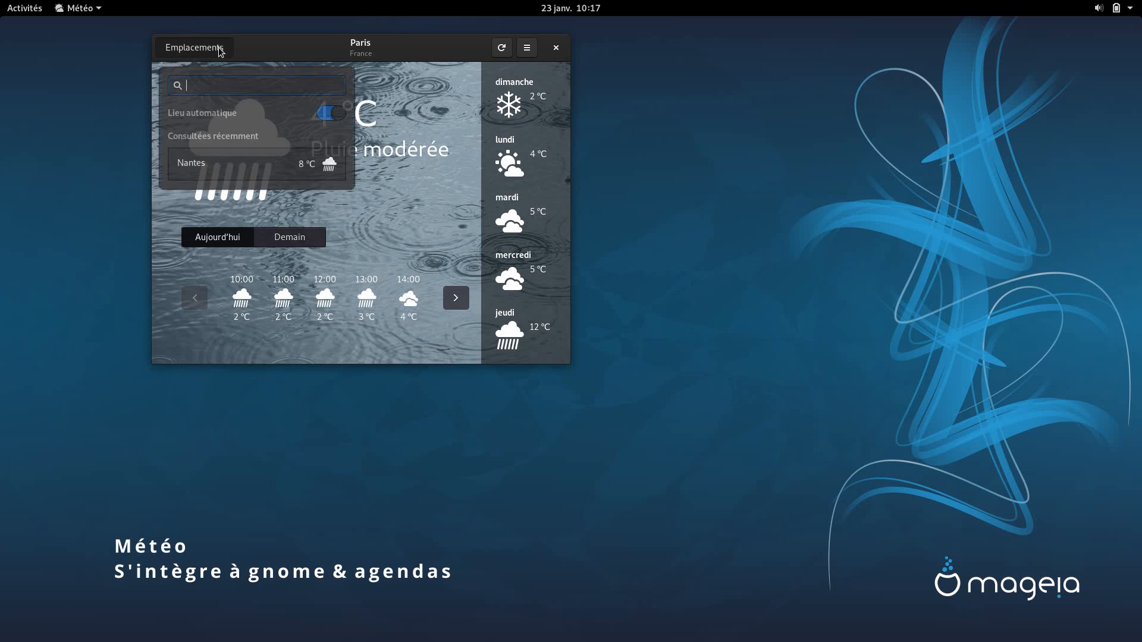
pyautogui.click(224, 160)
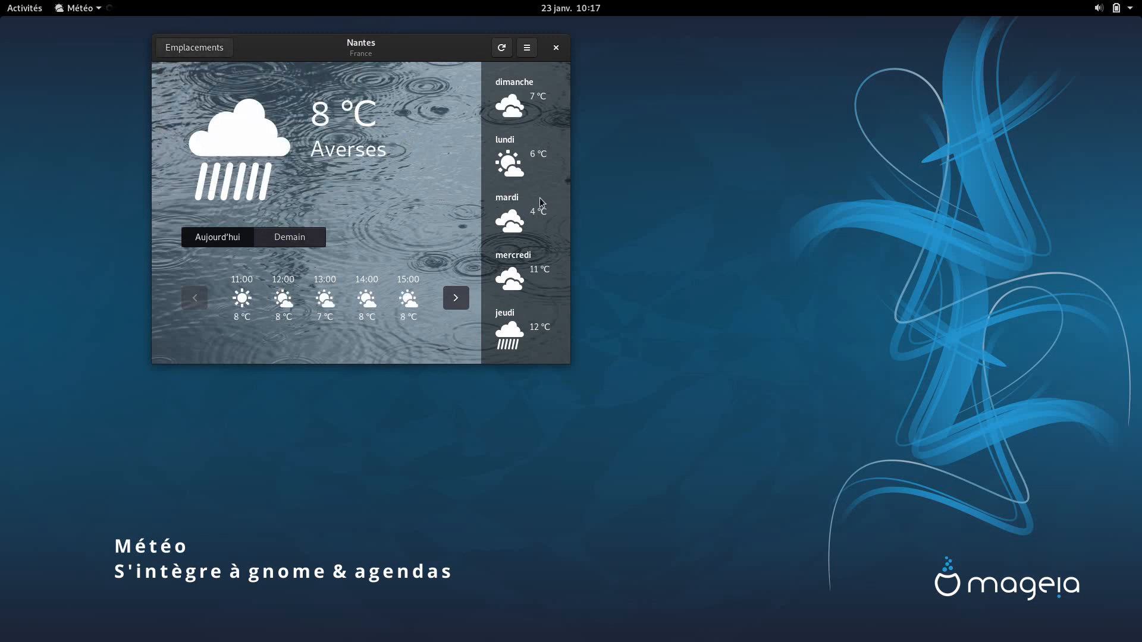
pyautogui.click(277, 231)
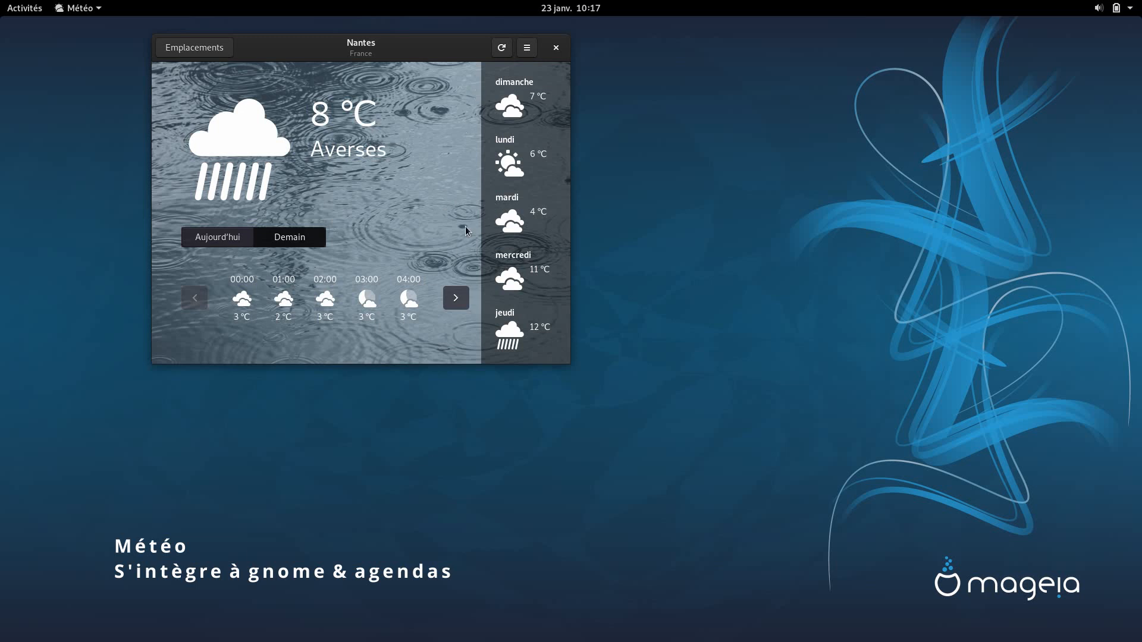
pyautogui.click(556, 54)
# Search the applications for "photos", launch Photos to view its collection, and close it.
pyautogui.press('super')
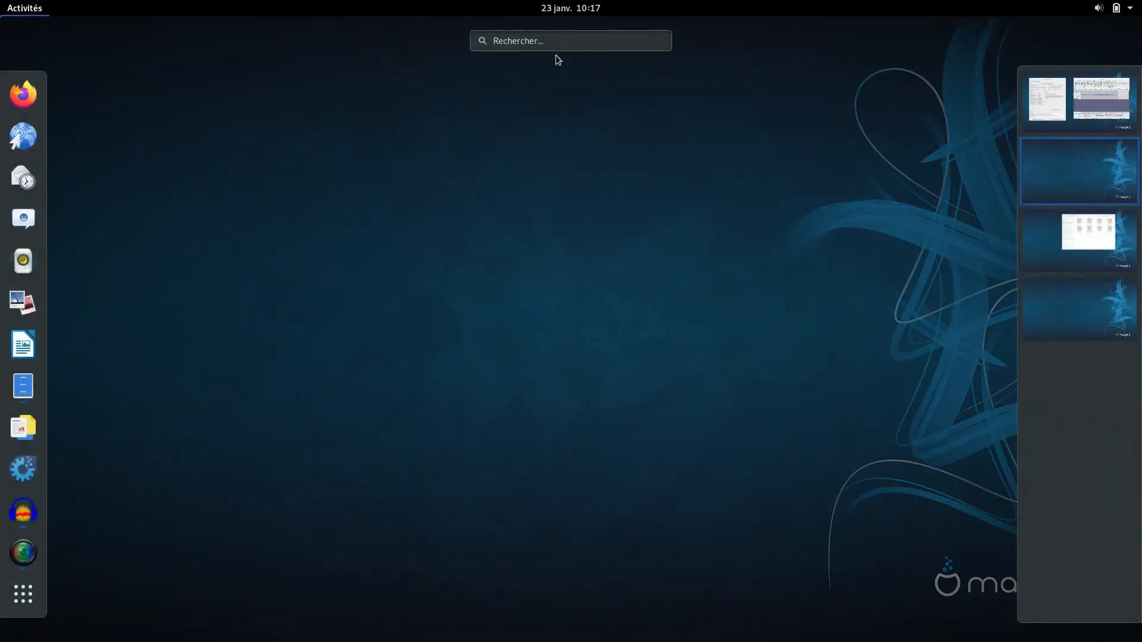
pyautogui.write('photos')
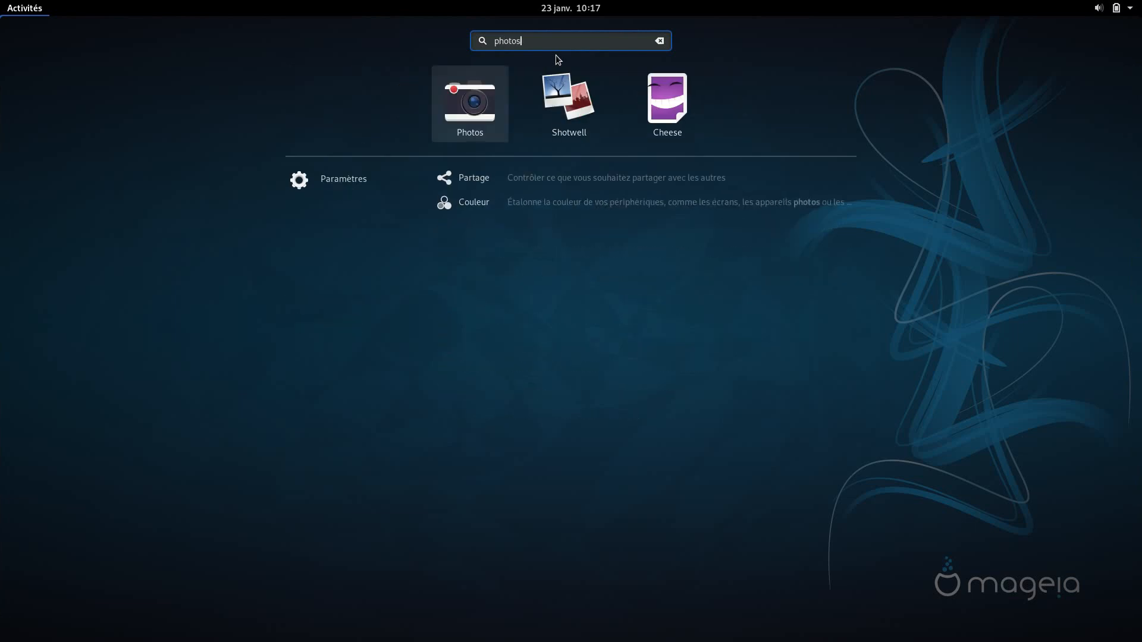
pyautogui.press('Return')
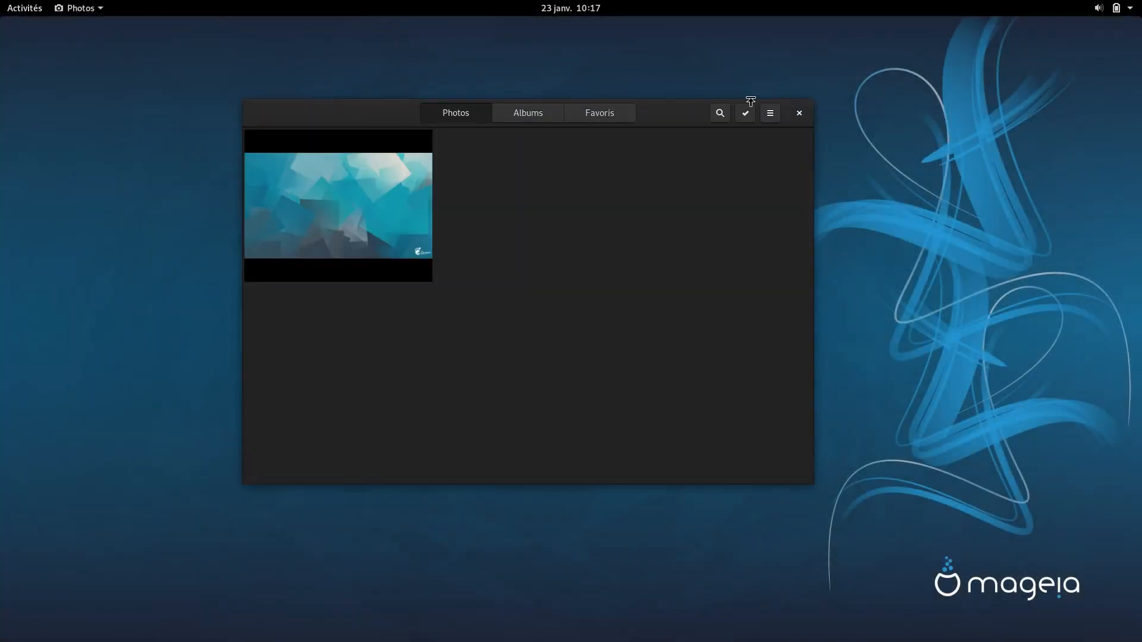
pyautogui.click(799, 113)
# Search the applications for "cart", launch Cartes, and restore its maximized window to a smaller floating size.
pyautogui.moveTo(3, 5)
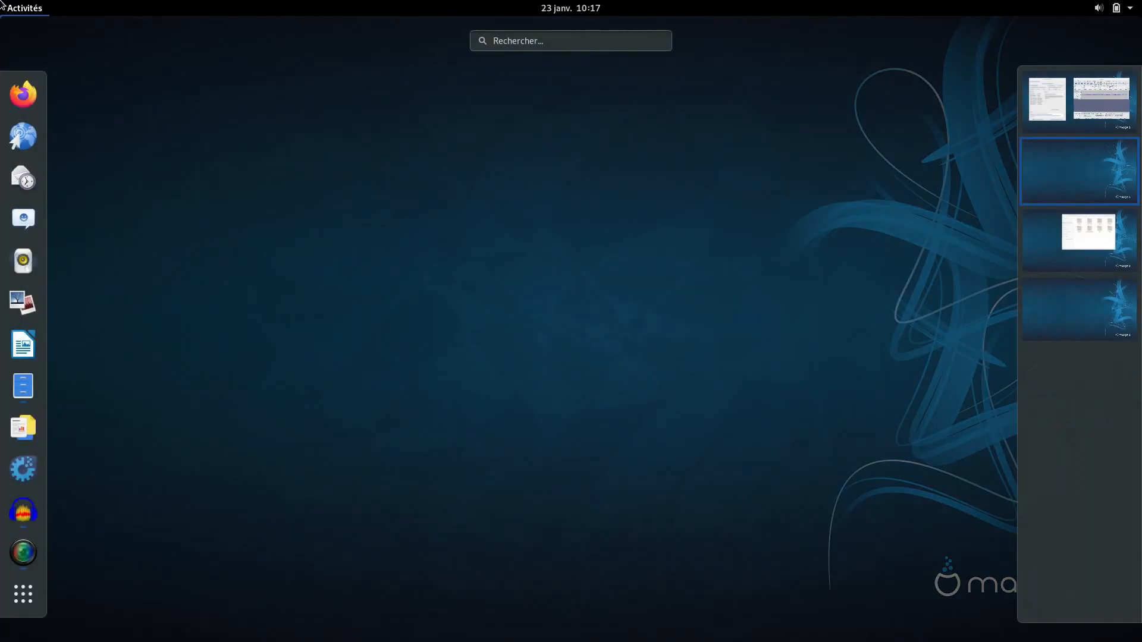
pyautogui.write('cart')
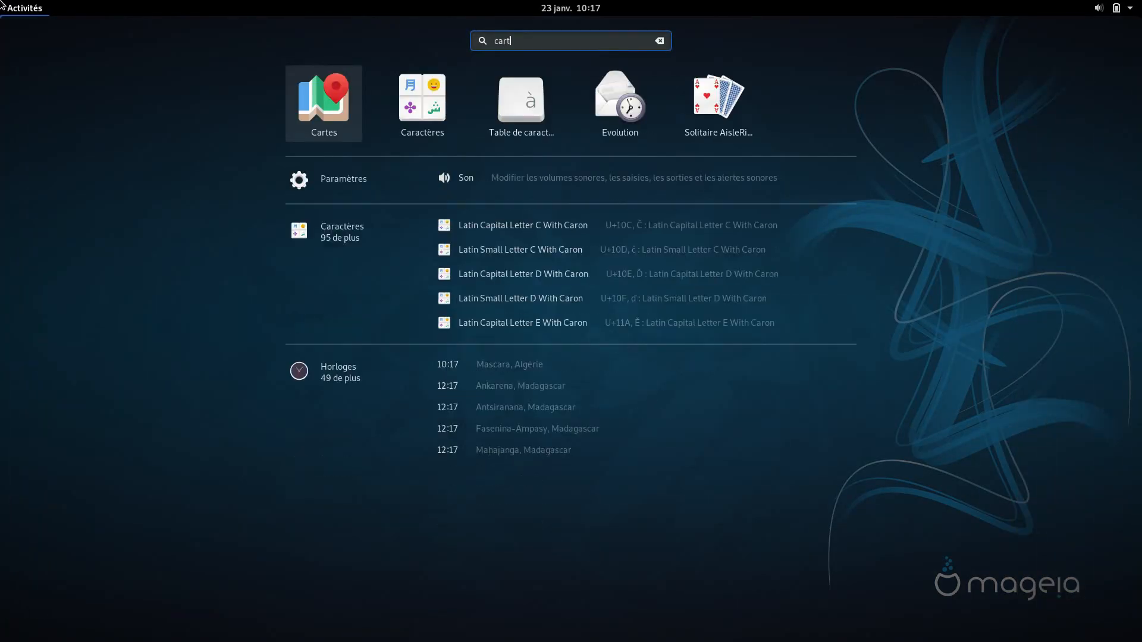
pyautogui.press('Return')
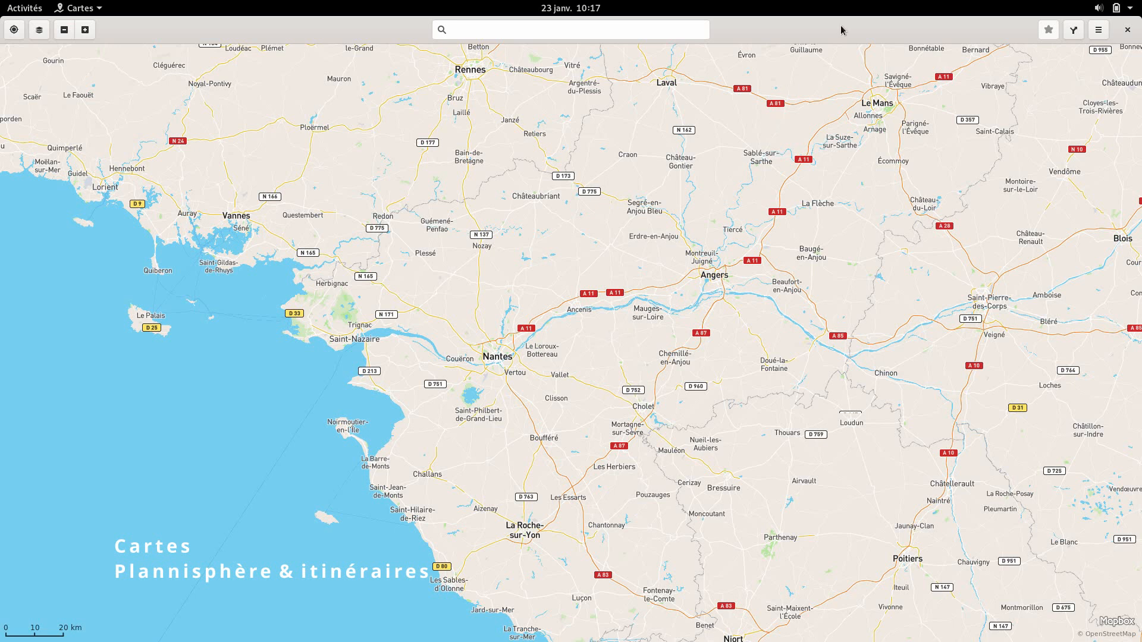
pyautogui.moveTo(840, 30); pyautogui.dragTo(795, 98)
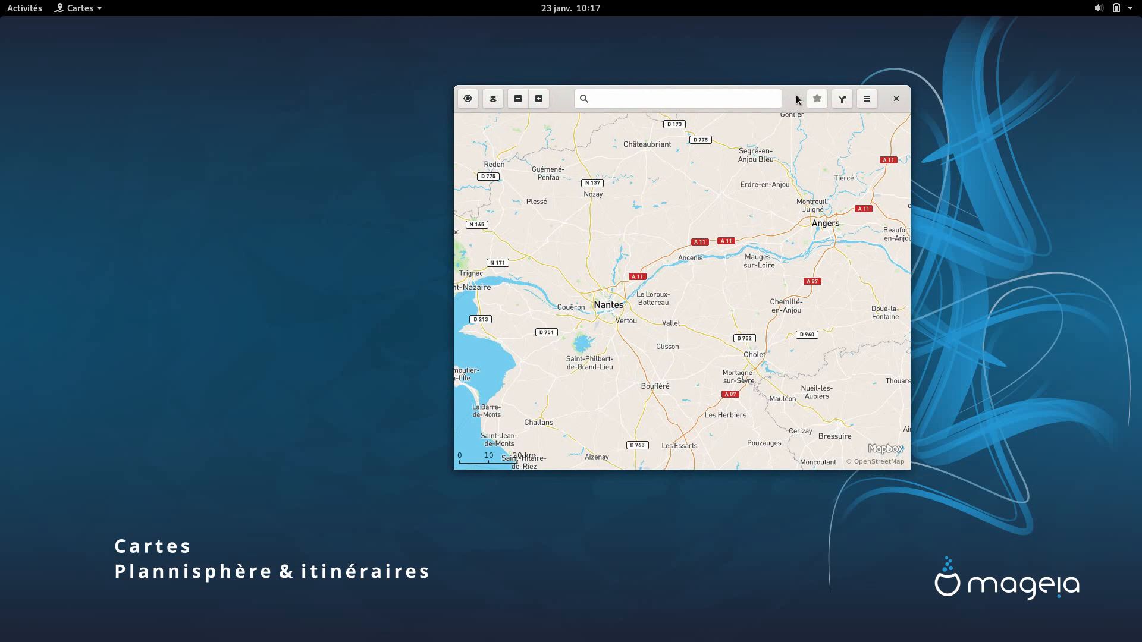
# View the available map layers in Cartes without changing the street map, and close the app.
pyautogui.click(493, 99)
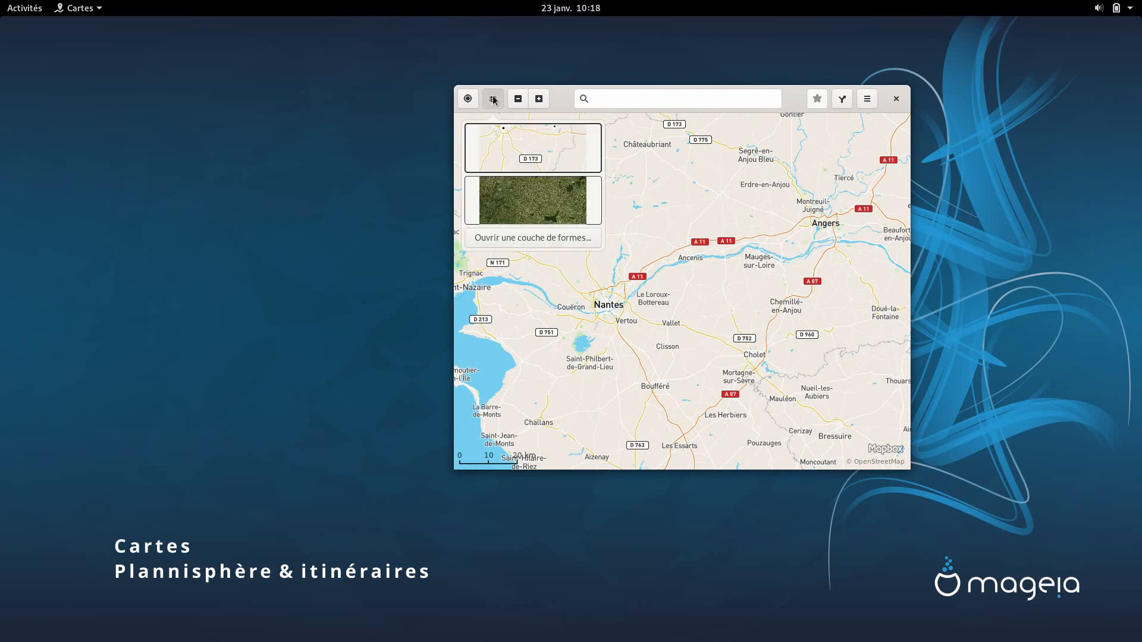
pyautogui.click(786, 95)
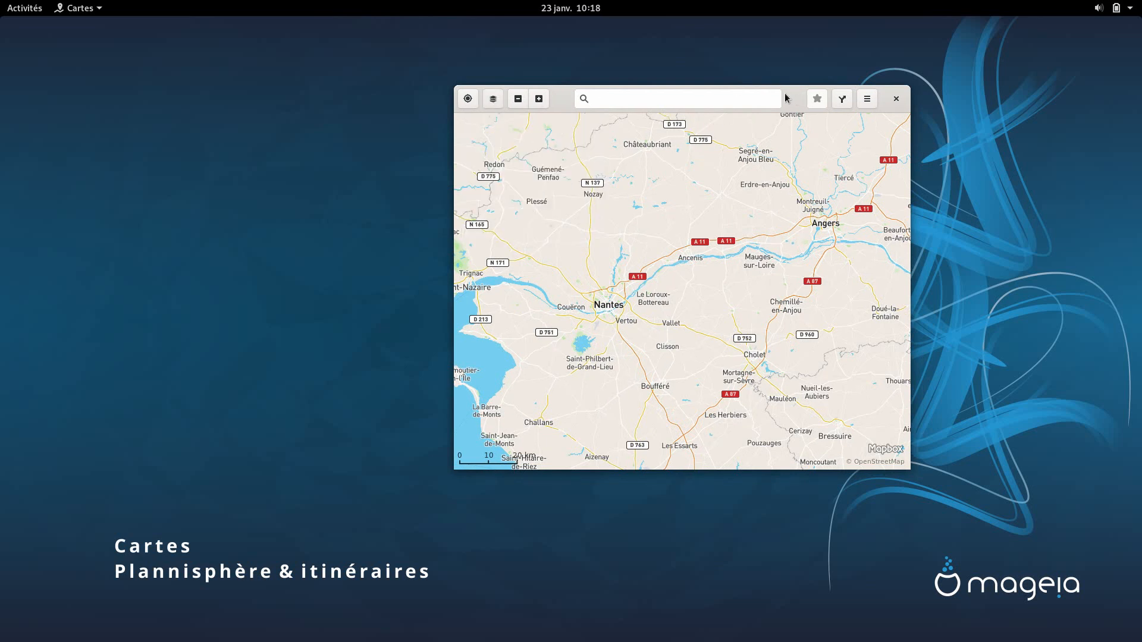
pyautogui.click(898, 100)
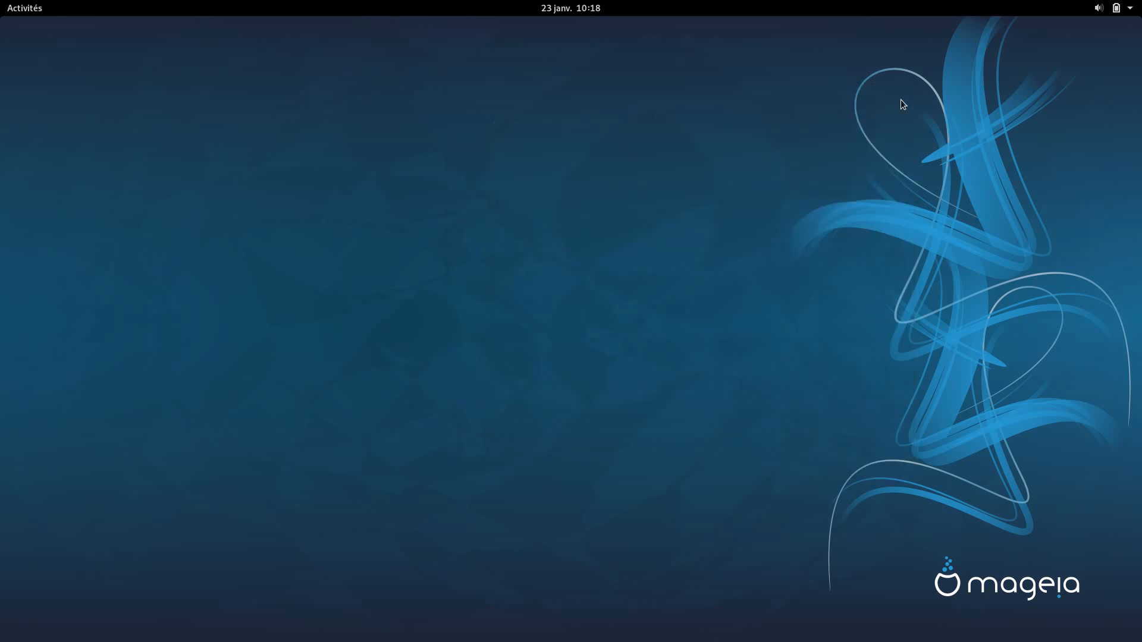
# Find Rhythmbox in the applications search, correcting the mistyped search term, and launch it.
pyautogui.press('super')
pyautogui.write('ryth')
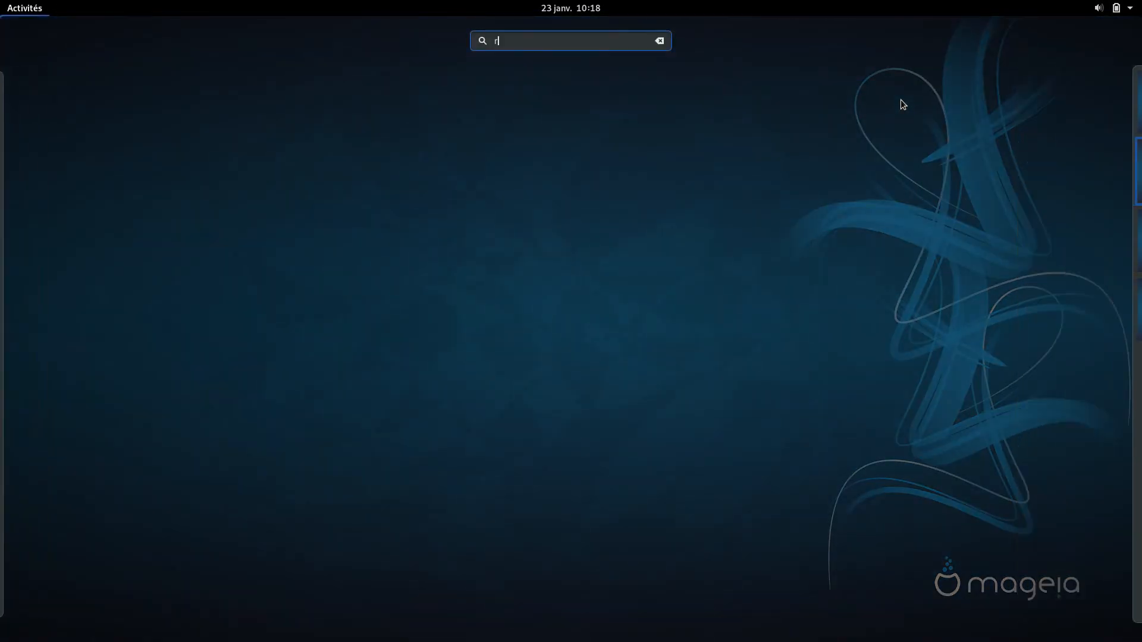
pyautogui.press('BackSpace')
pyautogui.press('BackSpace')
pyautogui.press('BackSpace')
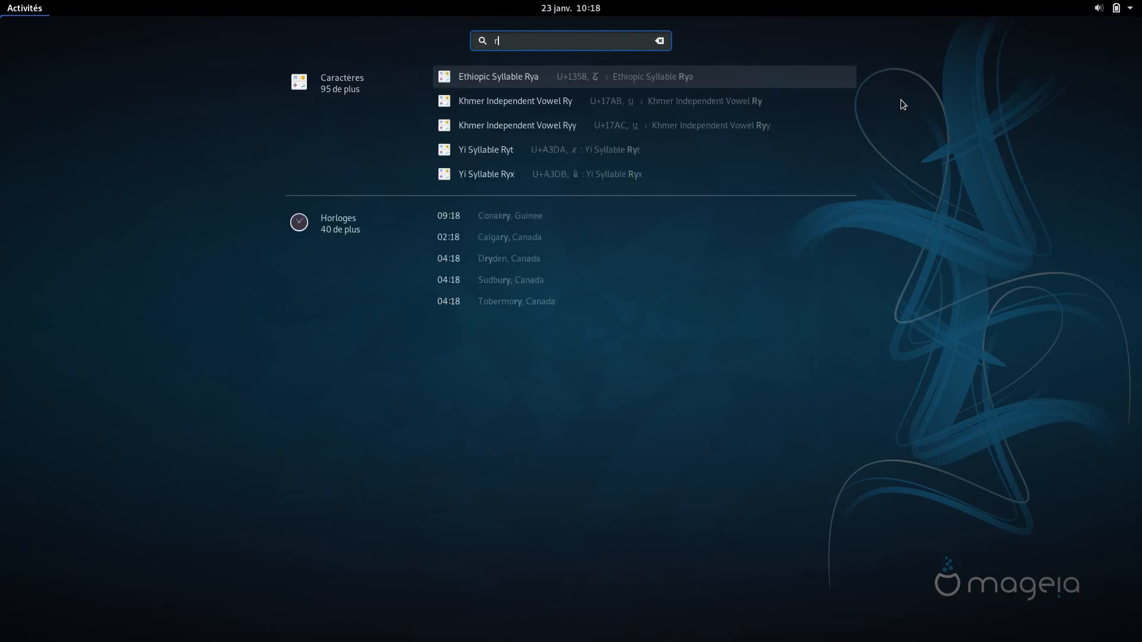
pyautogui.press('Return')
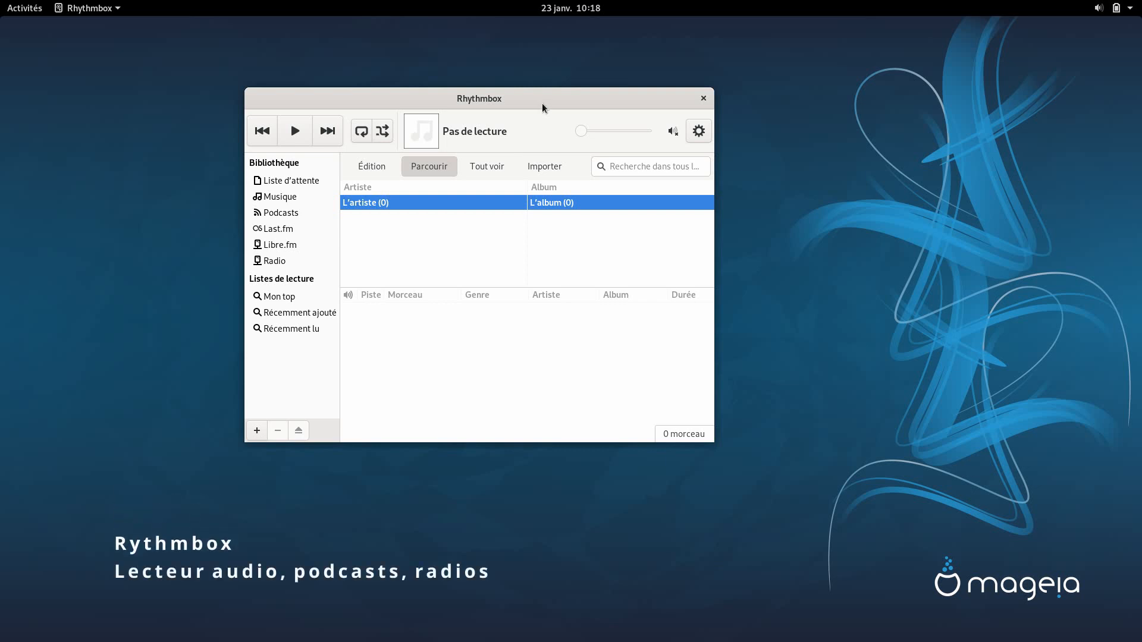
# Close Rhythmbox, launch the Web browser by searching the applications for "web", and reposition its window on the desktop.
pyautogui.click(704, 98)
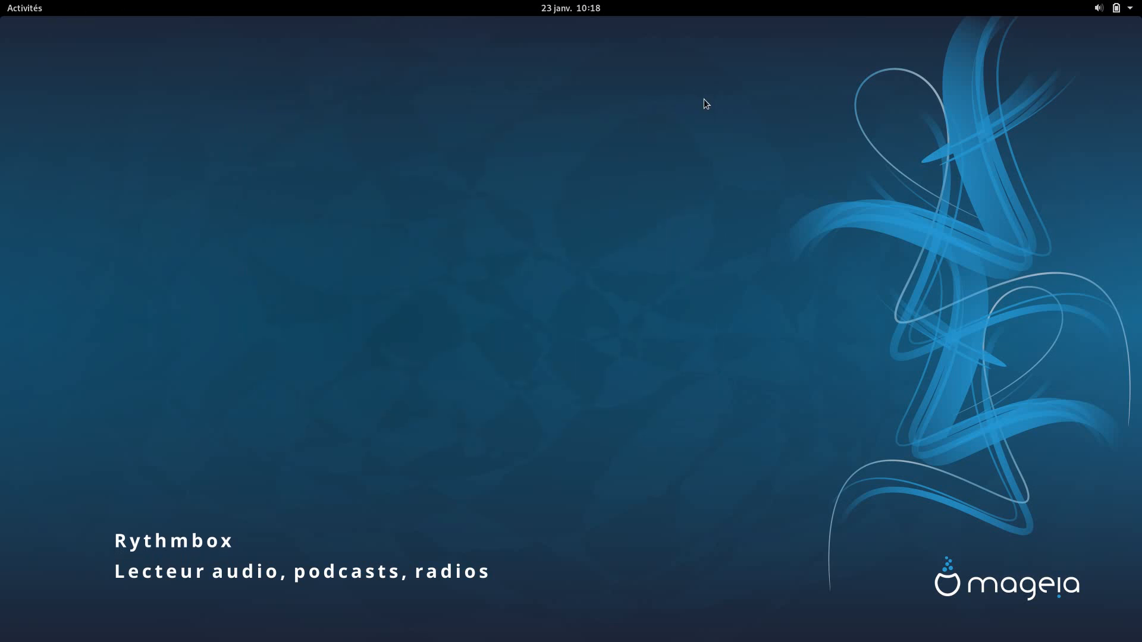
pyautogui.press('super')
pyautogui.write('web')
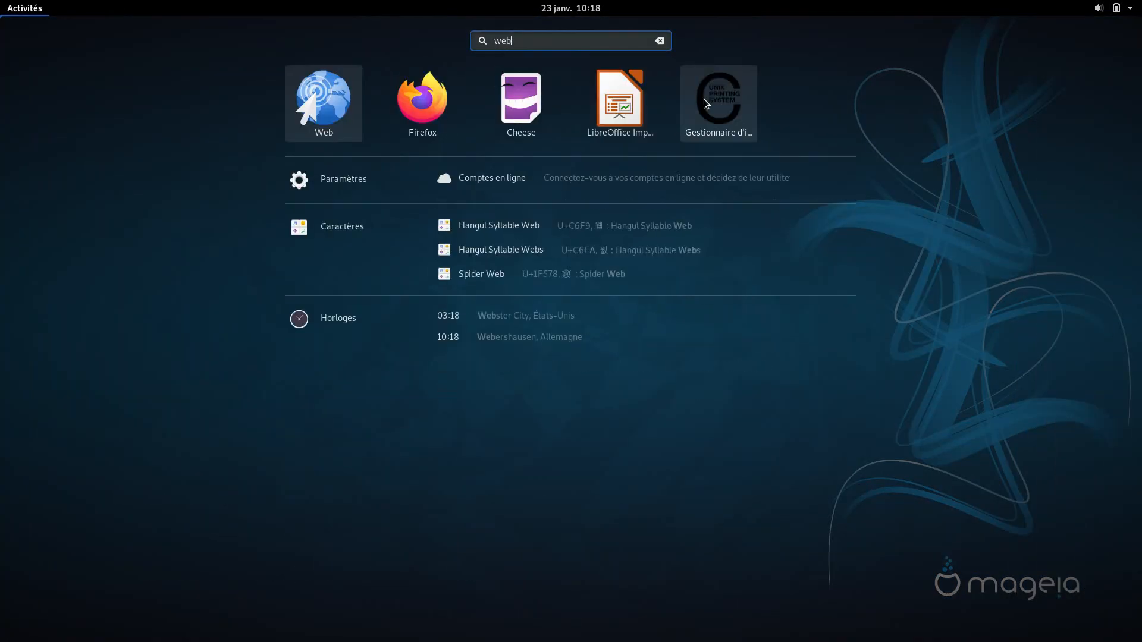
pyautogui.press('Return')
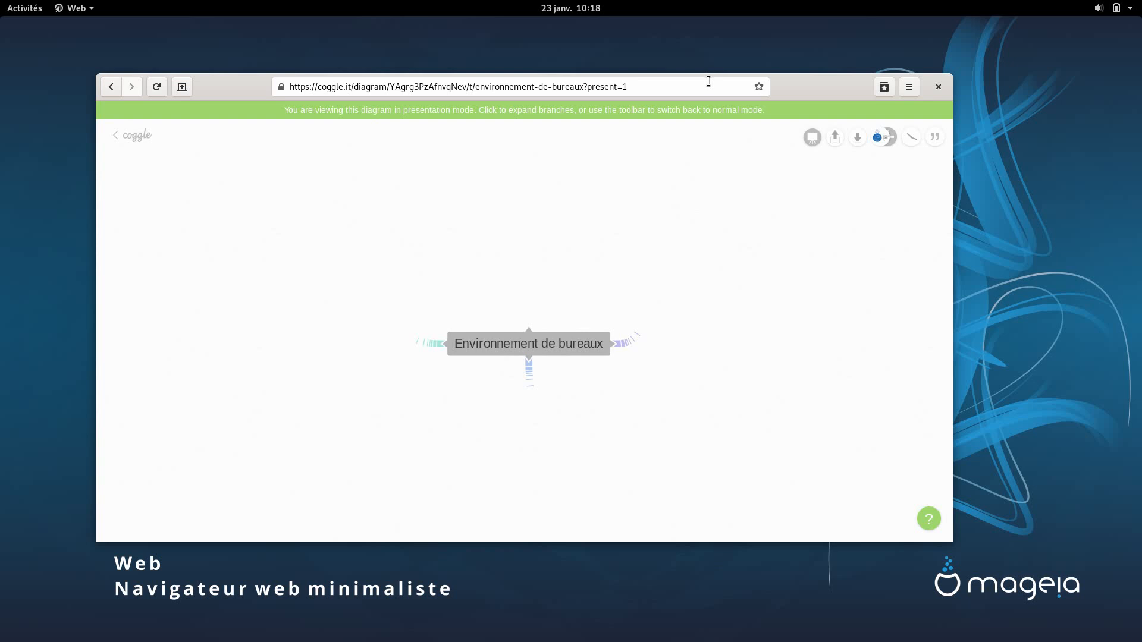
pyautogui.moveTo(815, 80); pyautogui.dragTo(900, 74)
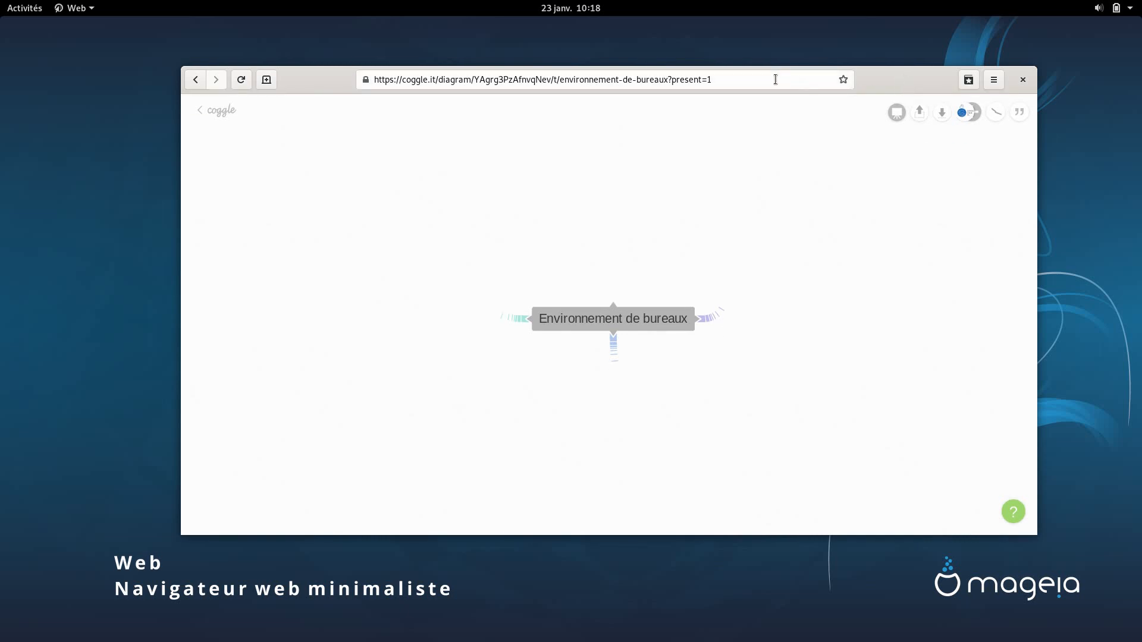
# Search the applications for "param" and launch Paramètres.
pyautogui.moveTo(0, 0)
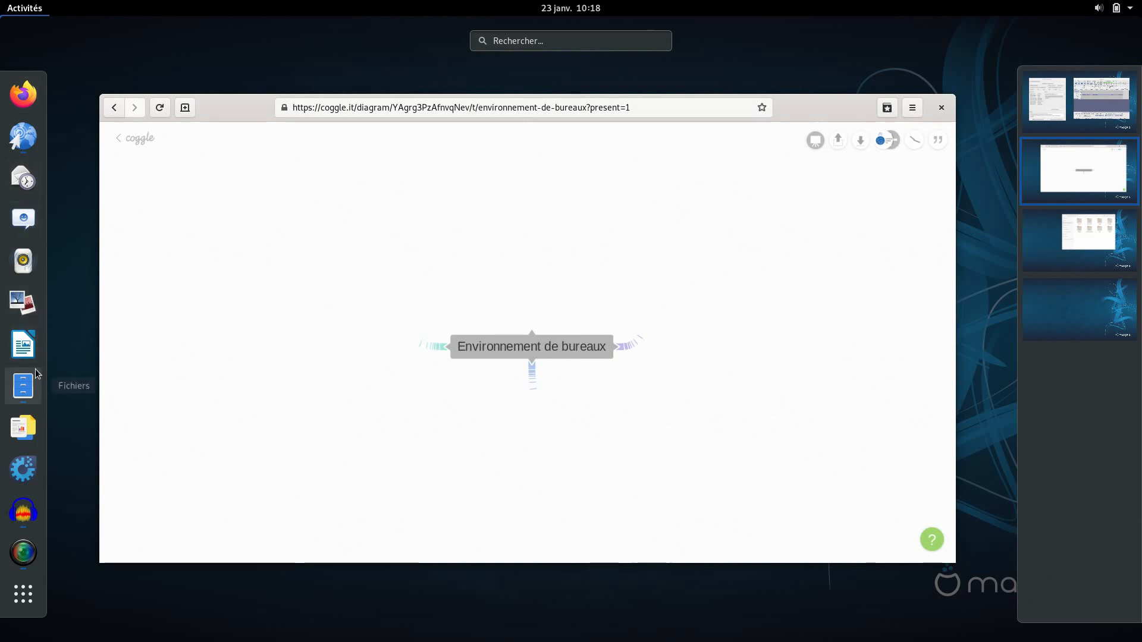
pyautogui.write('param')
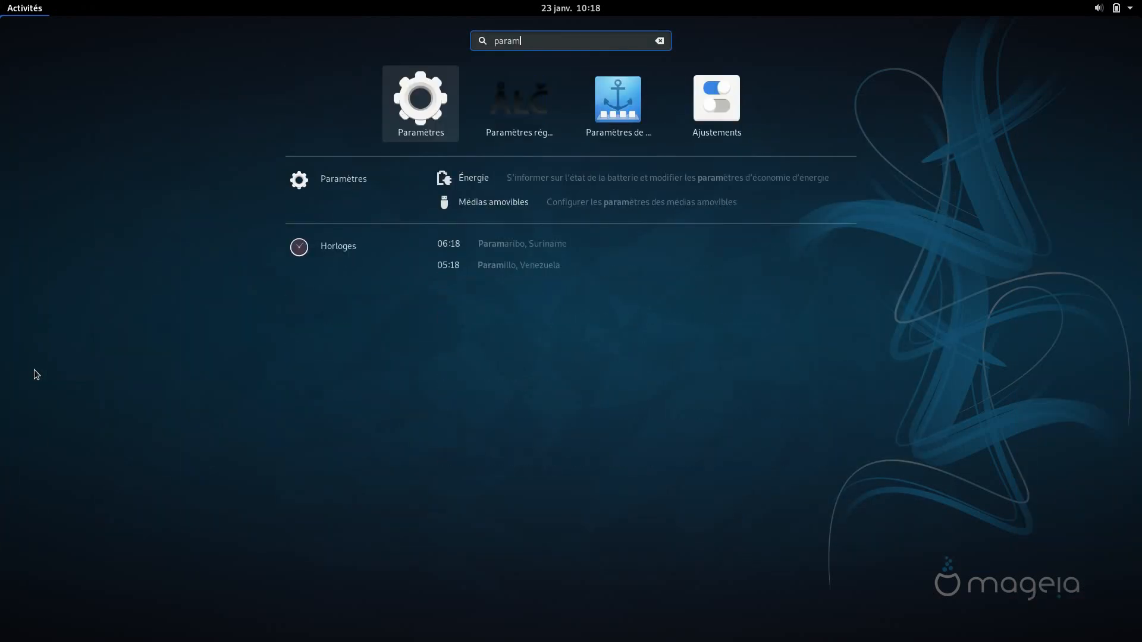
pyautogui.press('Return')
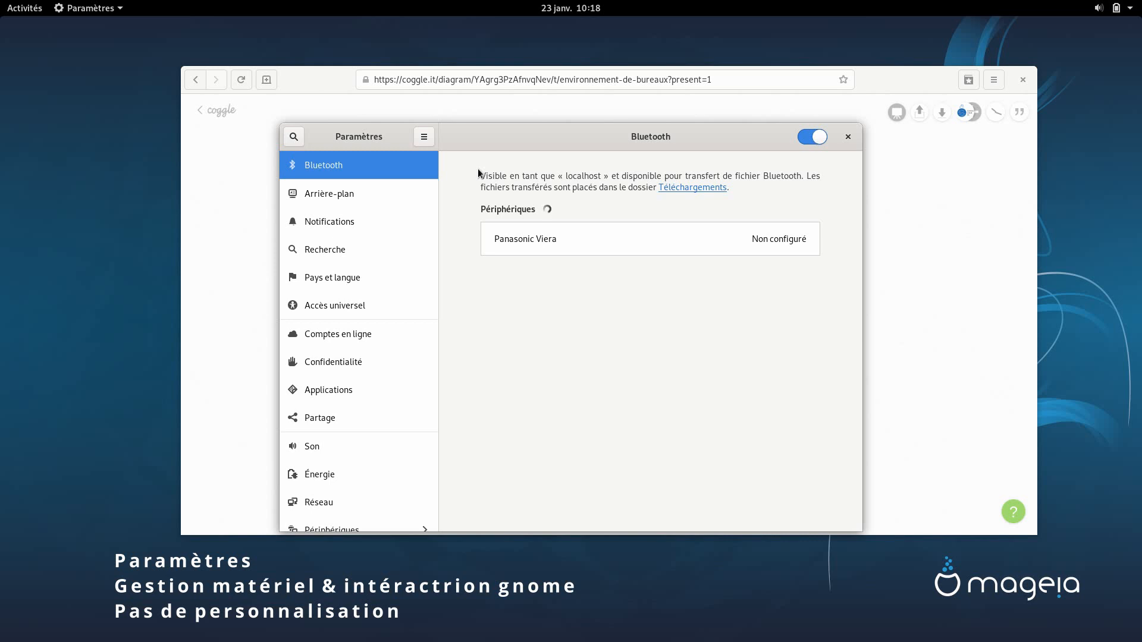
# View the Arrière-plan, Notifications, Recherche, Pays et langue and Accès universel settings without changing them.
pyautogui.click(345, 192)
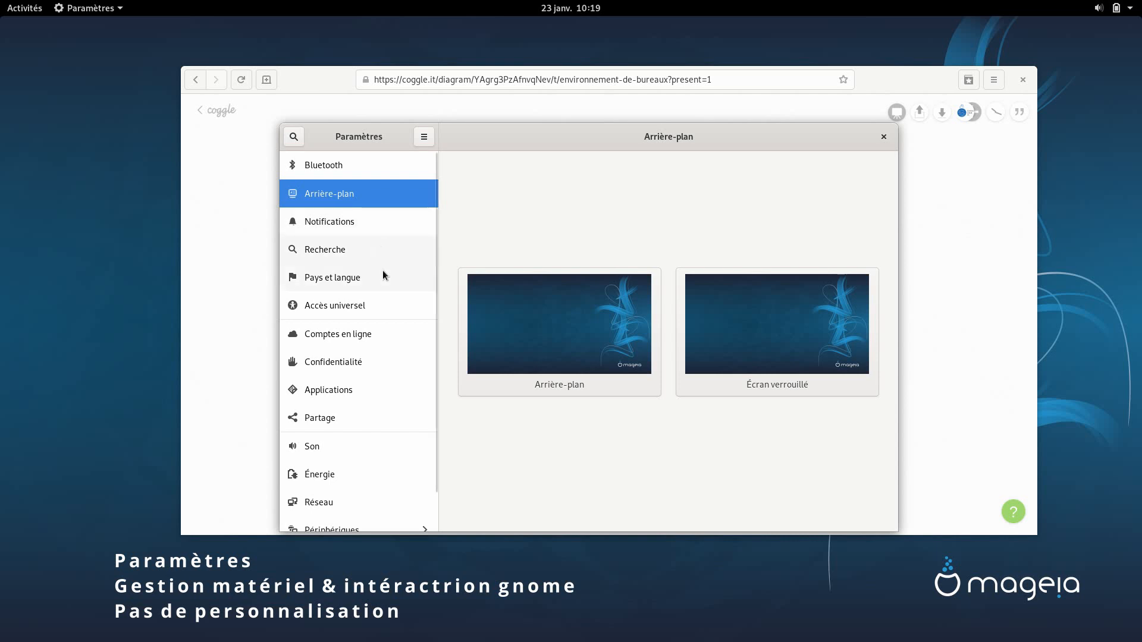
pyautogui.click(388, 225)
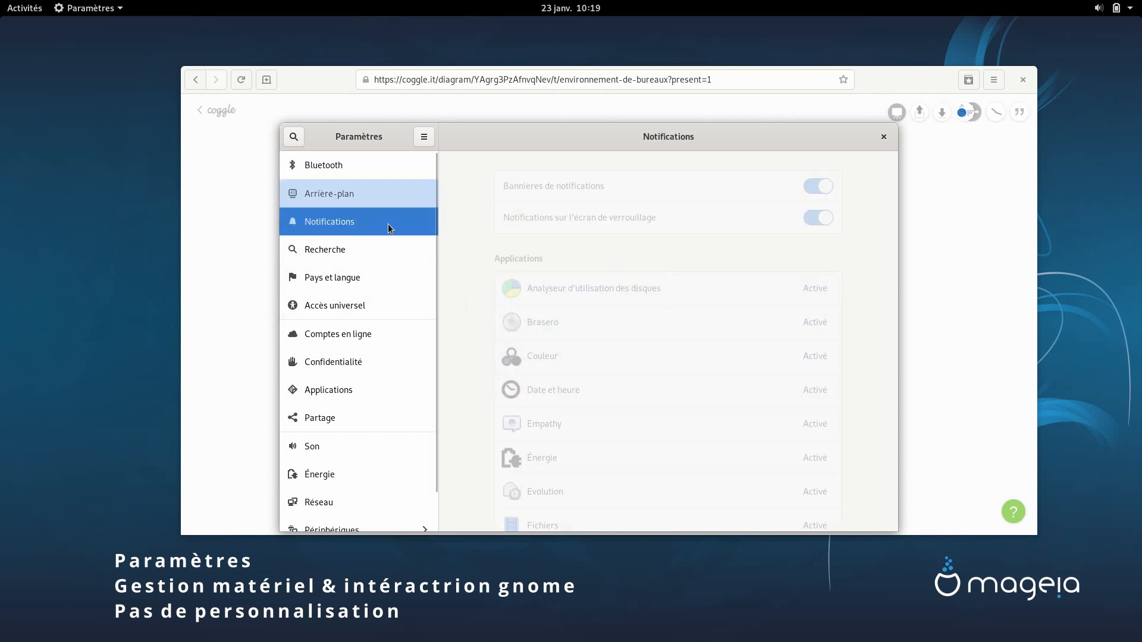
pyautogui.click(376, 255)
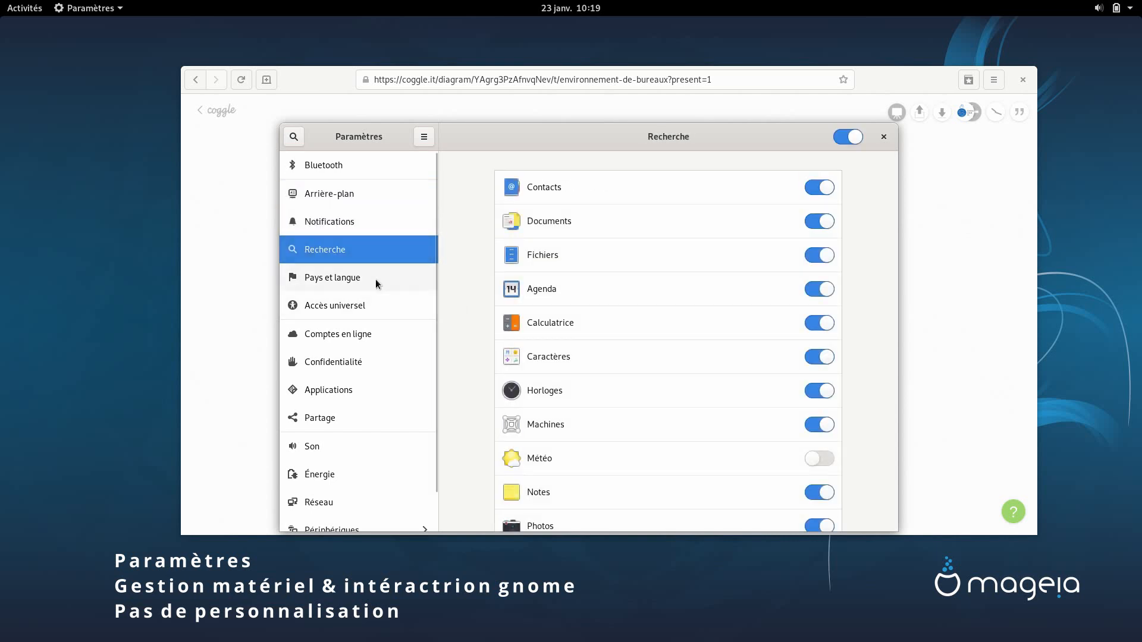
pyautogui.click(375, 280)
pyautogui.click(370, 307)
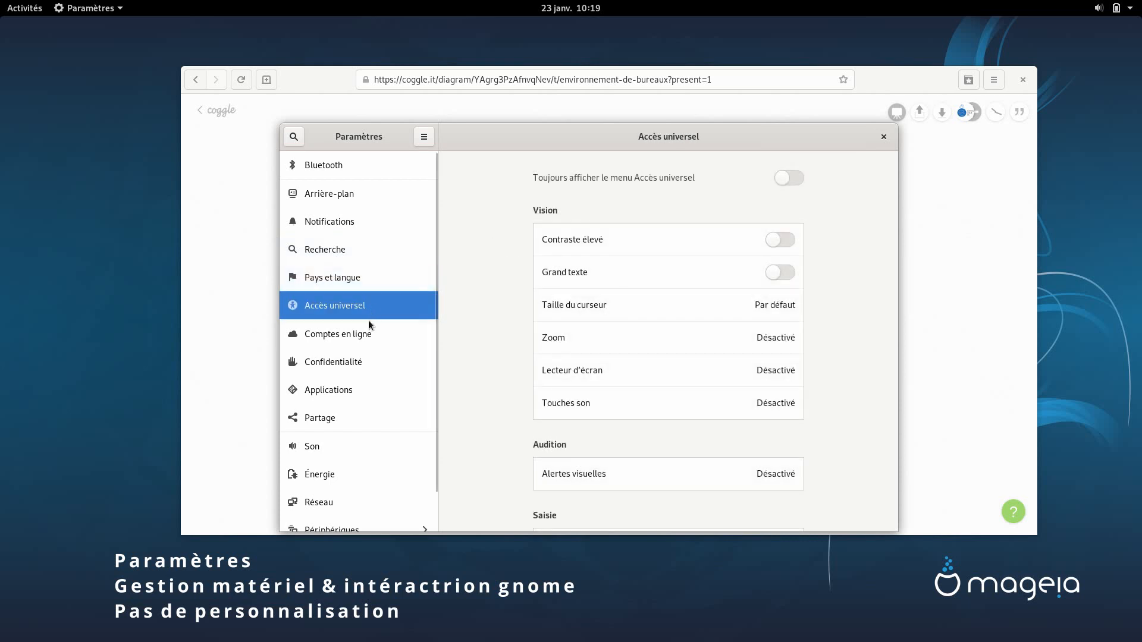
# View the Comptes en ligne, Confidentialité and Applications settings, and return to the main settings list.
pyautogui.scroll(-1, 368, 327)
pyautogui.click(355, 294)
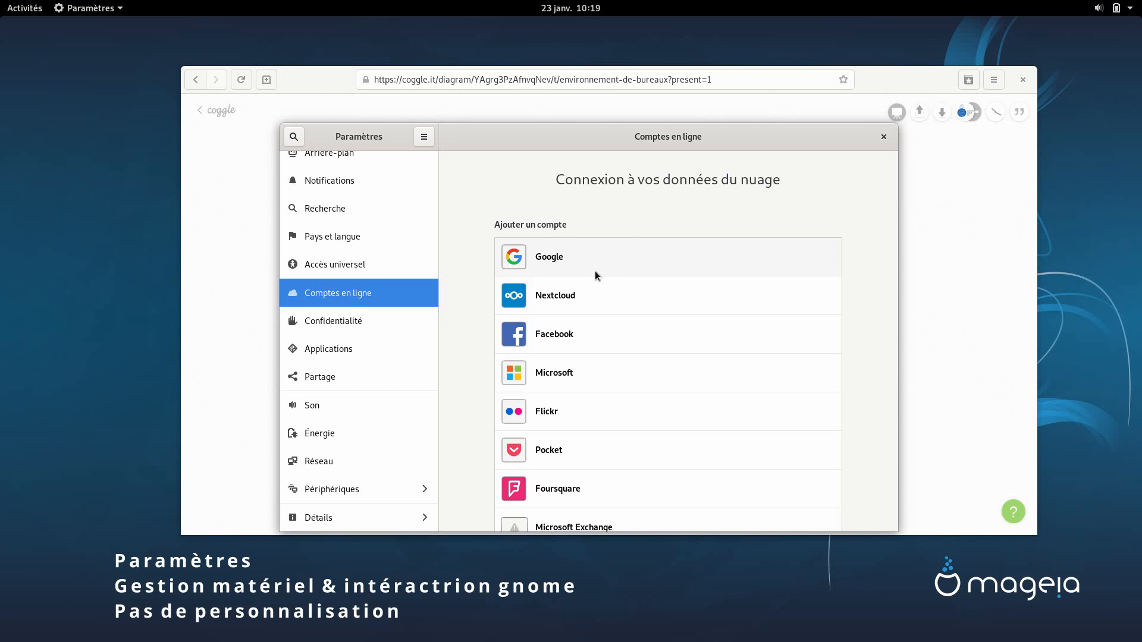
pyautogui.click(387, 328)
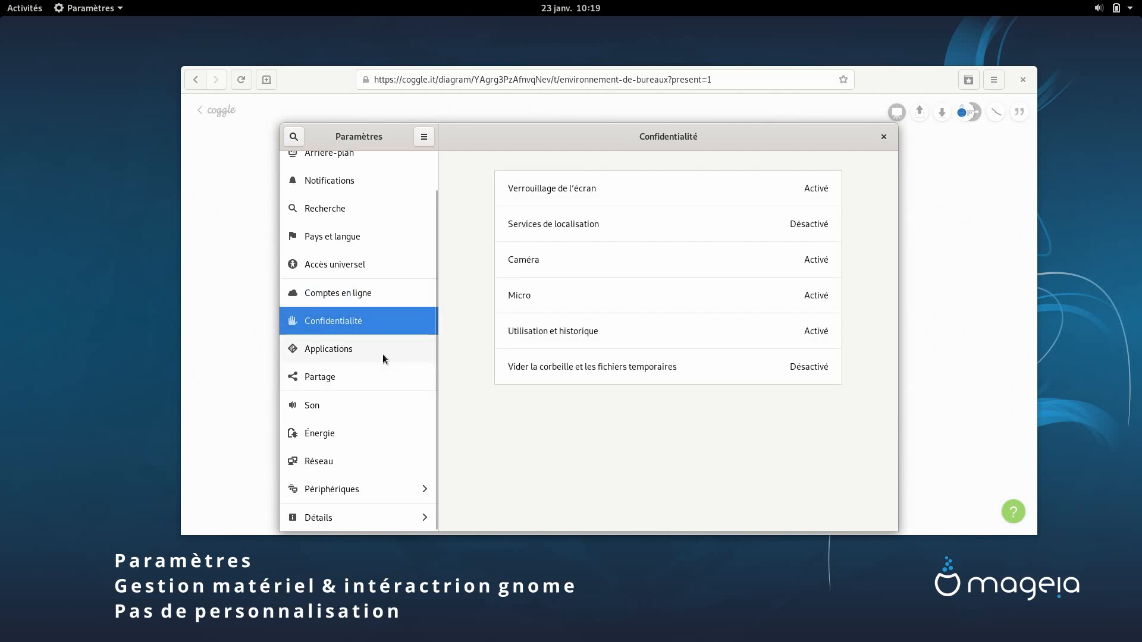
pyautogui.click(383, 355)
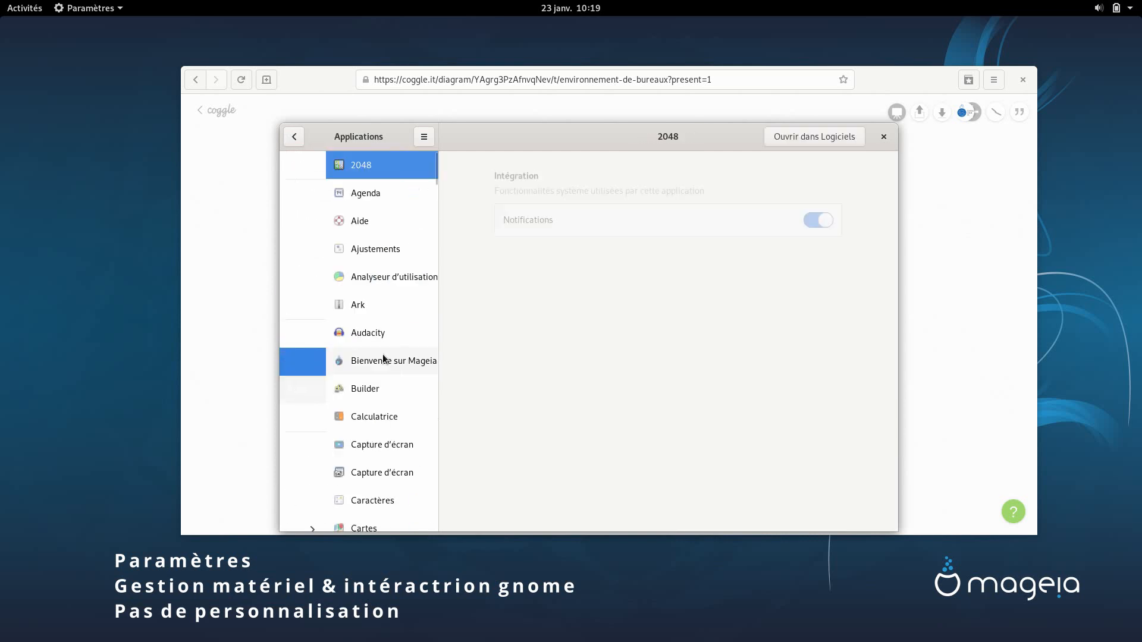
pyautogui.click(293, 137)
pyautogui.scroll(-1, 342, 455)
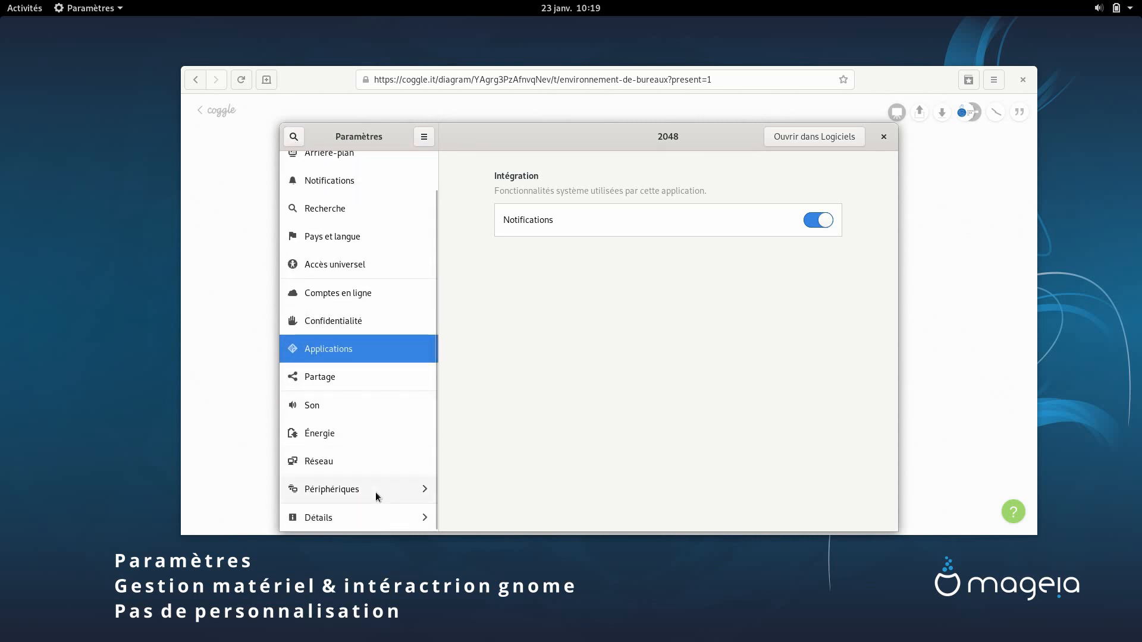
# Under Périphériques, view the Écrans and the Souris et pavé tactile settings, and return to the main settings list.
pyautogui.click(408, 492)
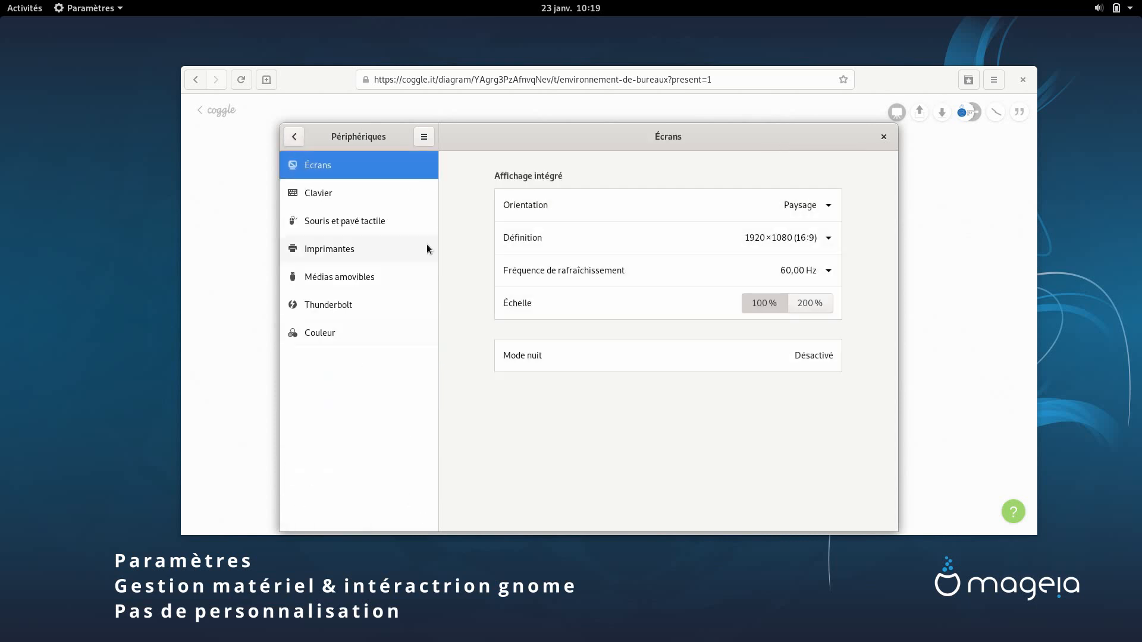
pyautogui.click(387, 219)
pyautogui.scroll(-3, 558, 355)
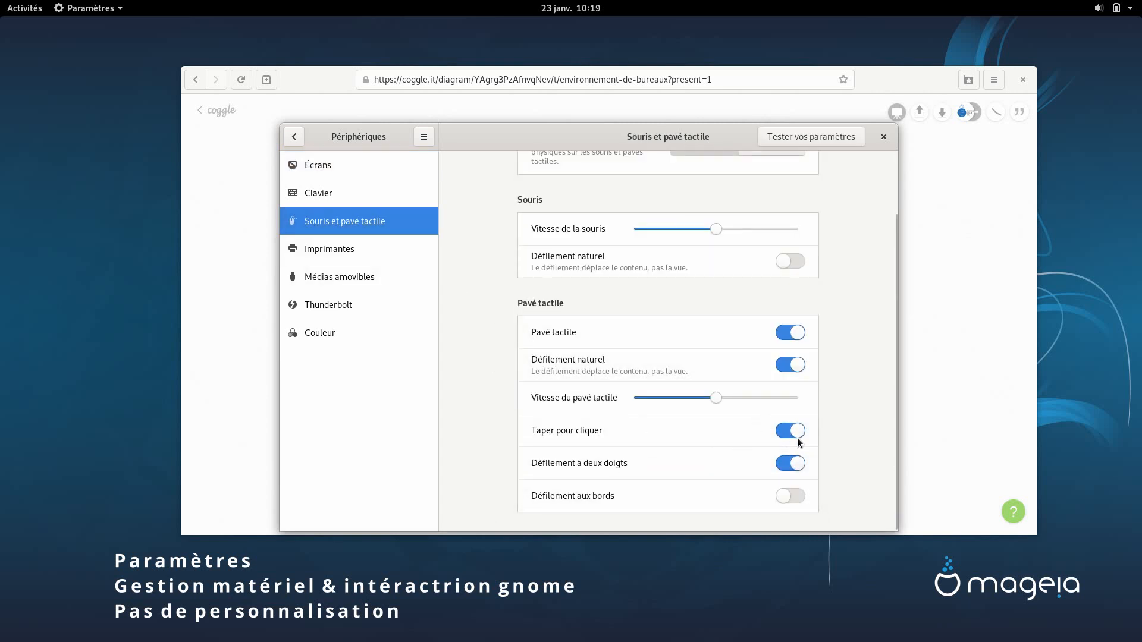
pyautogui.click(294, 136)
pyautogui.scroll(-1, 353, 344)
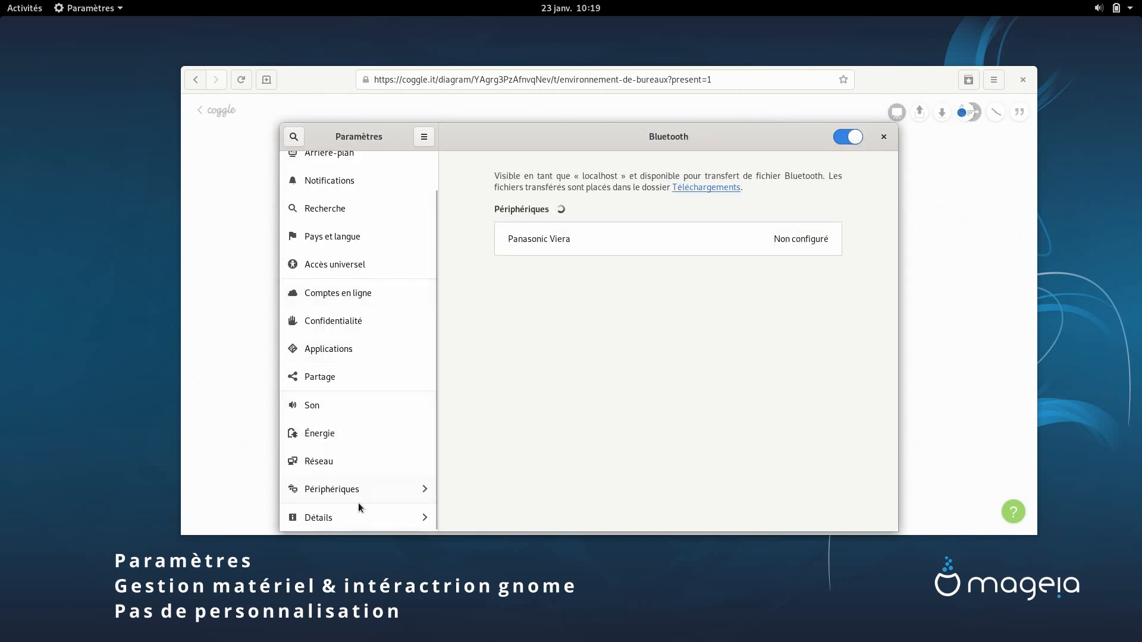
# Under Détails, view the À propos, Date et heure, Utilisateurs and Applications par défaut pages.
pyautogui.click(345, 516)
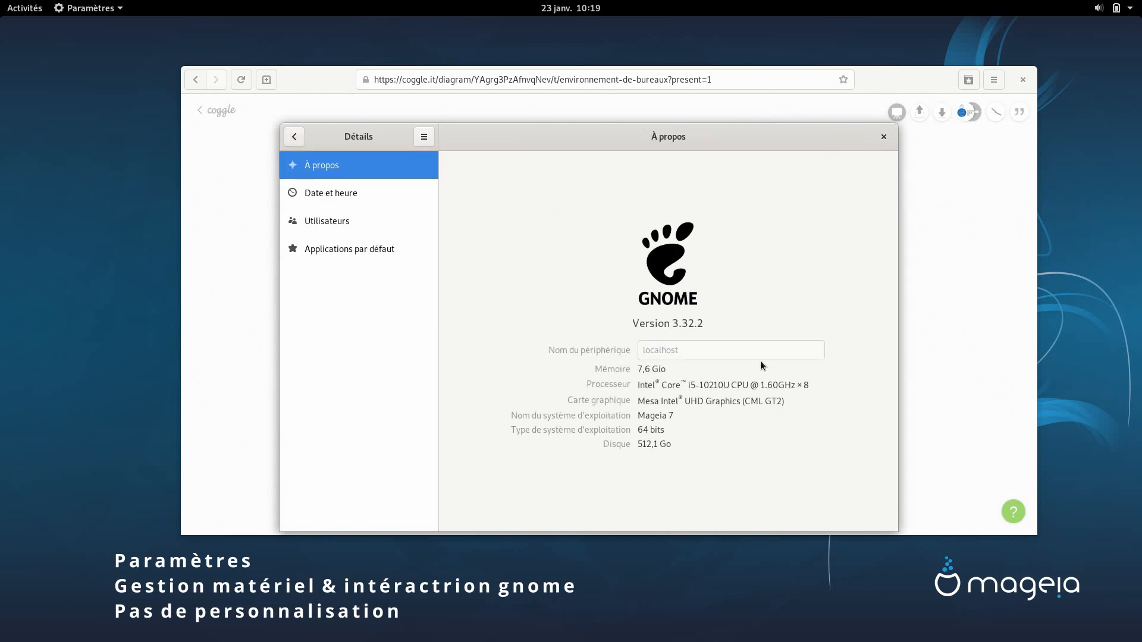
pyautogui.click(348, 206)
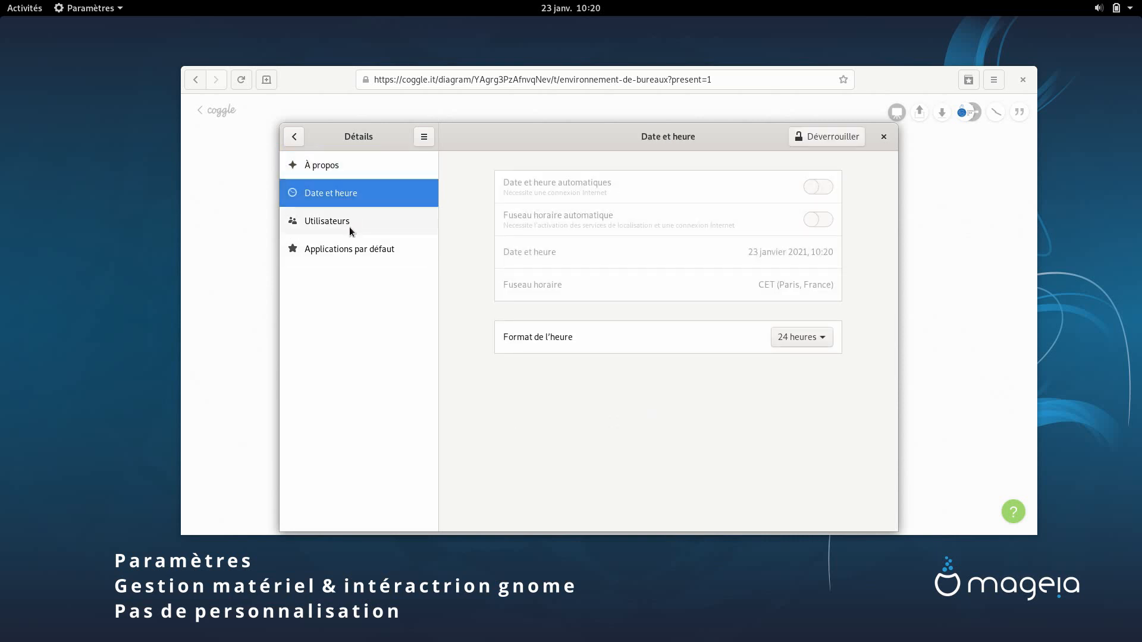
pyautogui.click(349, 229)
pyautogui.click(366, 246)
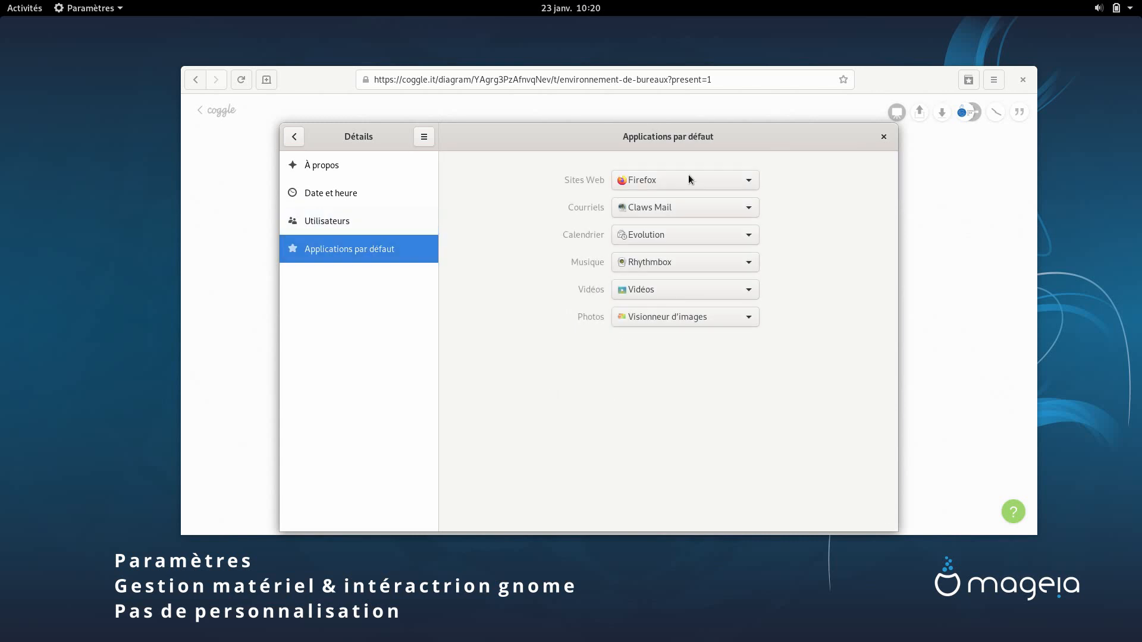
# Close the Paramètres window and the Web browser window.
pyautogui.click(884, 137)
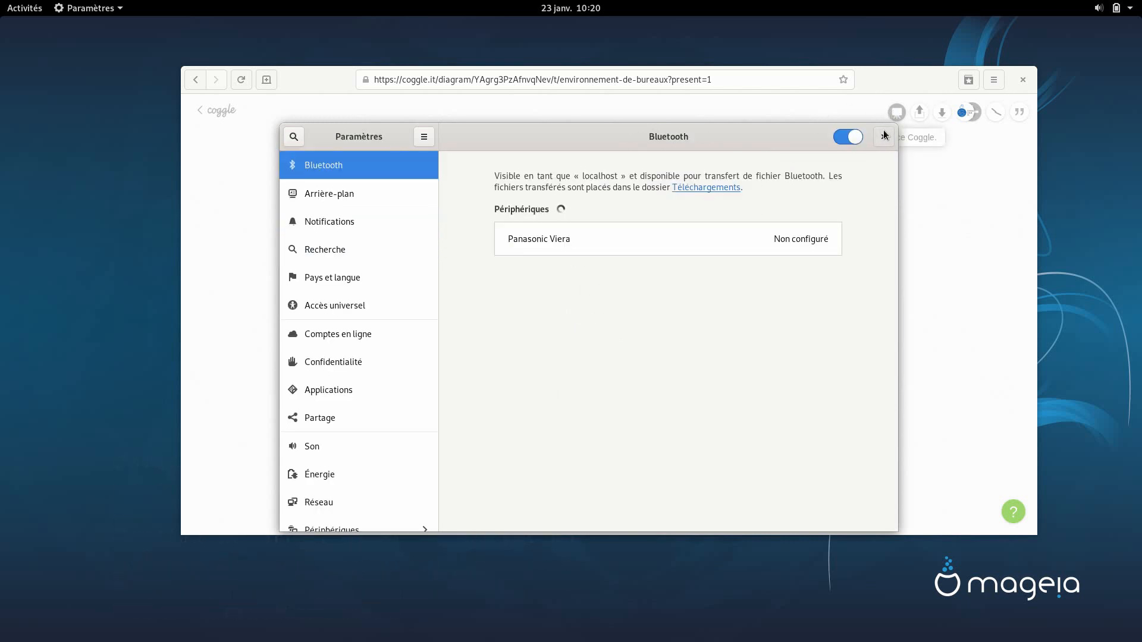
pyautogui.click(884, 136)
pyautogui.click(1022, 81)
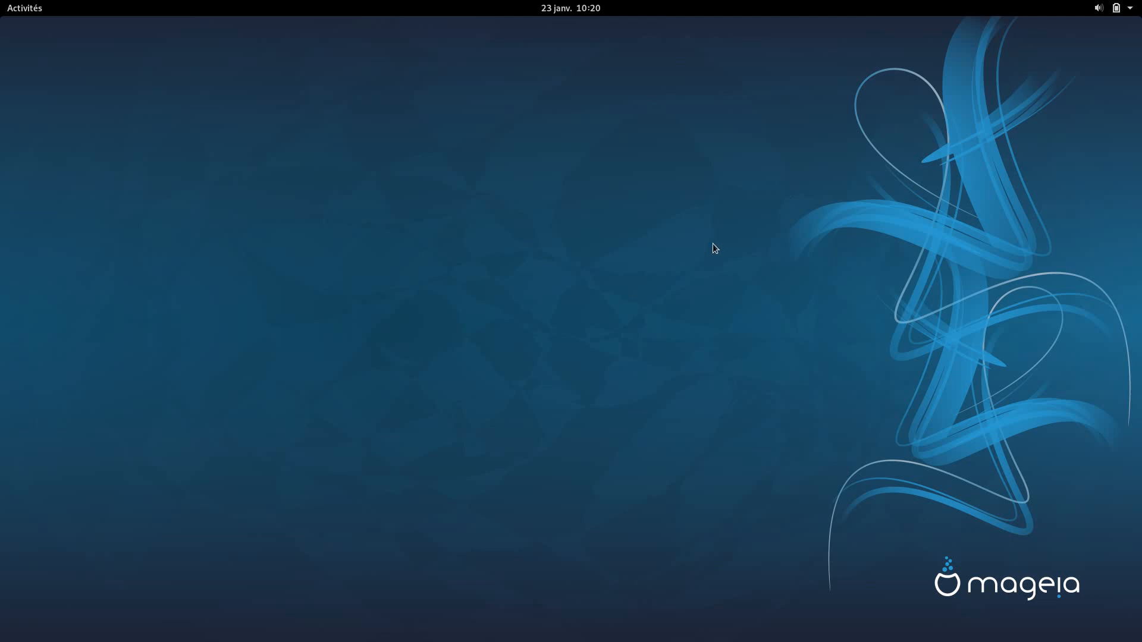
# Search the applications for "mageia", launch the Centre de Contrôle de Mageia, and authenticate with the account password.
pyautogui.click(26, 2)
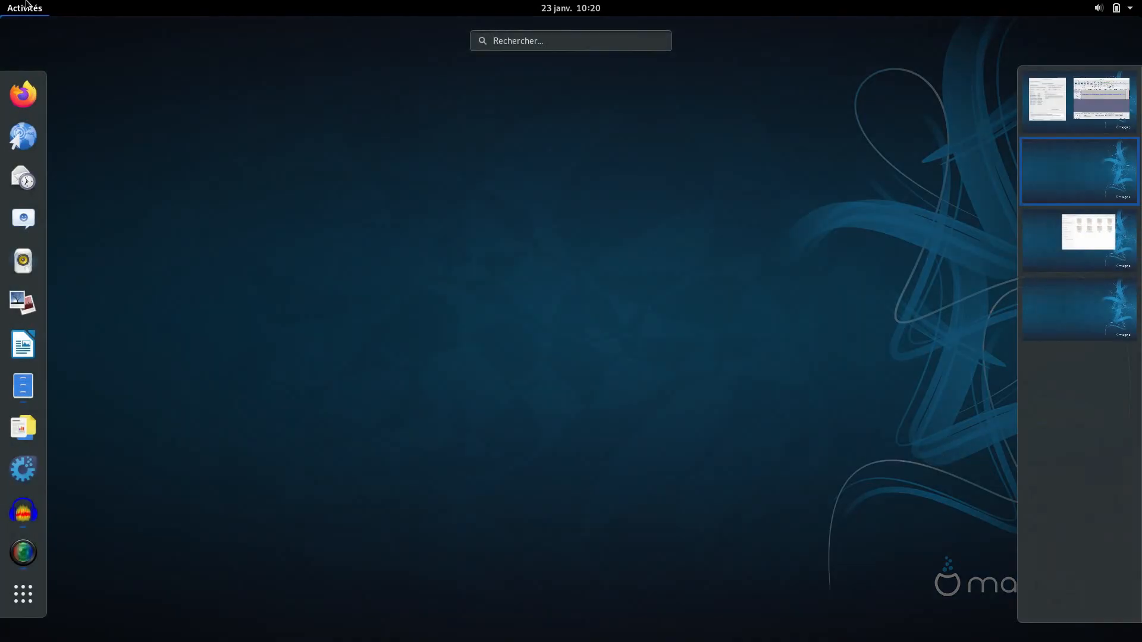
pyautogui.write('mageia')
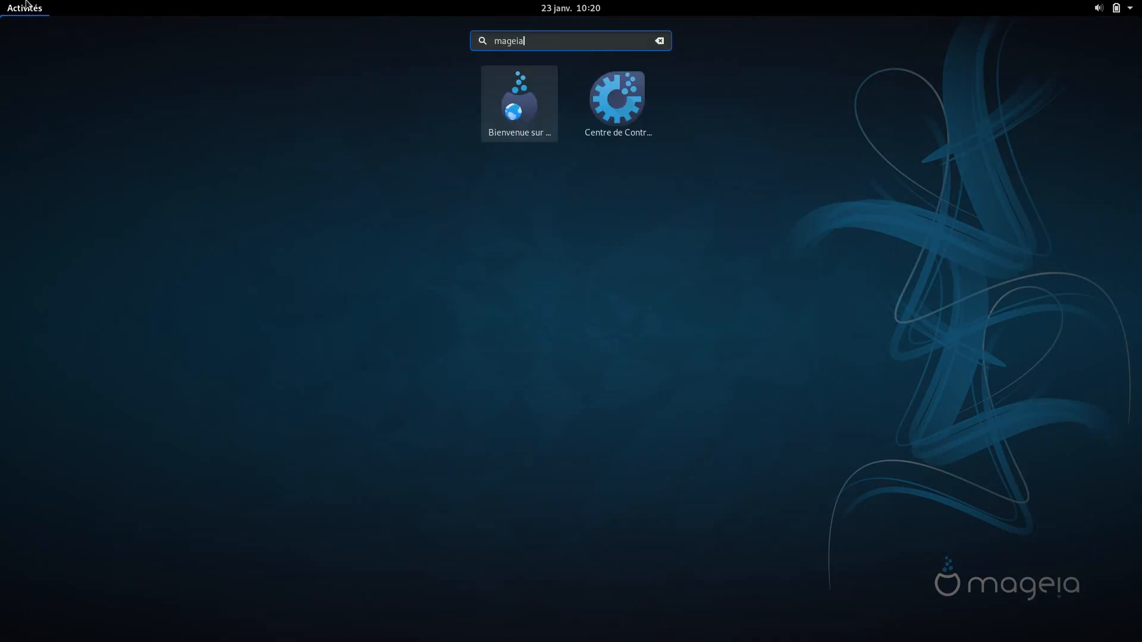
pyautogui.press('Right')
pyautogui.press('Return')
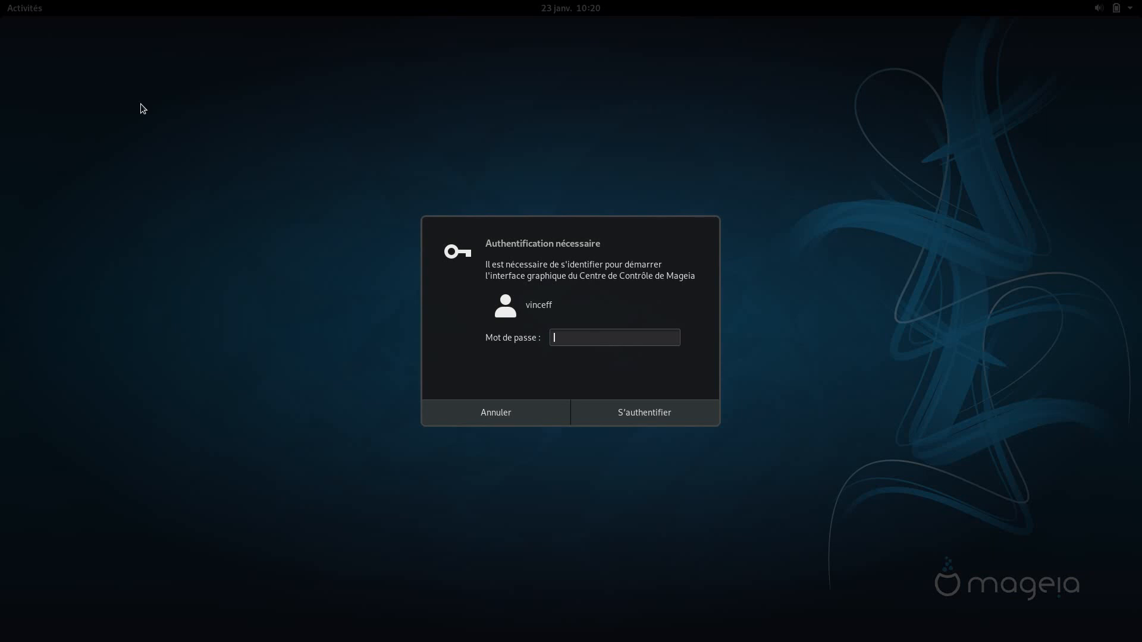
pyautogui.write('•••••••••')
pyautogui.press('Return')
# Search for the "gnome-tweaks" package in the Gestionnaire de logiciels, and close the control centre.
pyautogui.click(232, 117)
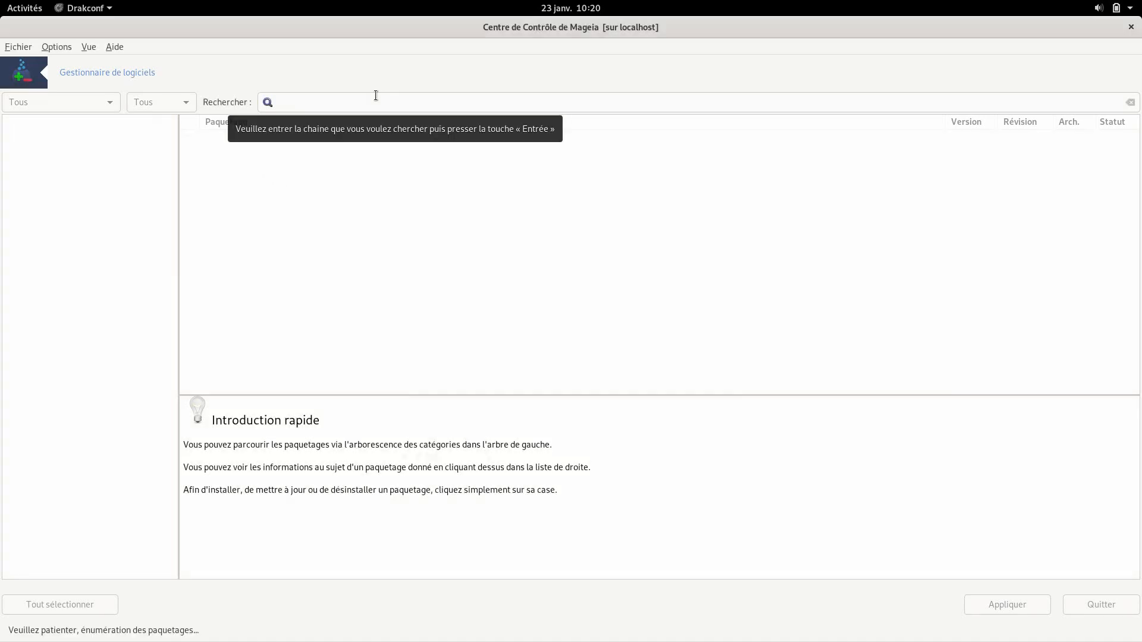
pyautogui.click(375, 95)
pyautogui.write('g')
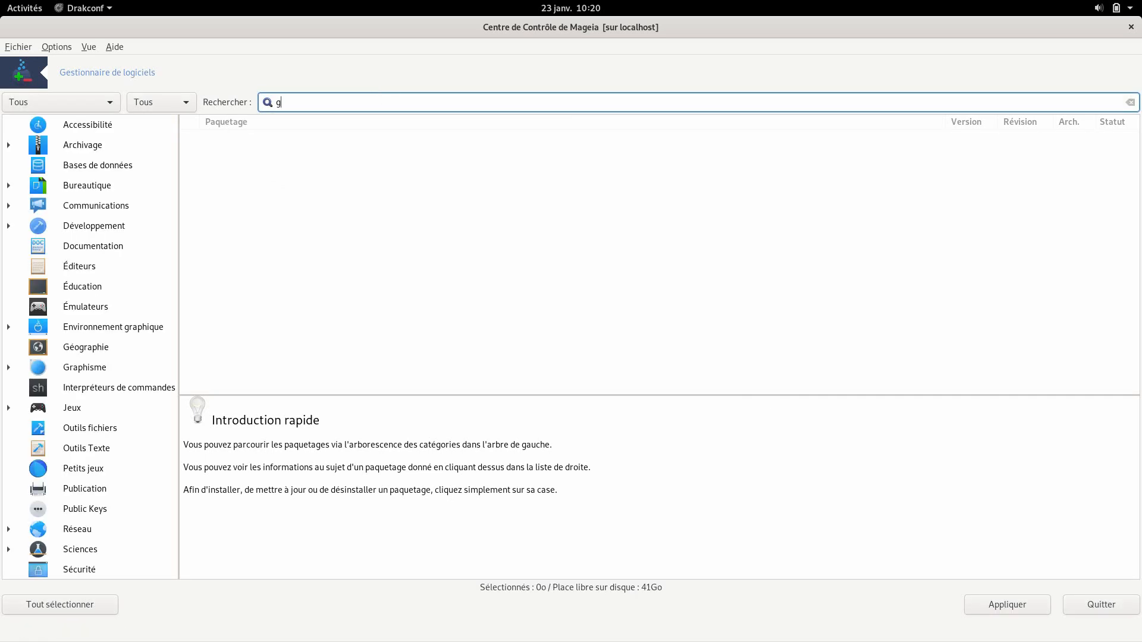
pyautogui.write('nome-tweaks')
pyautogui.press('Return')
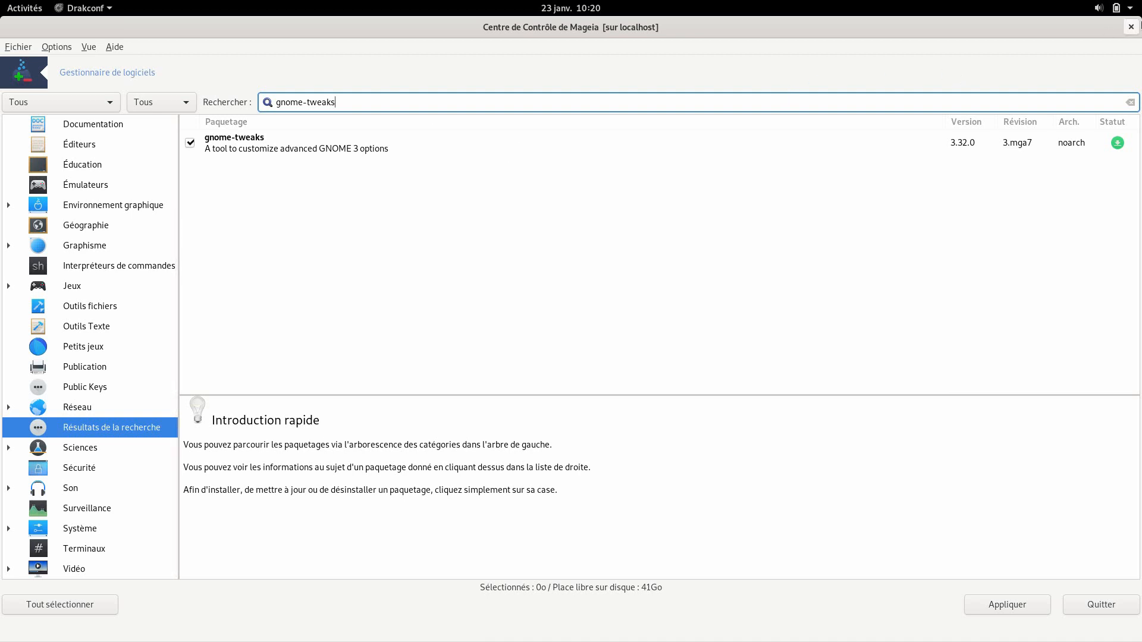
pyautogui.click(1139, 26)
pyautogui.click(1139, 25)
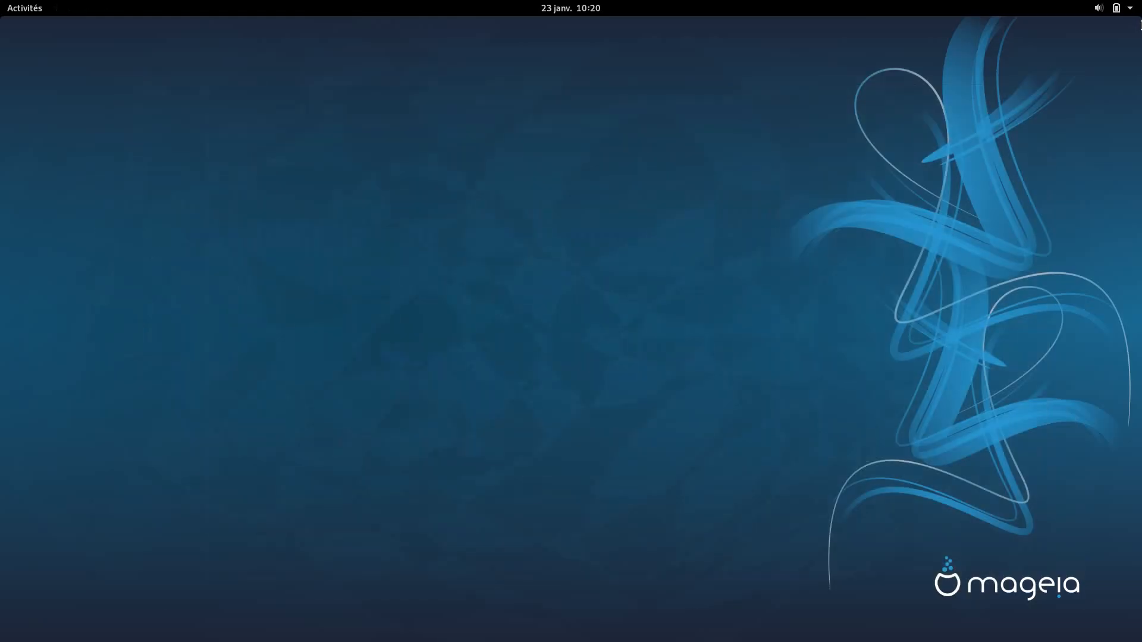
# Search the applications for "ajuste" and launch Ajustements.
pyautogui.click(2, 5)
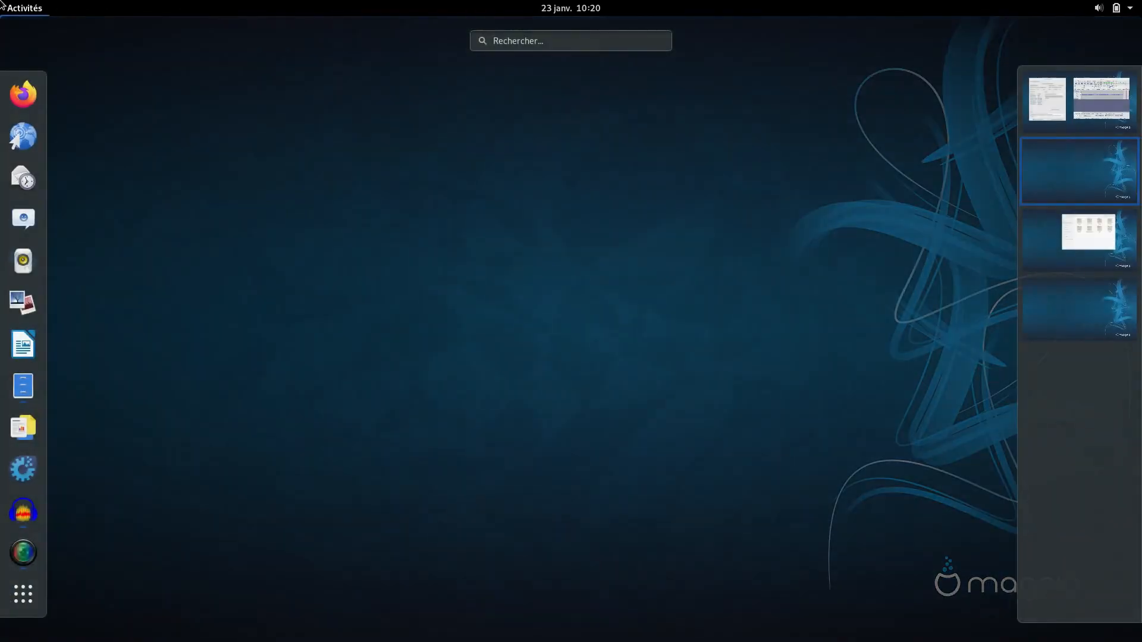
pyautogui.write('ajuste')
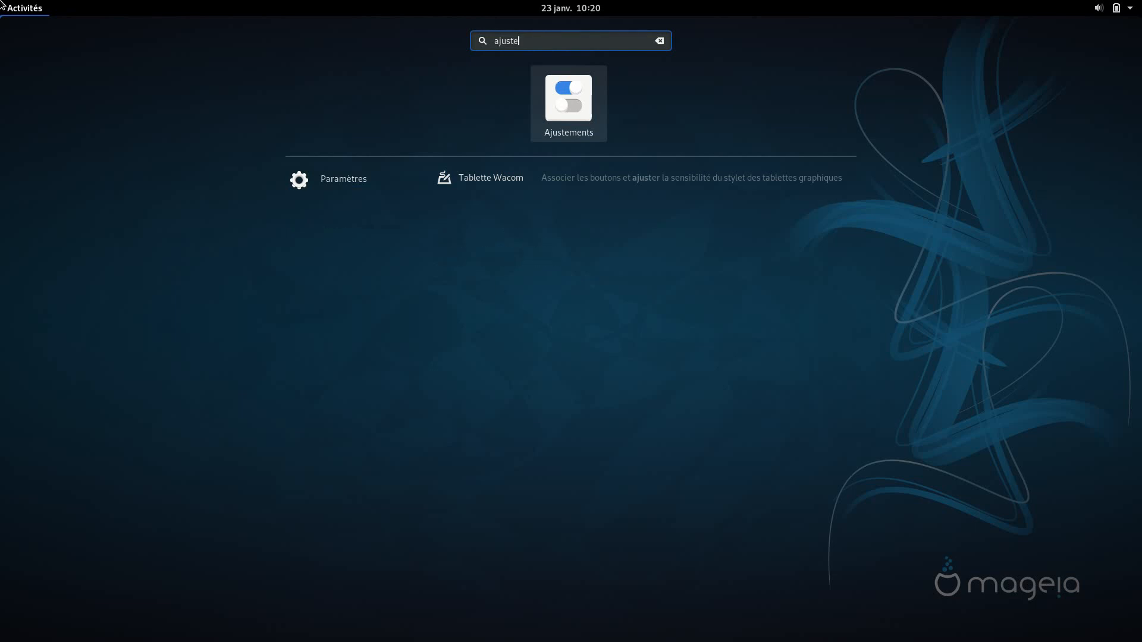
pyautogui.press('Return')
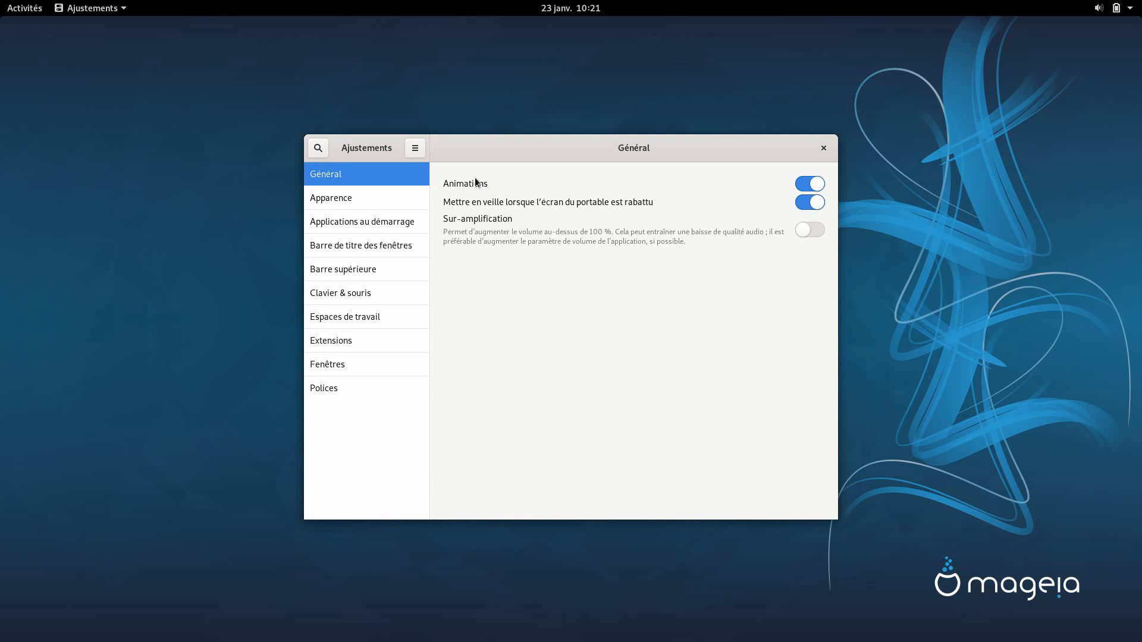
# Set the Applications theme to Adwaita-dark in the Apparence settings.
pyautogui.click(343, 198)
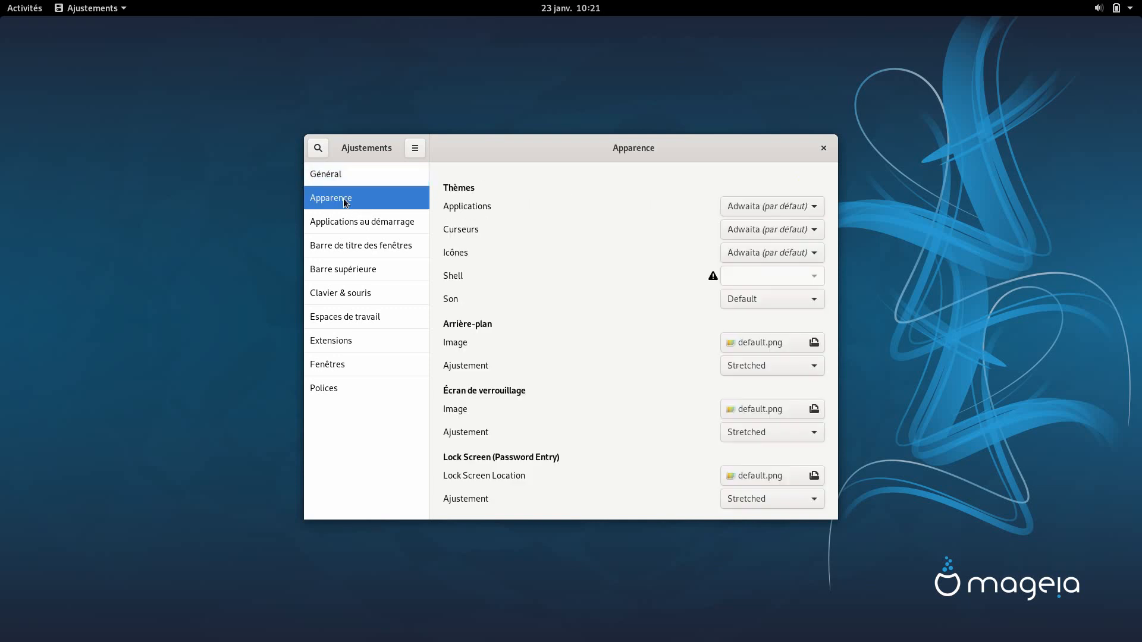
pyautogui.scroll(-1, 561, 250)
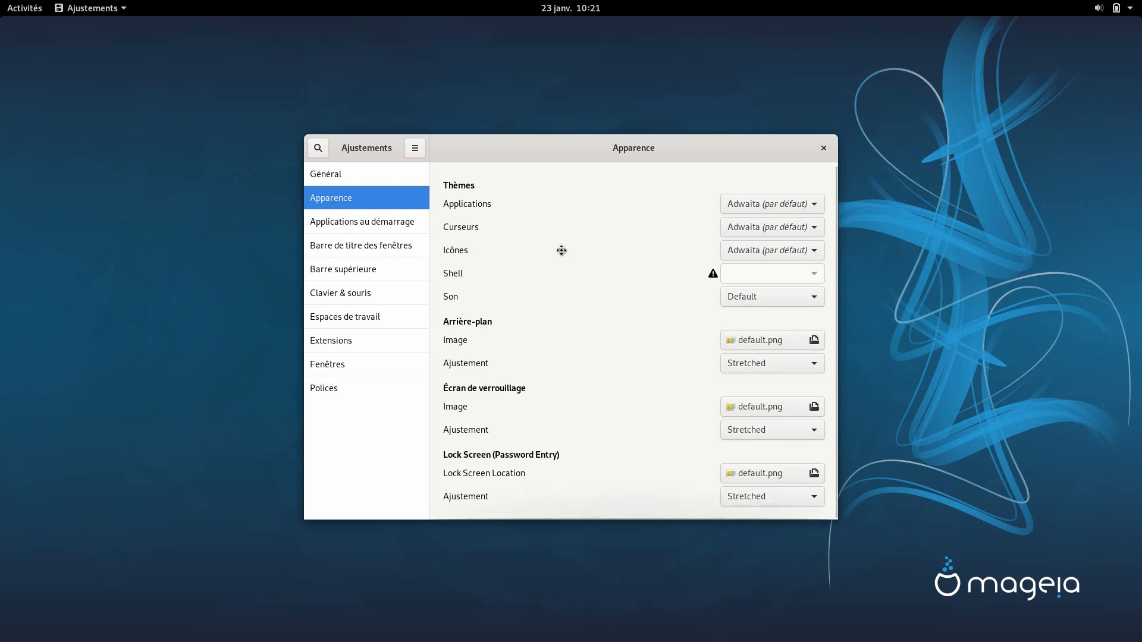
pyautogui.click(764, 206)
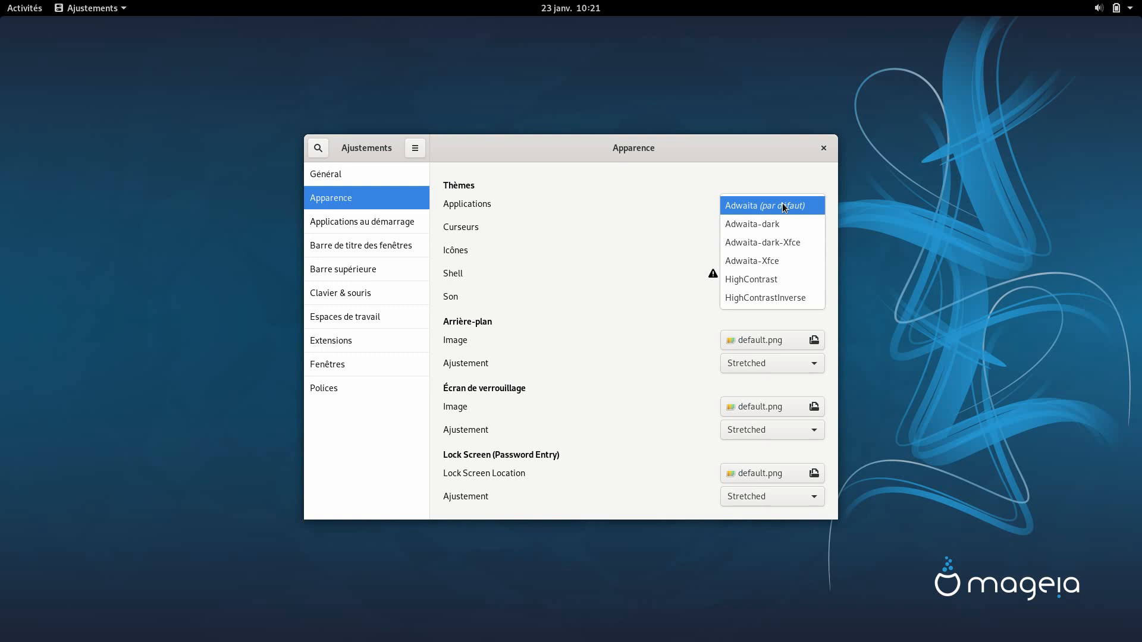
pyautogui.click(785, 221)
# Set the Applications theme back to Adwaita (par défaut) and close the Ajustements window.
pyautogui.click(775, 204)
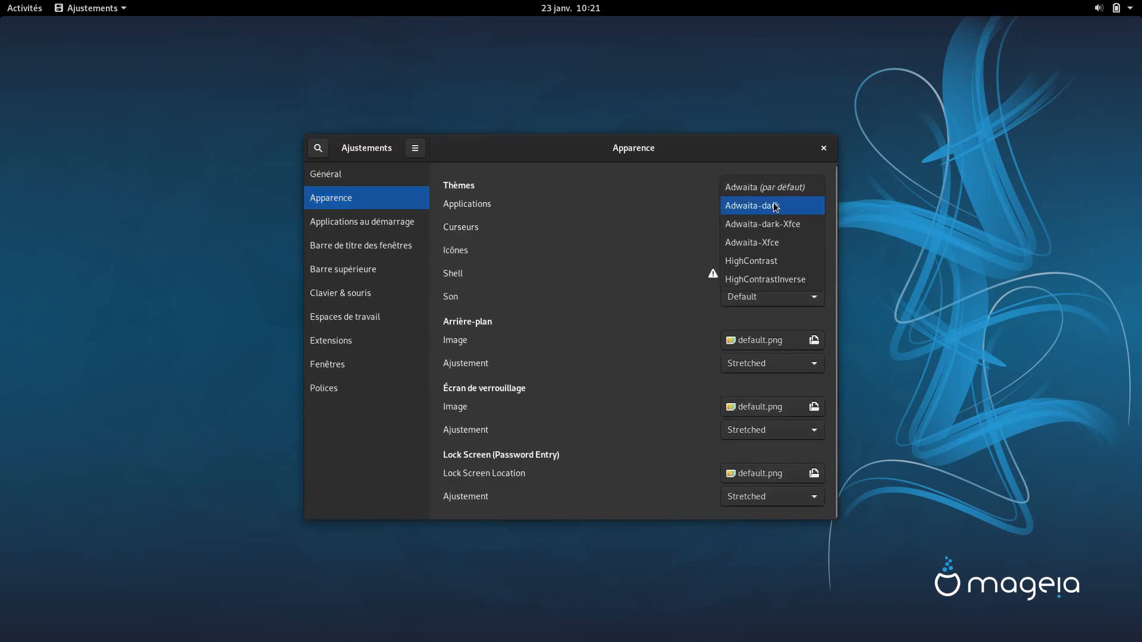
pyautogui.click(764, 194)
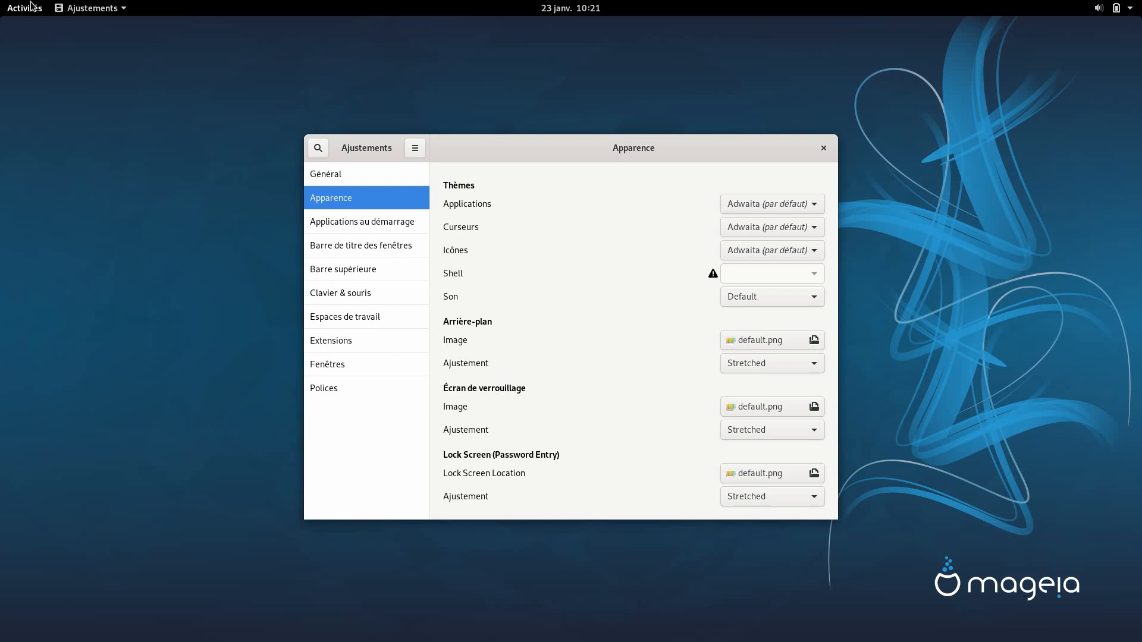
pyautogui.click(823, 148)
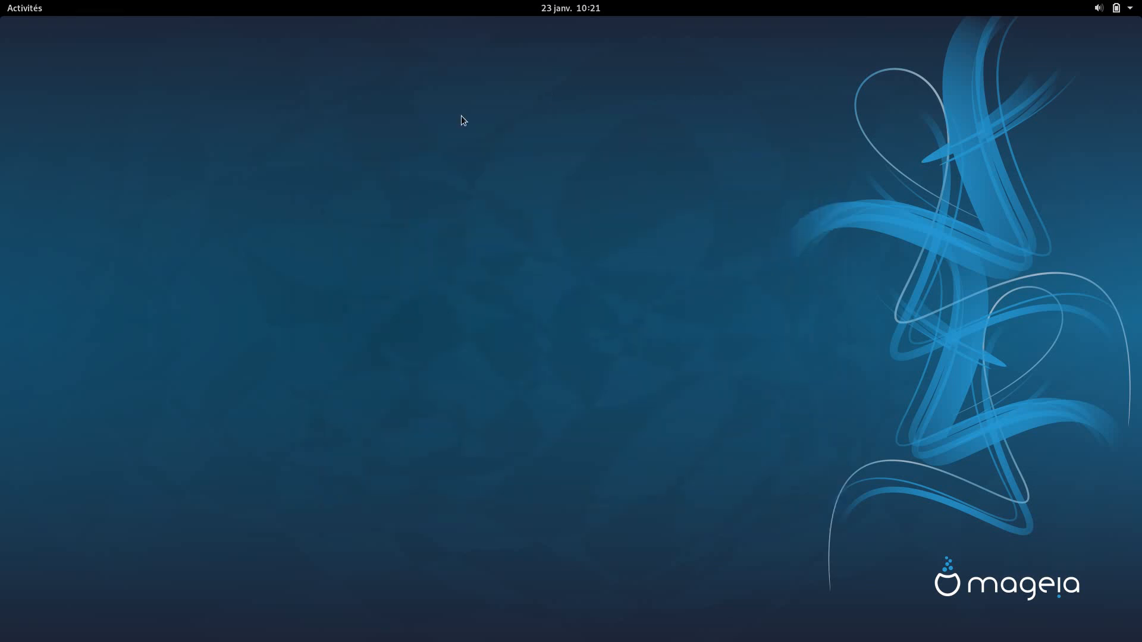
# Switch to the Web browser and go to gnome-look.org.
pyautogui.click(18, 7)
pyautogui.click(23, 135)
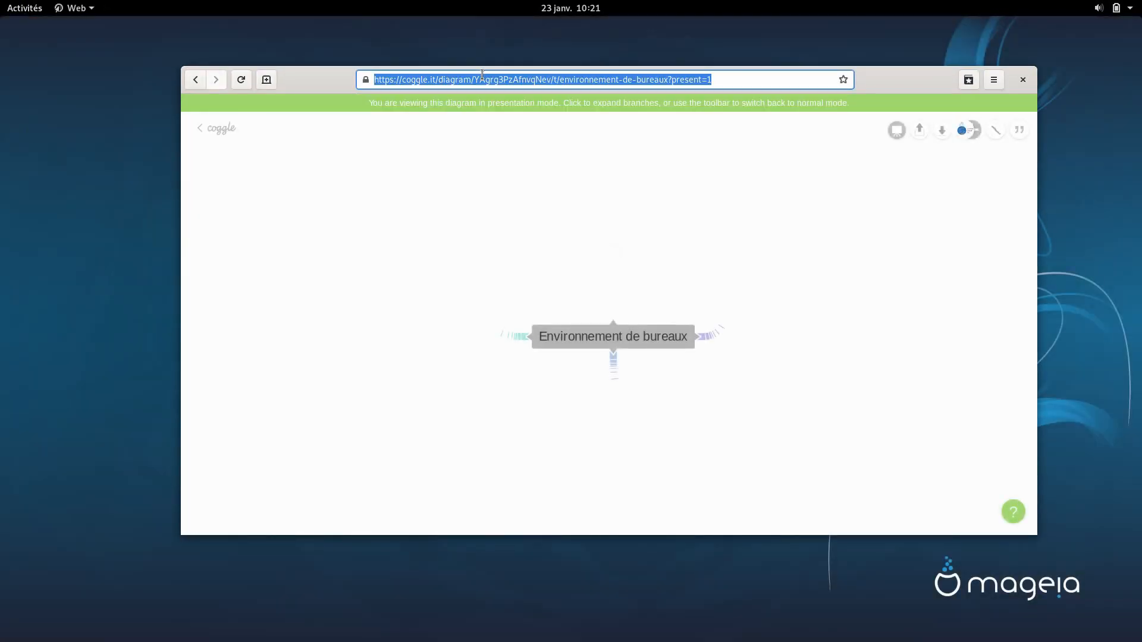
pyautogui.write('gnome-look.org')
pyautogui.press('Return')
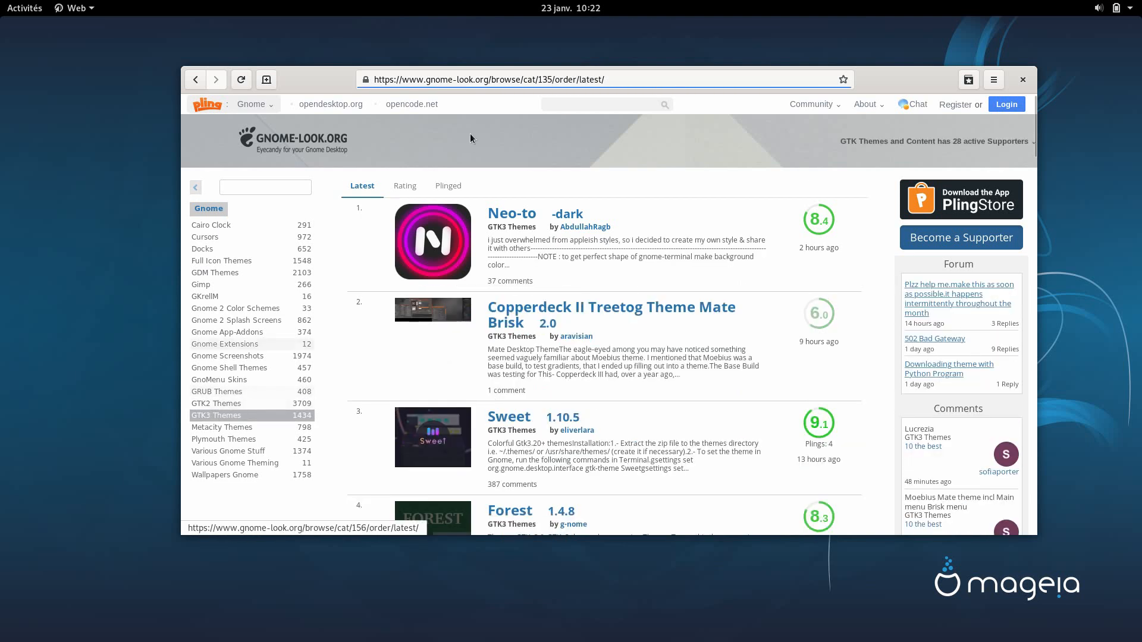
# Sort the GTK3 Themes list by rating and open the Nordic theme's page.
pyautogui.click(409, 186)
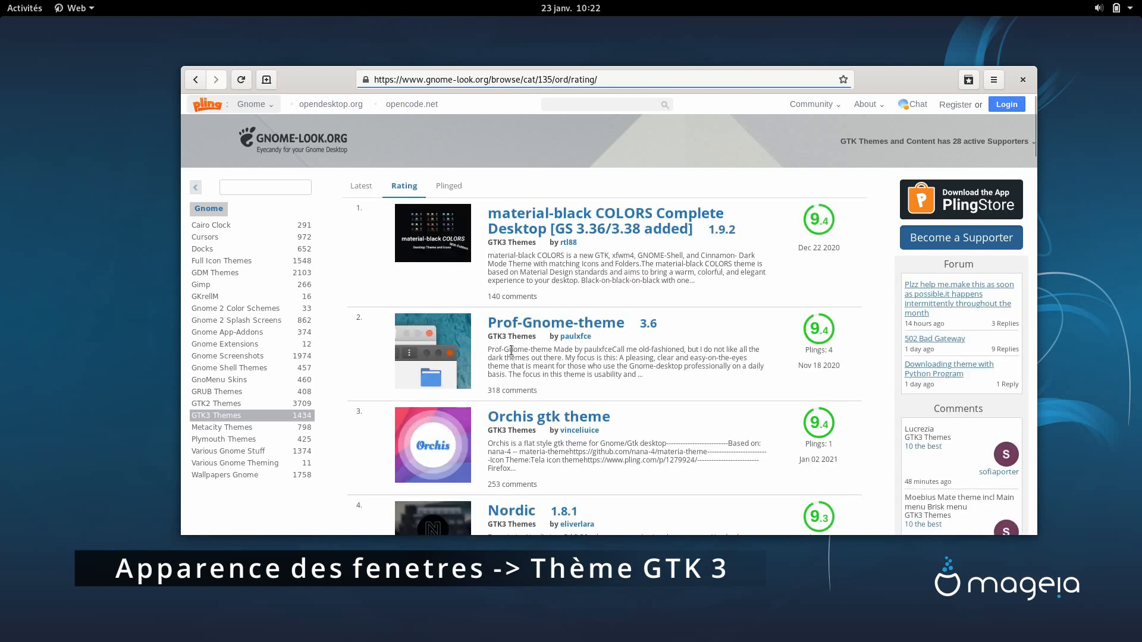
pyautogui.scroll(-5, 511, 350)
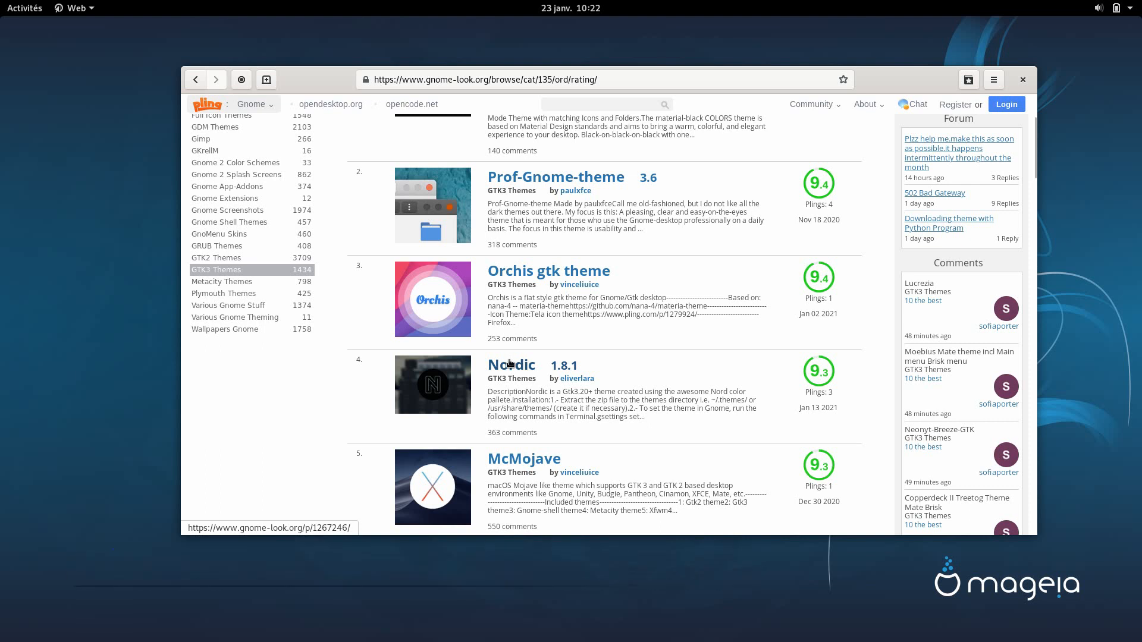
pyautogui.click(510, 363)
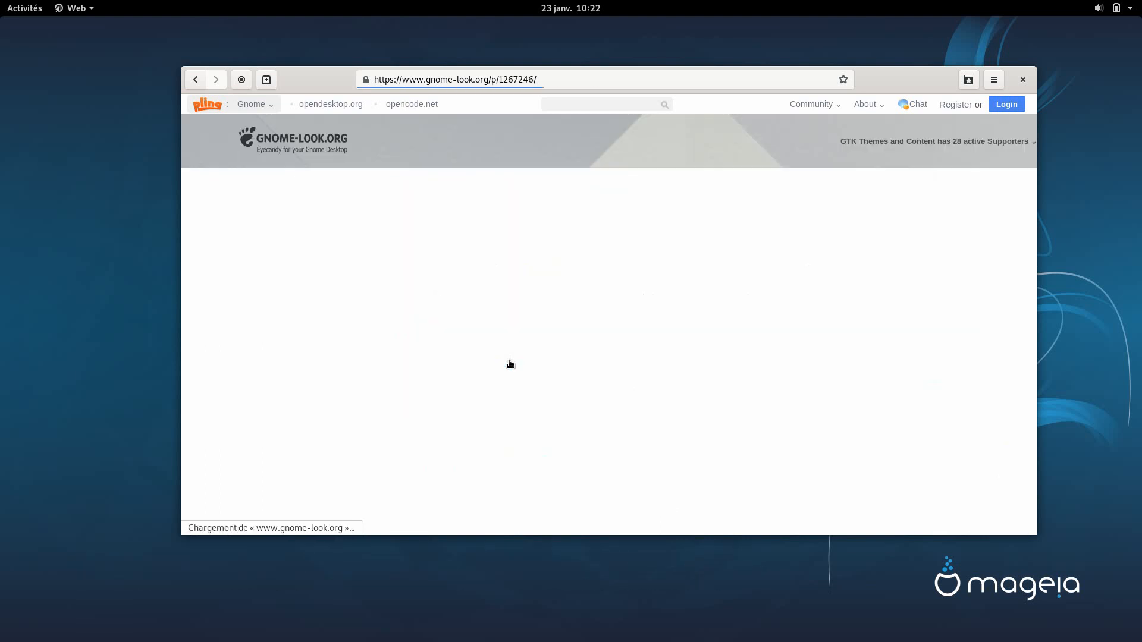
# Examine the Nordic theme's page, including its preview images, description and installation instructions.
pyautogui.scroll(-6, 537, 360)
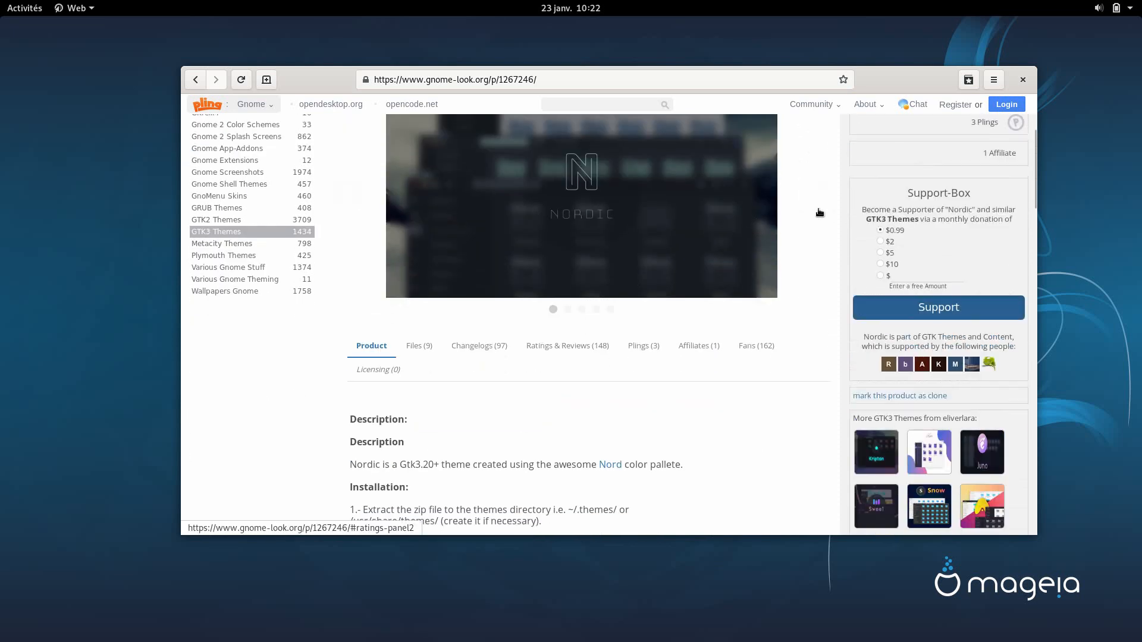
pyautogui.scroll(4, 817, 202)
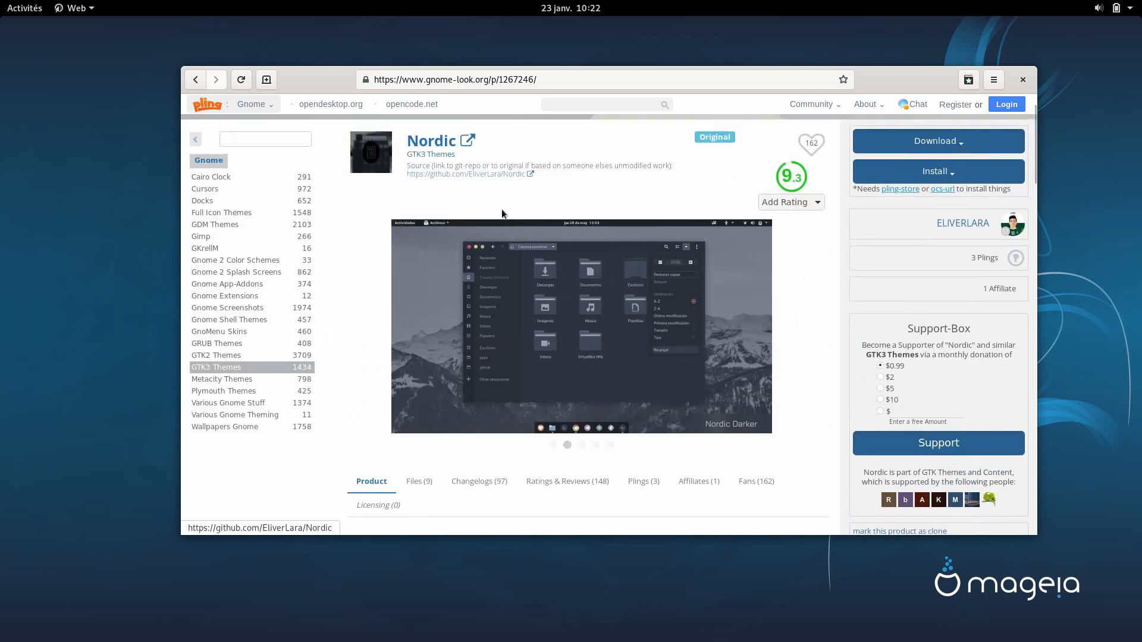
pyautogui.scroll(-5, 568, 292)
pyautogui.scroll(-5, 568, 292)
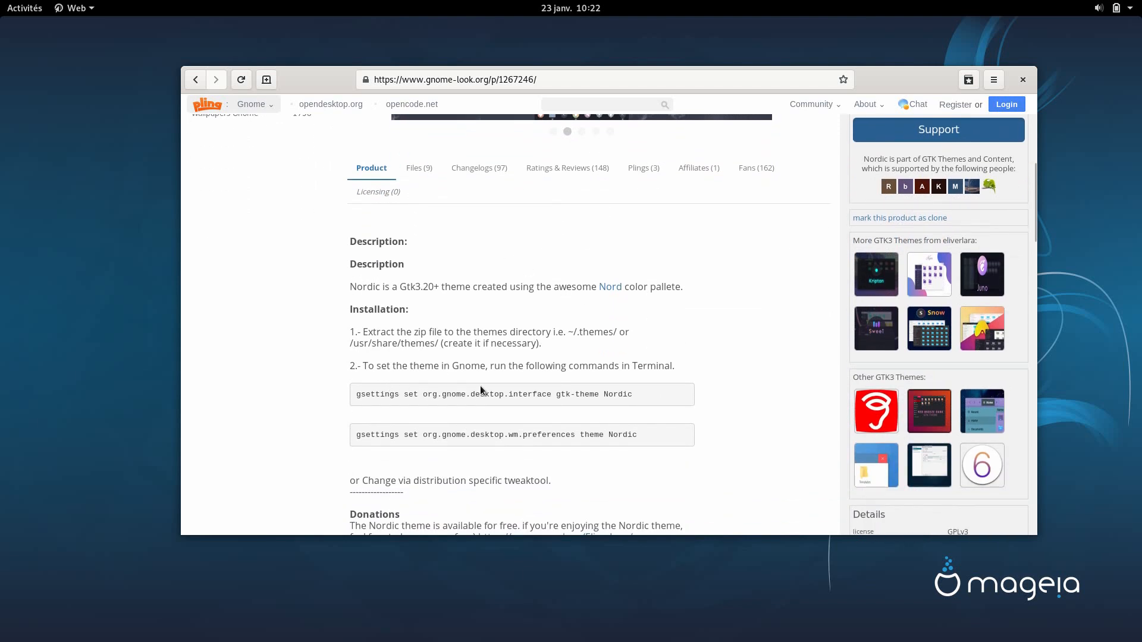
pyautogui.scroll(-10, 480, 385)
pyautogui.scroll(-20, 480, 386)
pyautogui.scroll(18, 479, 385)
pyautogui.scroll(16, 479, 390)
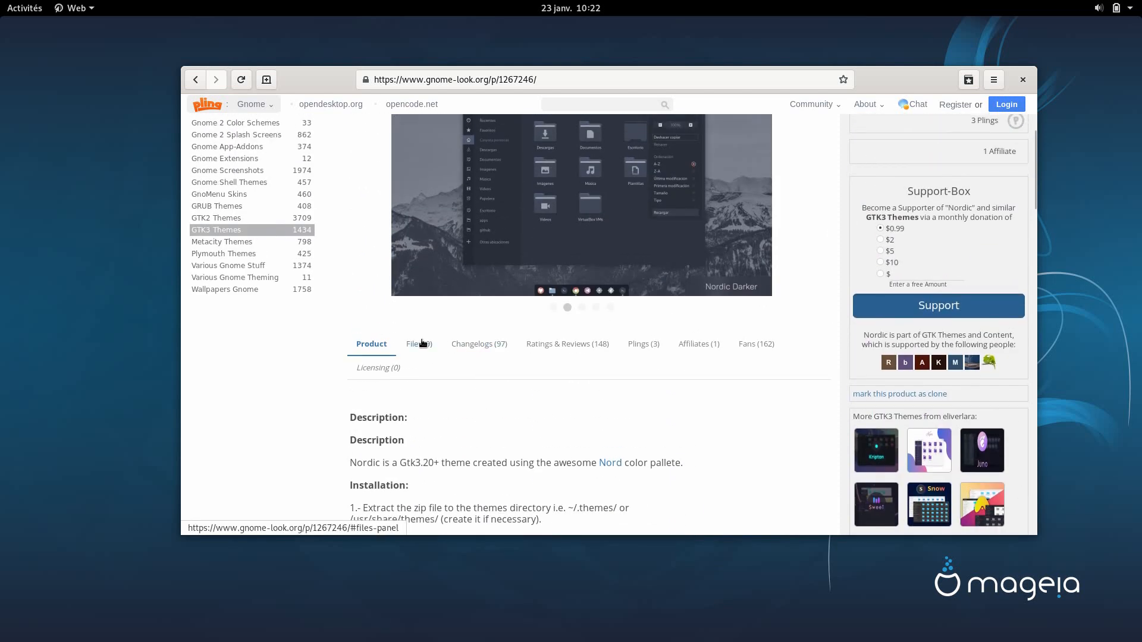
# Show the Nordic theme's downloadable files and look over the available archives.
pyautogui.click(420, 343)
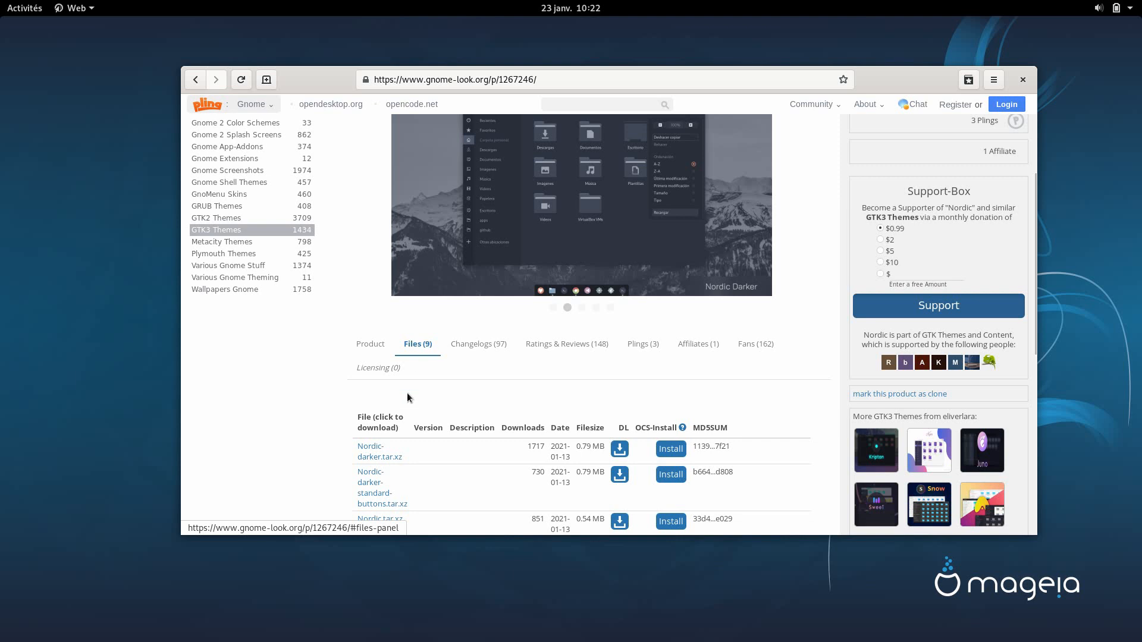
pyautogui.scroll(-2, 405, 451)
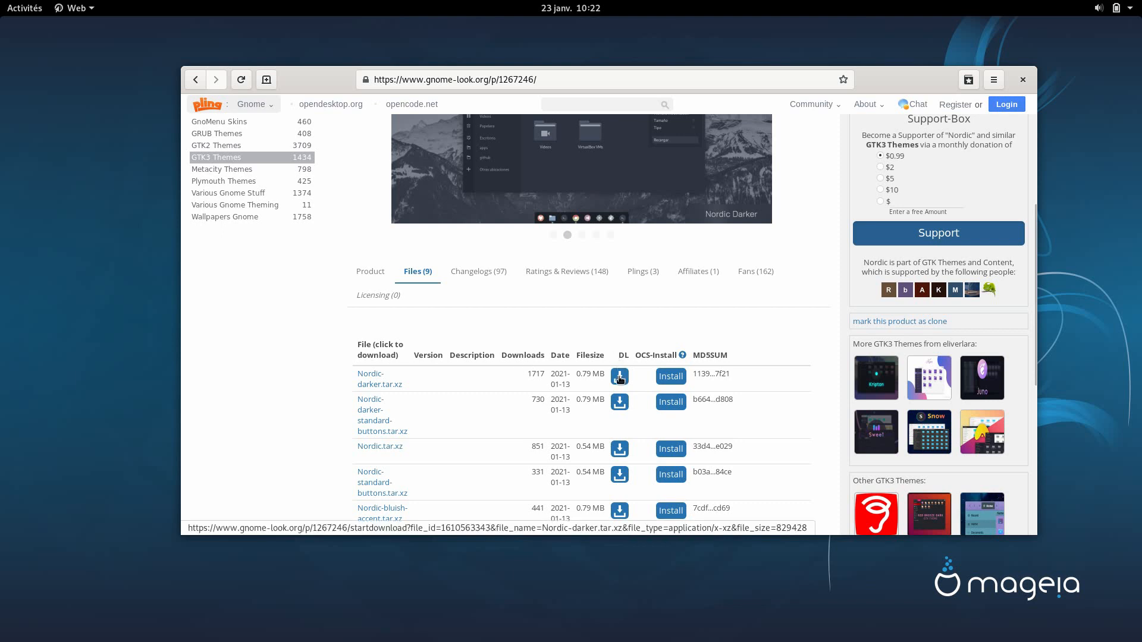
pyautogui.scroll(7, 407, 247)
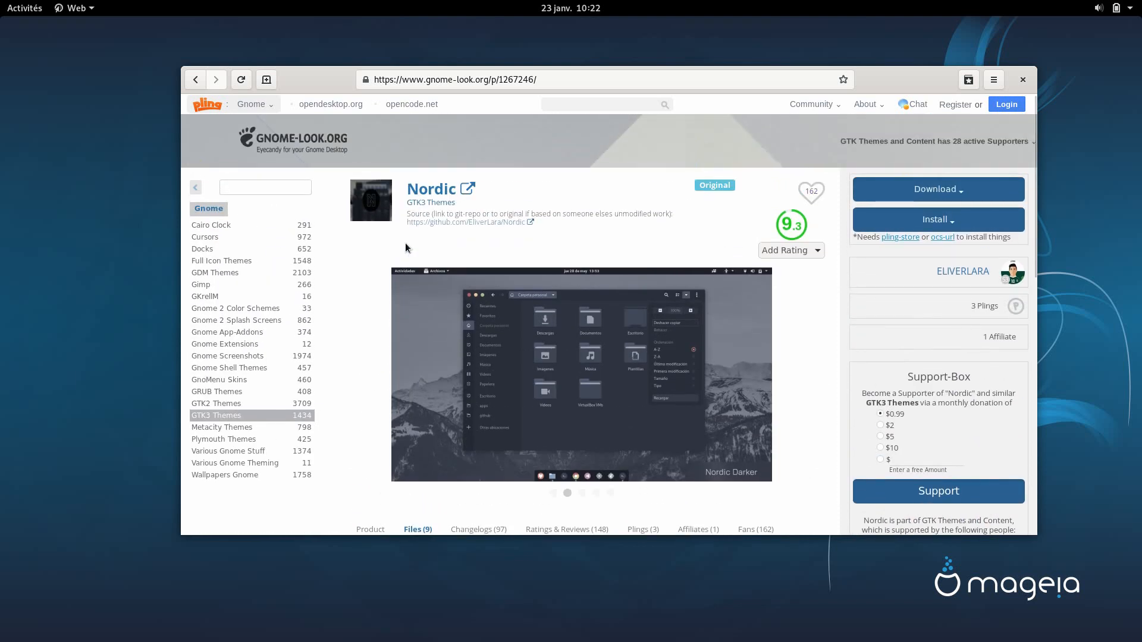
# Browse the Full Icon Themes category by score and open the Papirus icon theme's page.
pyautogui.click(223, 267)
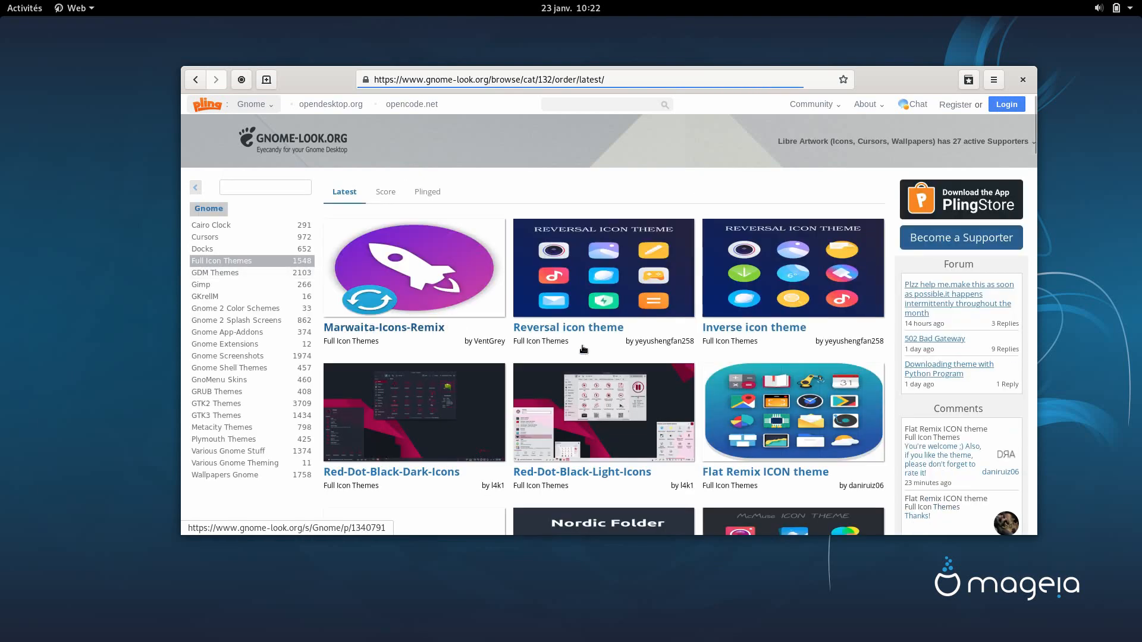
pyautogui.click(379, 193)
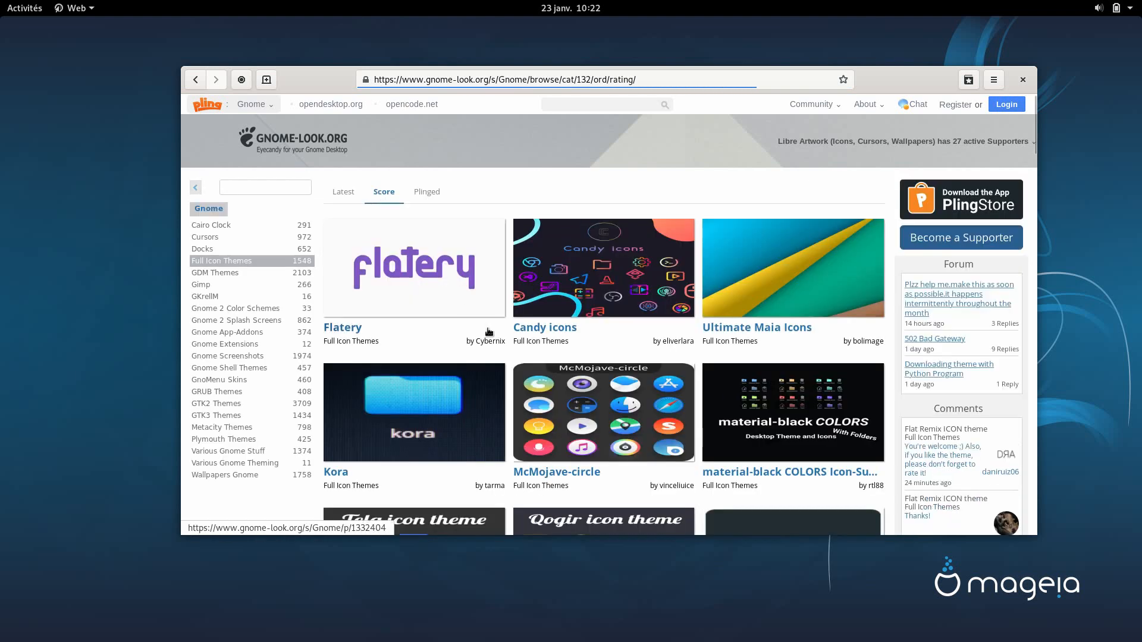
pyautogui.scroll(-3, 771, 415)
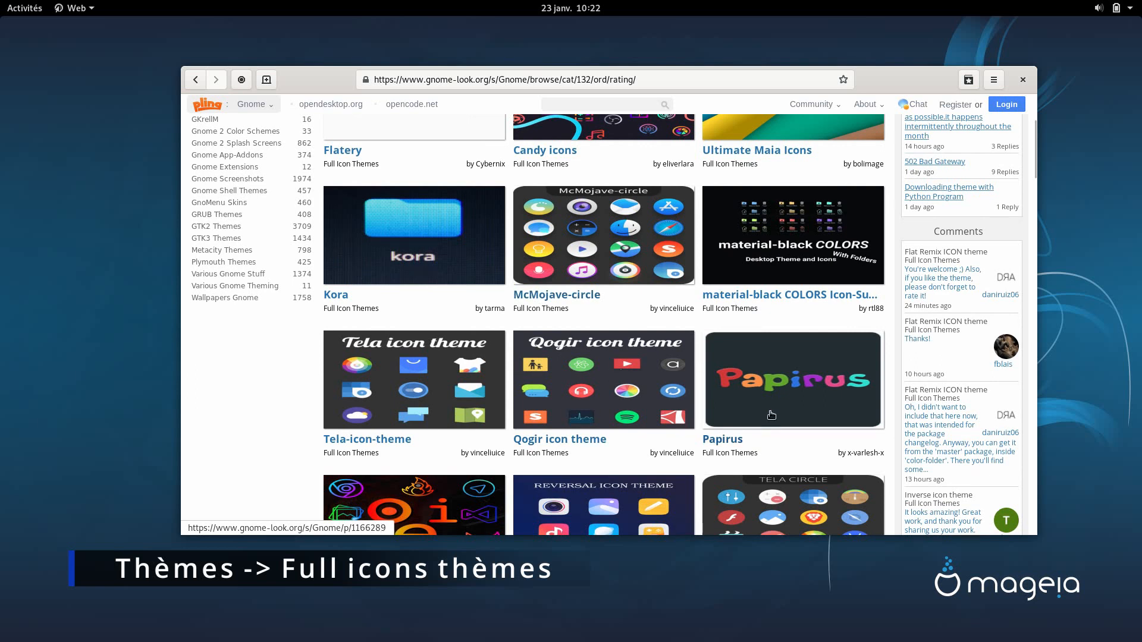
pyautogui.click(772, 415)
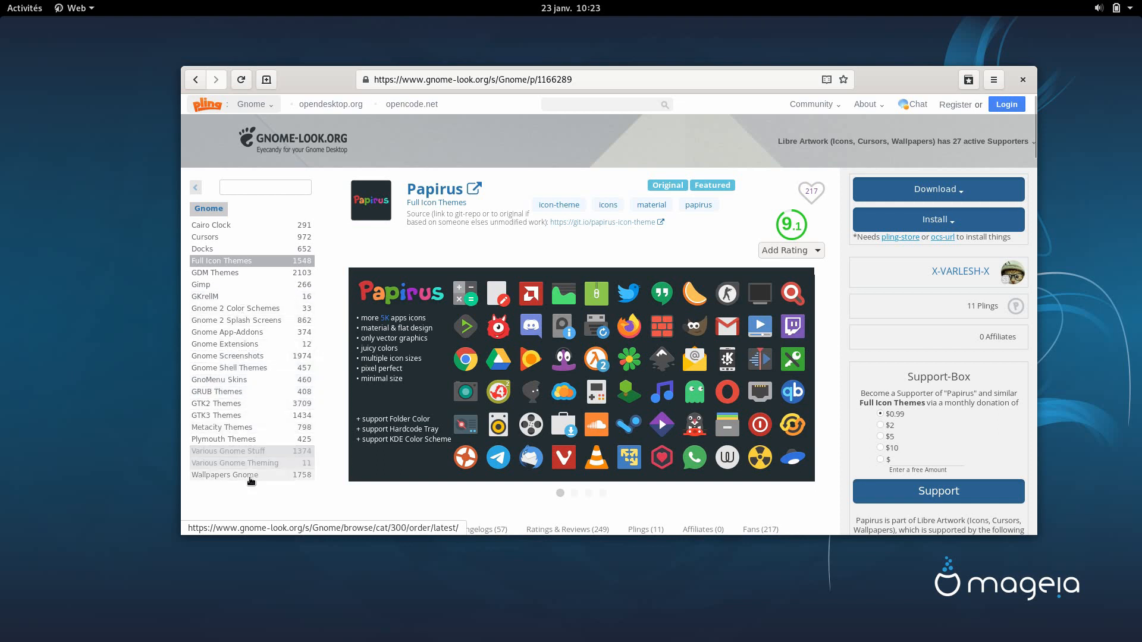
# Sort the Wallpapers Gnome category by rating and open the Gnome Abstract Desktop 21 5K 4K HD page.
pyautogui.click(250, 478)
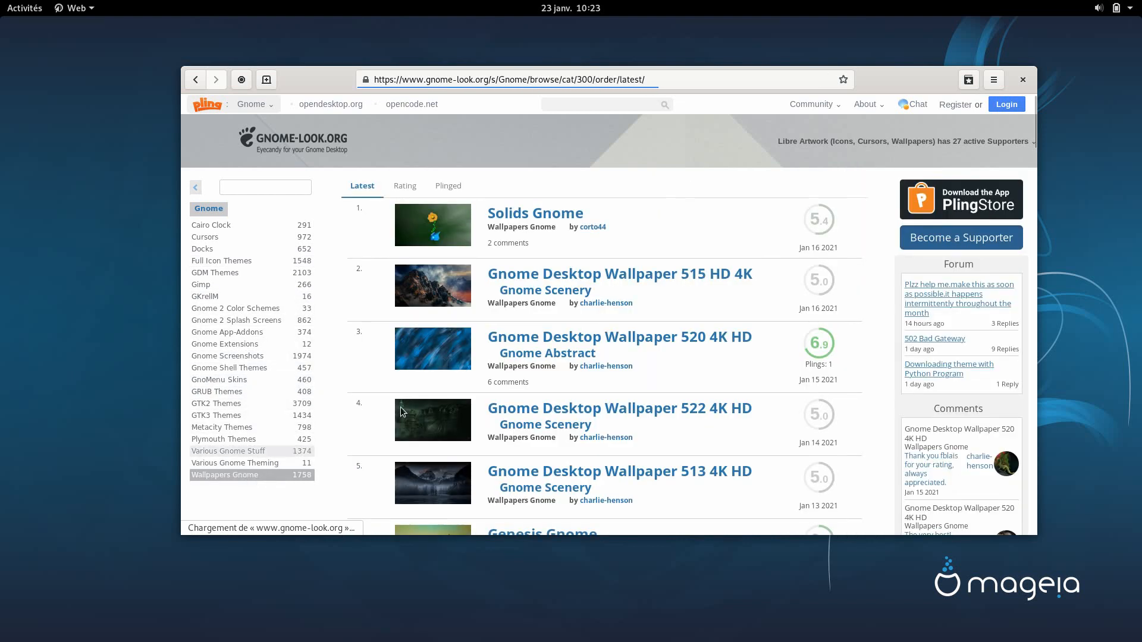
pyautogui.click(407, 186)
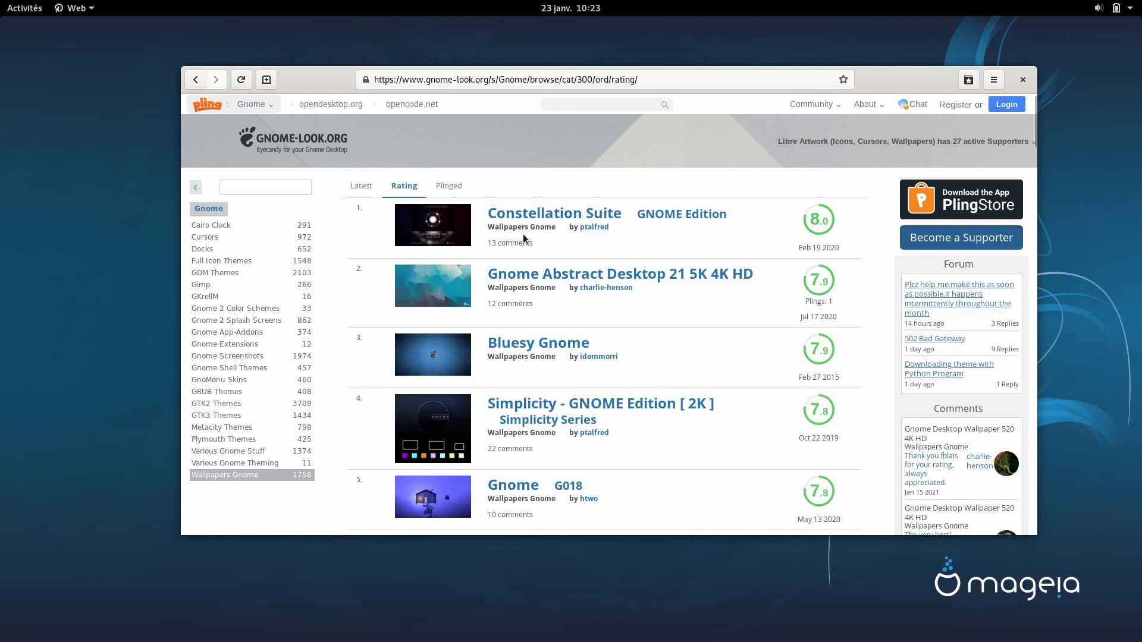
pyautogui.click(566, 277)
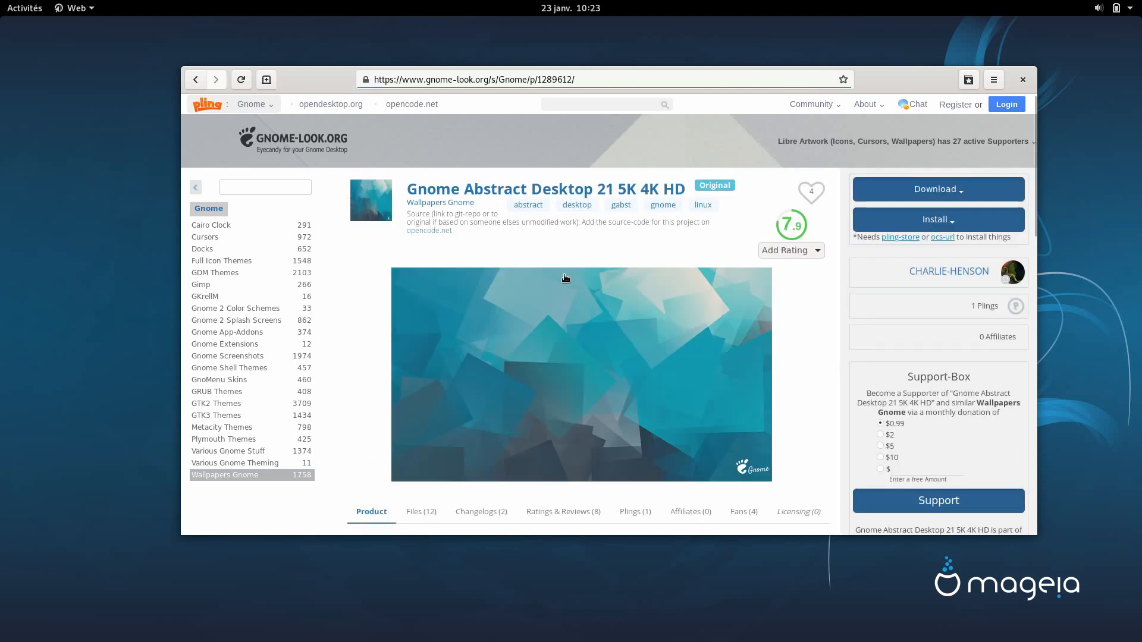
# Show the downloadable files of the Gnome Abstract Desktop 21 wallpaper, and close the Web browser window.
pyautogui.scroll(-3, 565, 278)
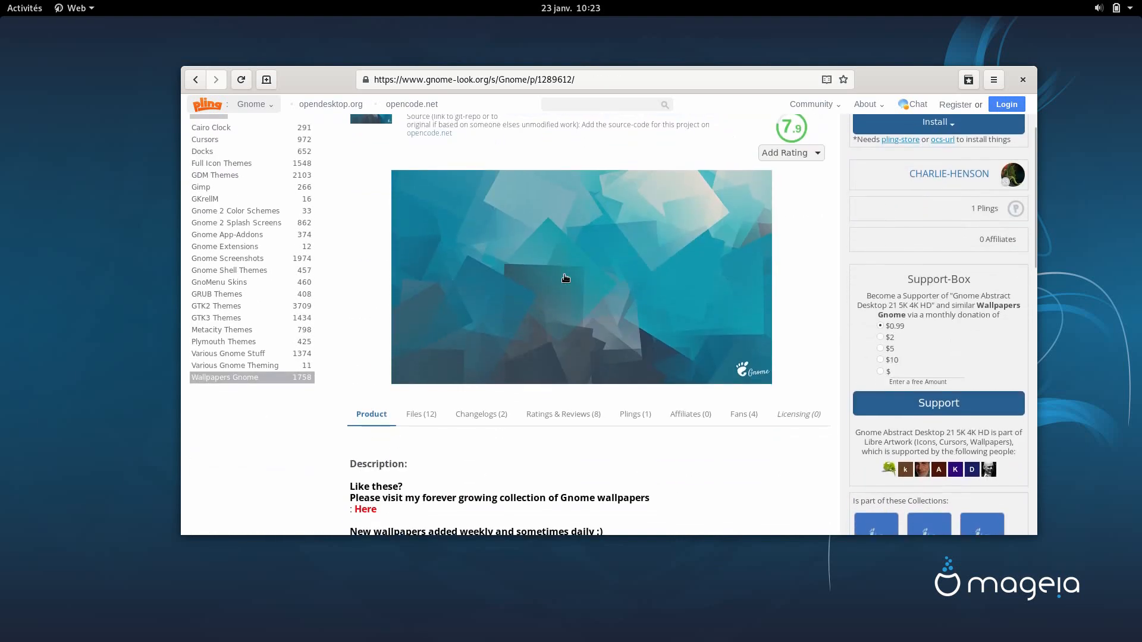
pyautogui.click(419, 417)
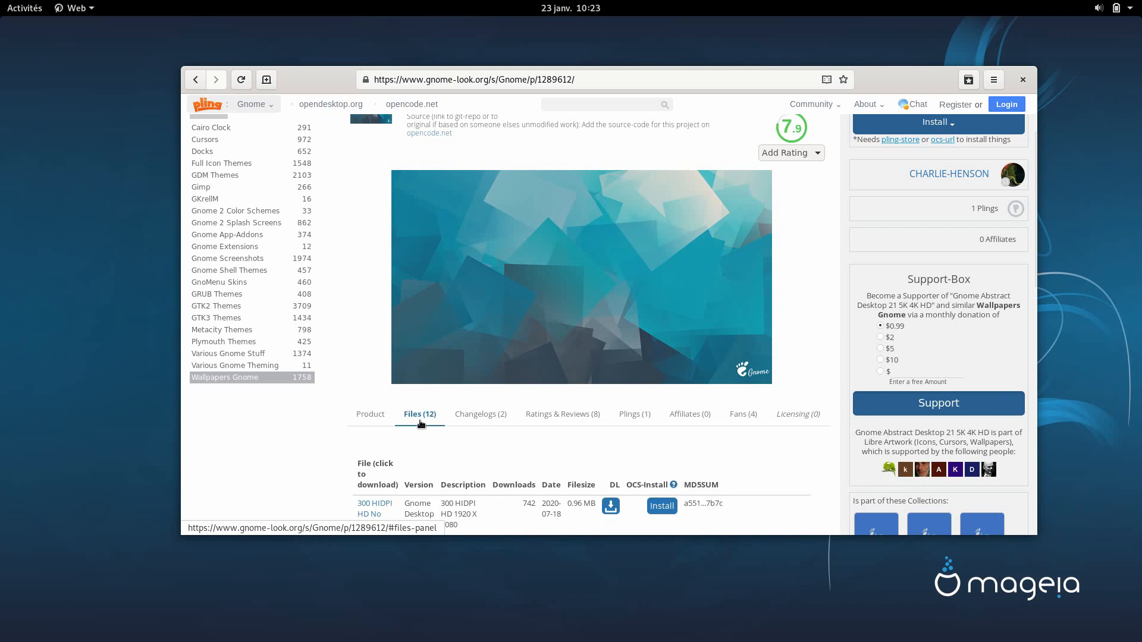
pyautogui.scroll(3, 419, 423)
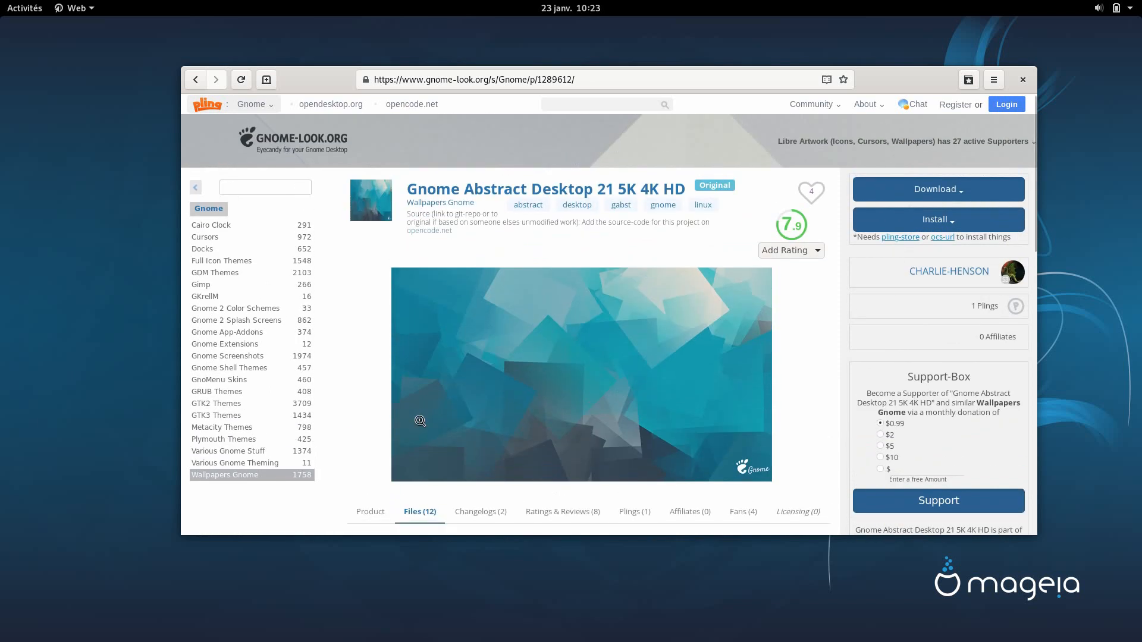
pyautogui.click(1025, 87)
# Launch the Fichiers file manager and open the Téléchargements folder.
pyautogui.click(13, 3)
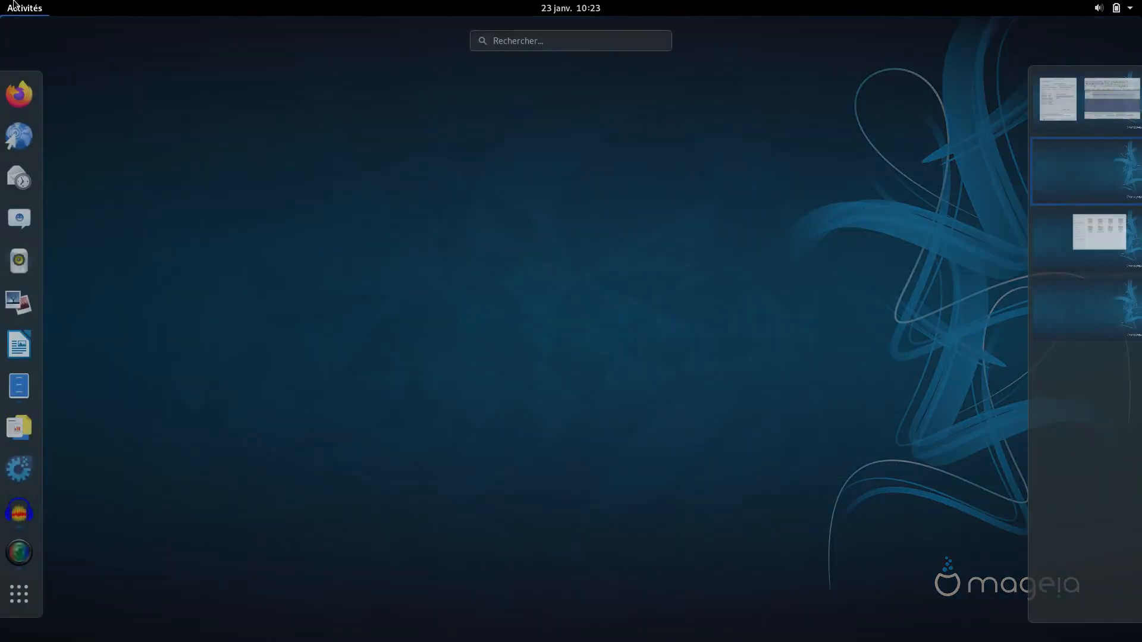
pyautogui.click(18, 384)
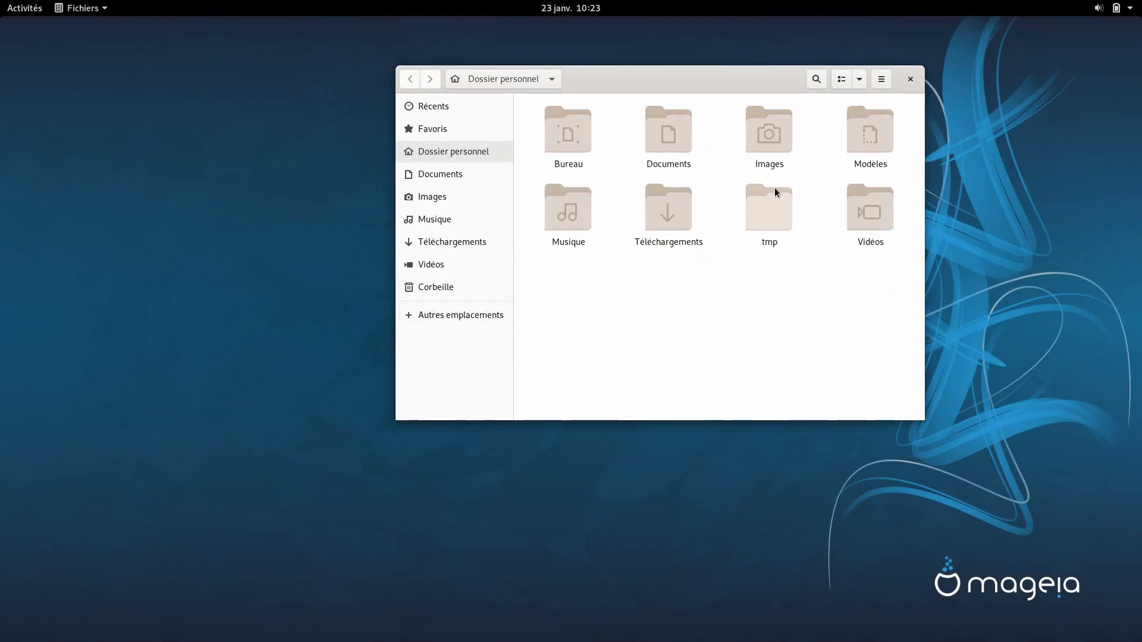
pyautogui.doubleClick(660, 202)
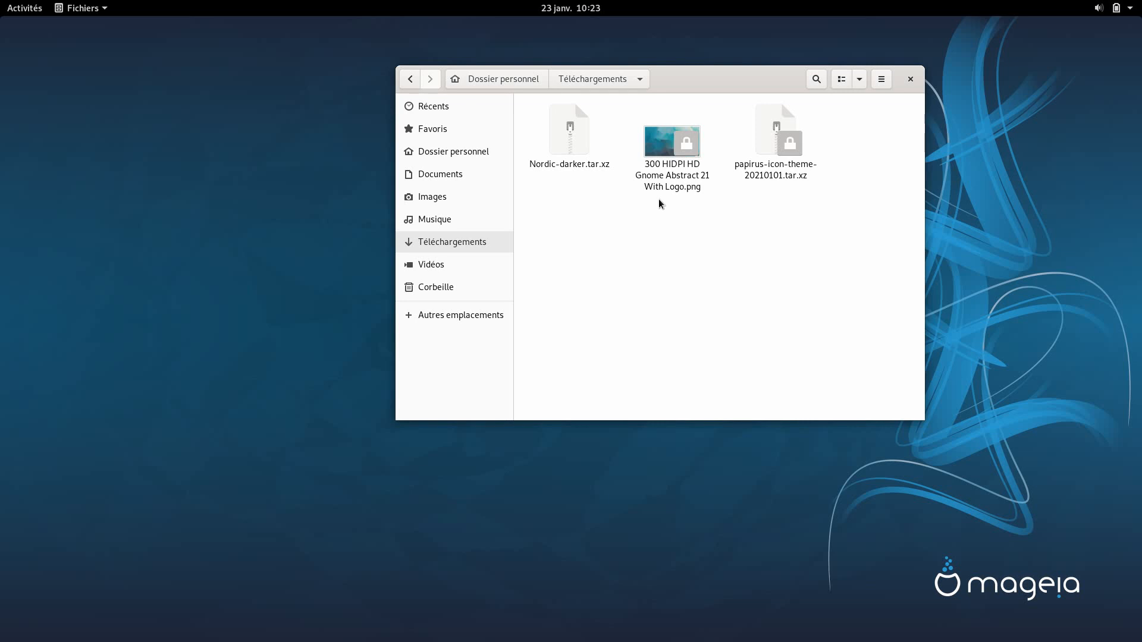
# Return to Dossier personnel, display its hidden files and folders, and look through them.
pyautogui.click(499, 87)
pyautogui.click(632, 293)
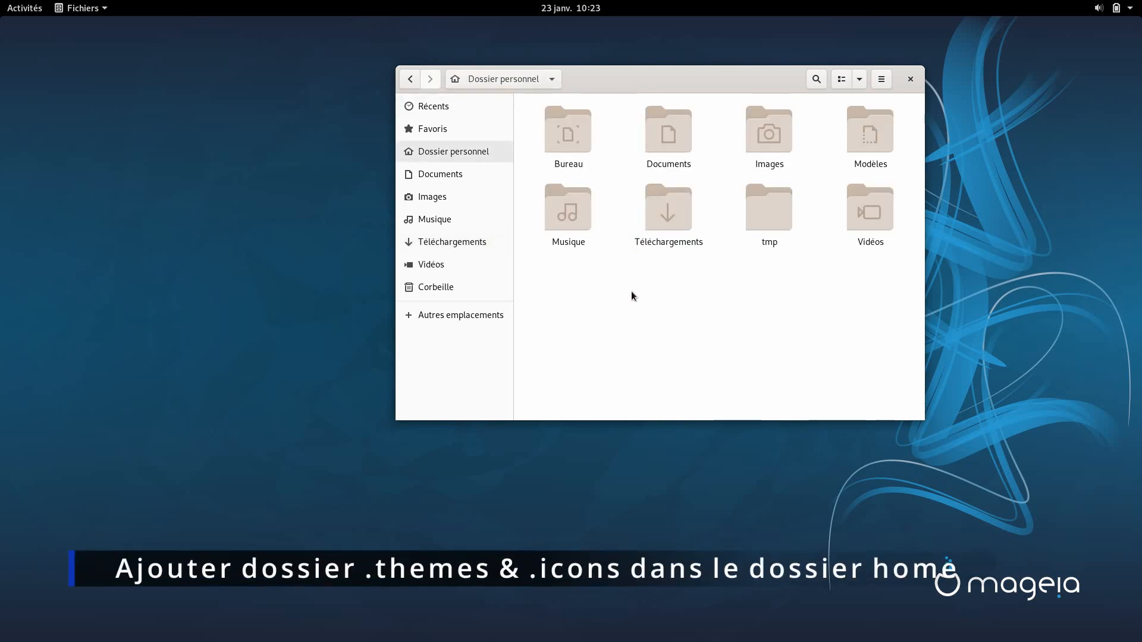
pyautogui.hotkey('ctrl', 'h')
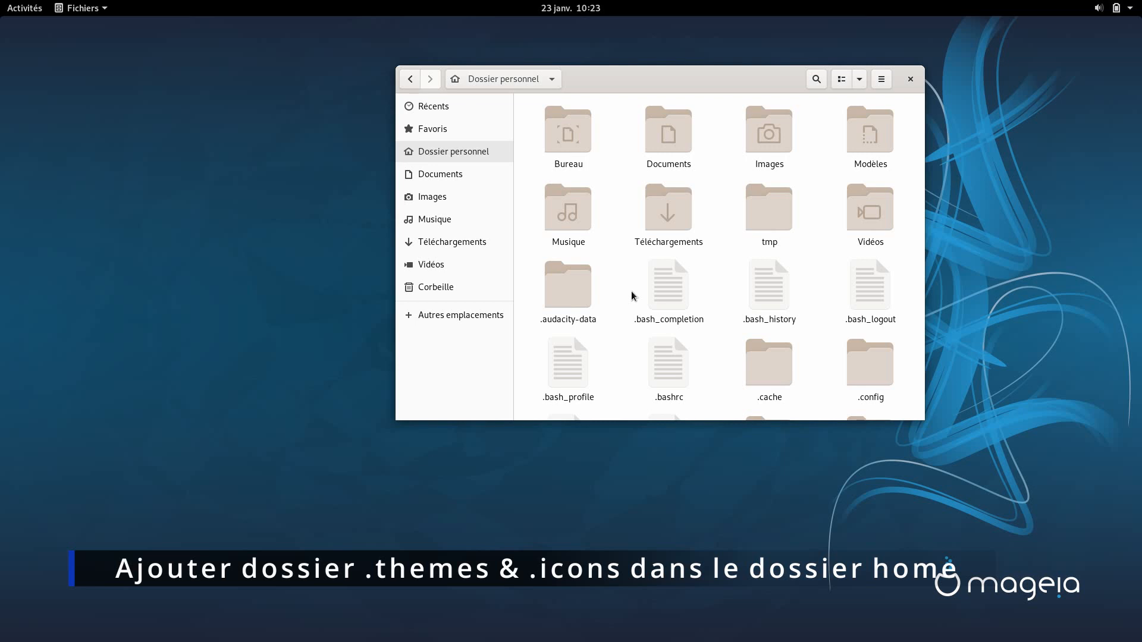
pyautogui.scroll(-5, 631, 294)
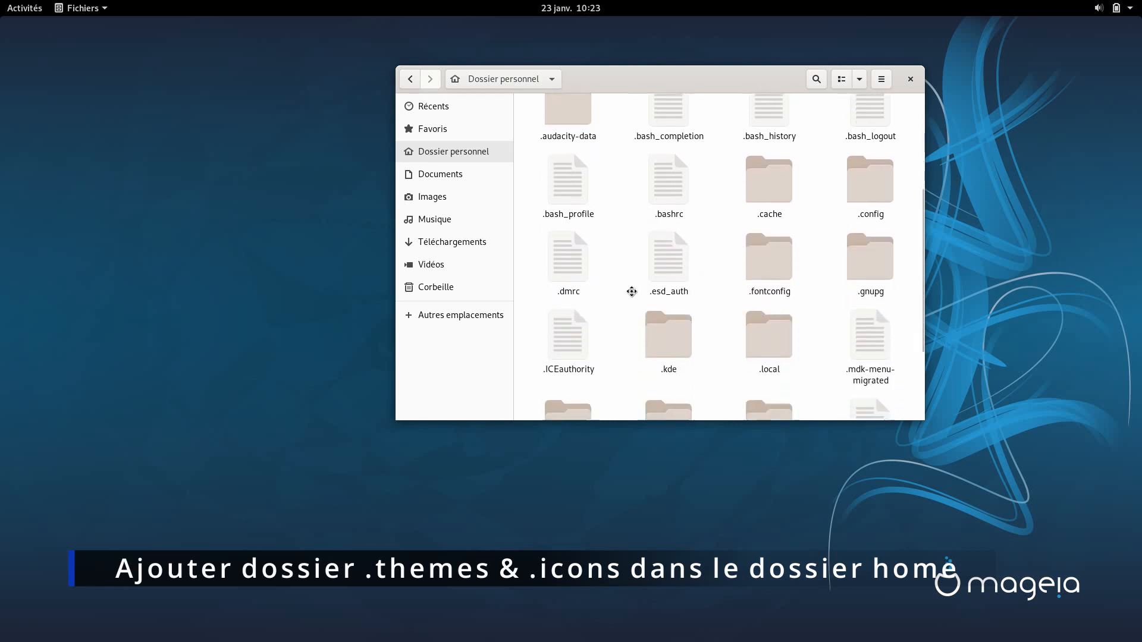
pyautogui.scroll(-3, 631, 292)
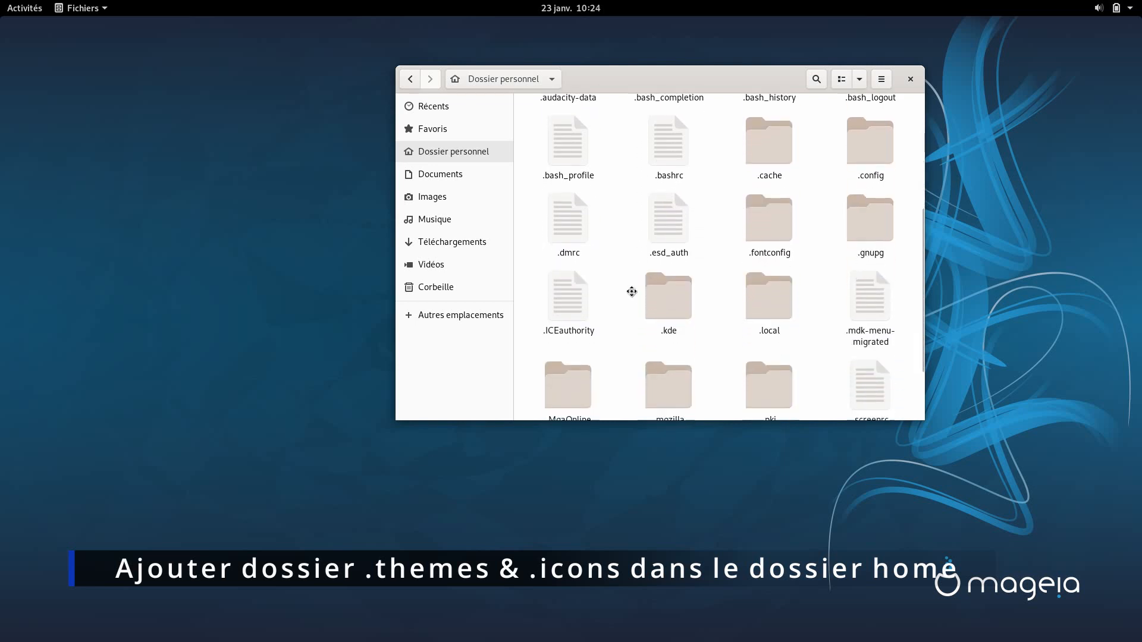
# Create a new folder named .themes in Dossier personnel.
pyautogui.scroll(7, 632, 295)
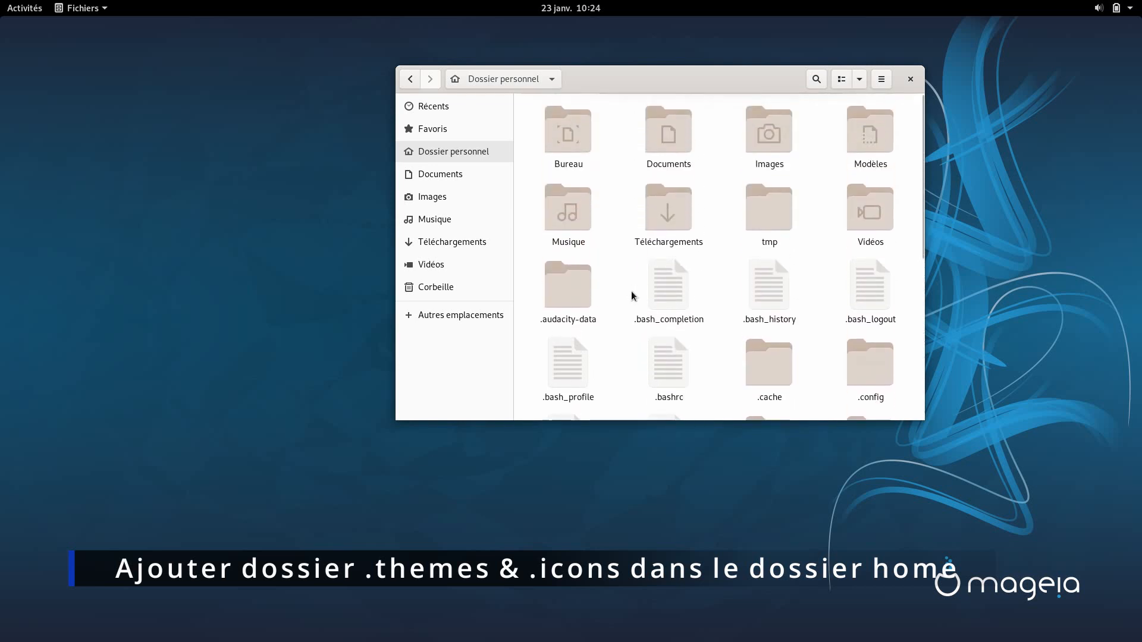
pyautogui.scroll(-8, 632, 293)
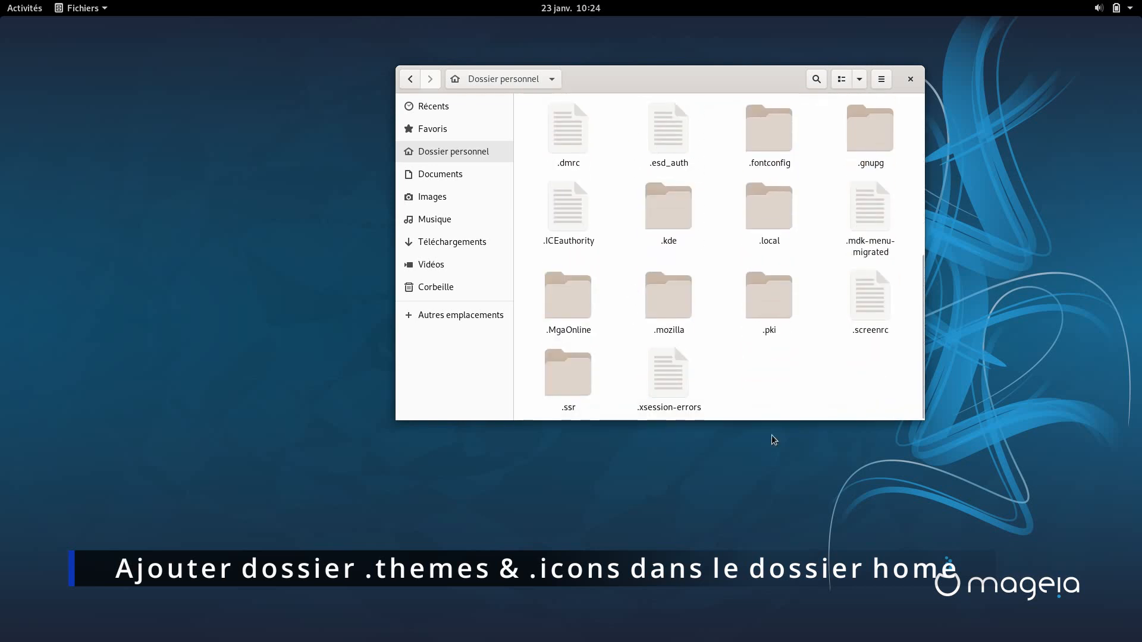
pyautogui.rightClick(789, 393)
pyautogui.click(806, 401)
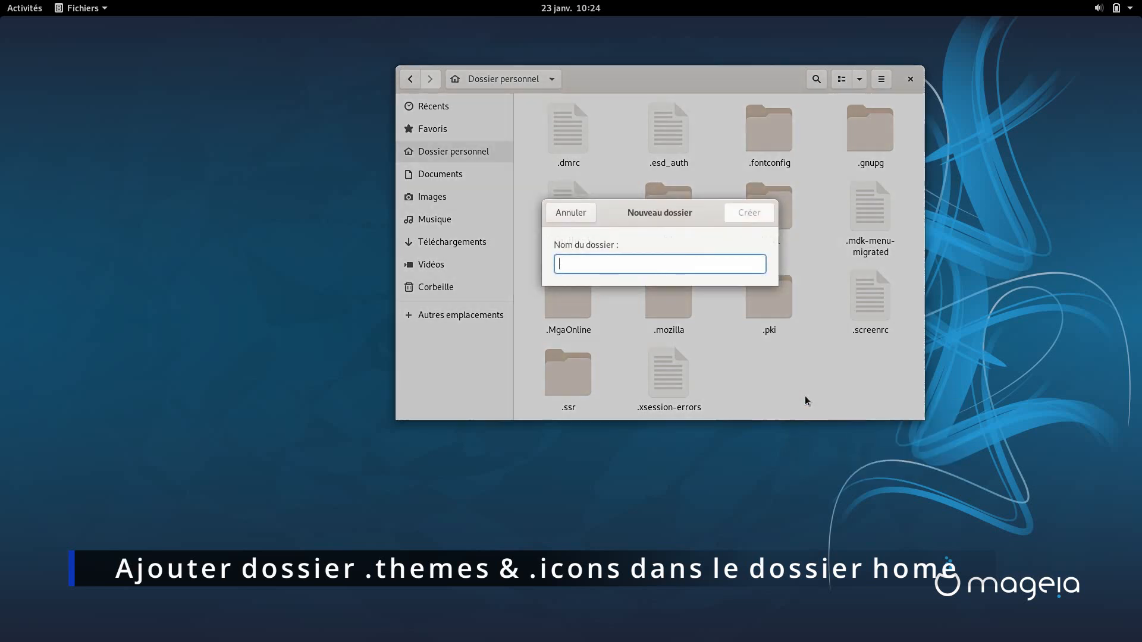
pyautogui.write('.themes')
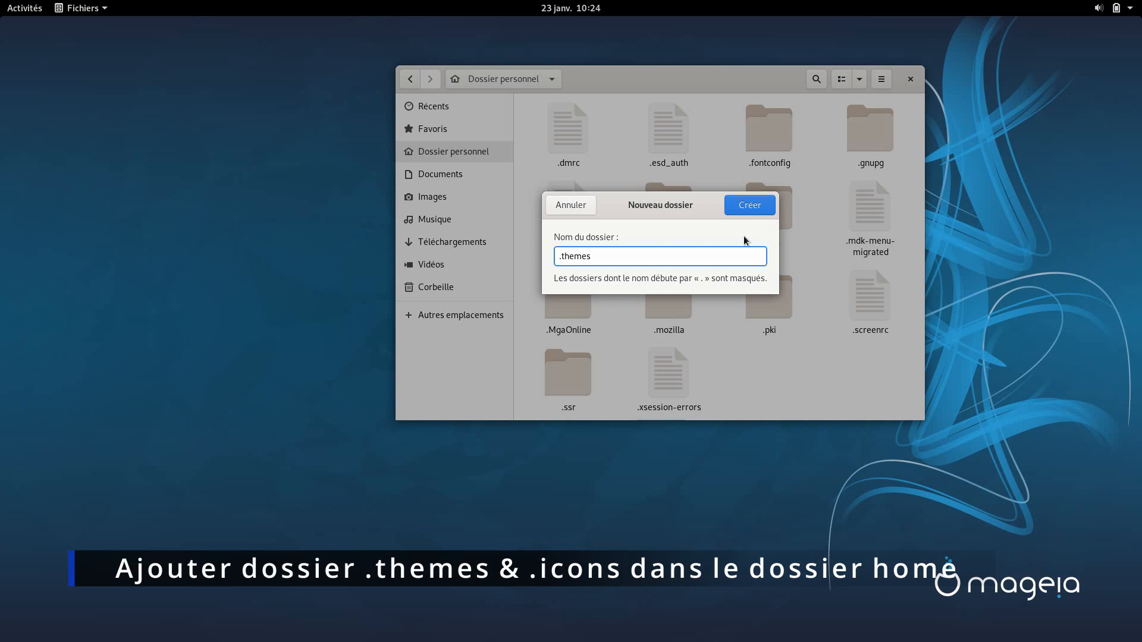
pyautogui.click(741, 209)
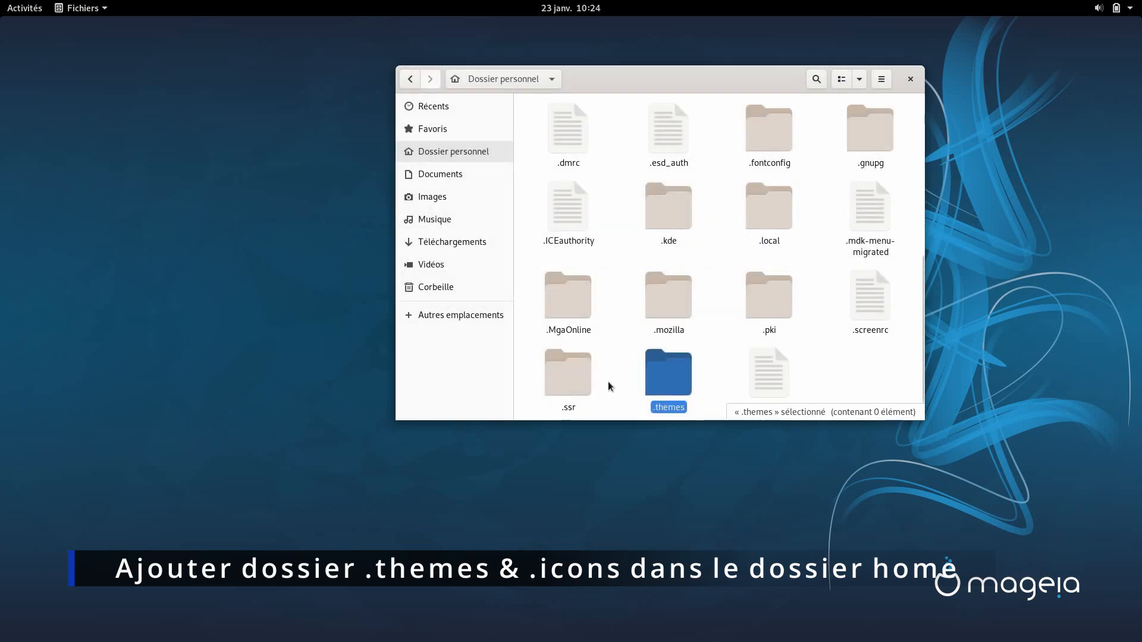
# Copy Nordic-darker.tar.xz from Téléchargements into the .themes folder in Dossier personnel.
pyautogui.scroll(5, 657, 373)
pyautogui.click(655, 227)
pyautogui.doubleClick(655, 227)
pyautogui.click(569, 150)
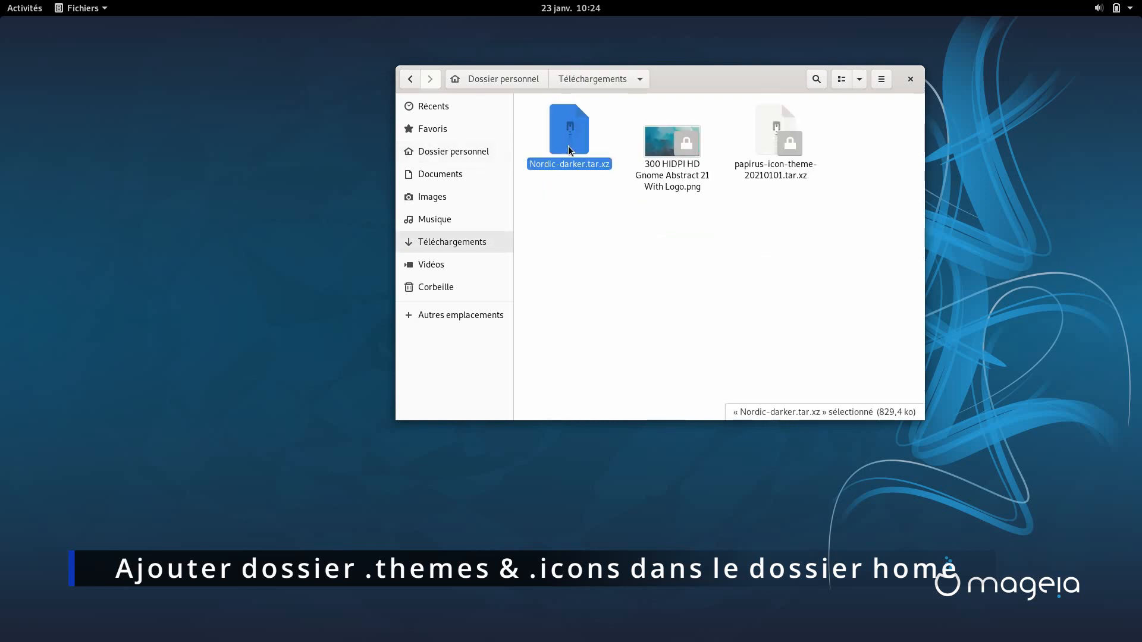
pyautogui.click(523, 80)
pyautogui.scroll(-5, 598, 204)
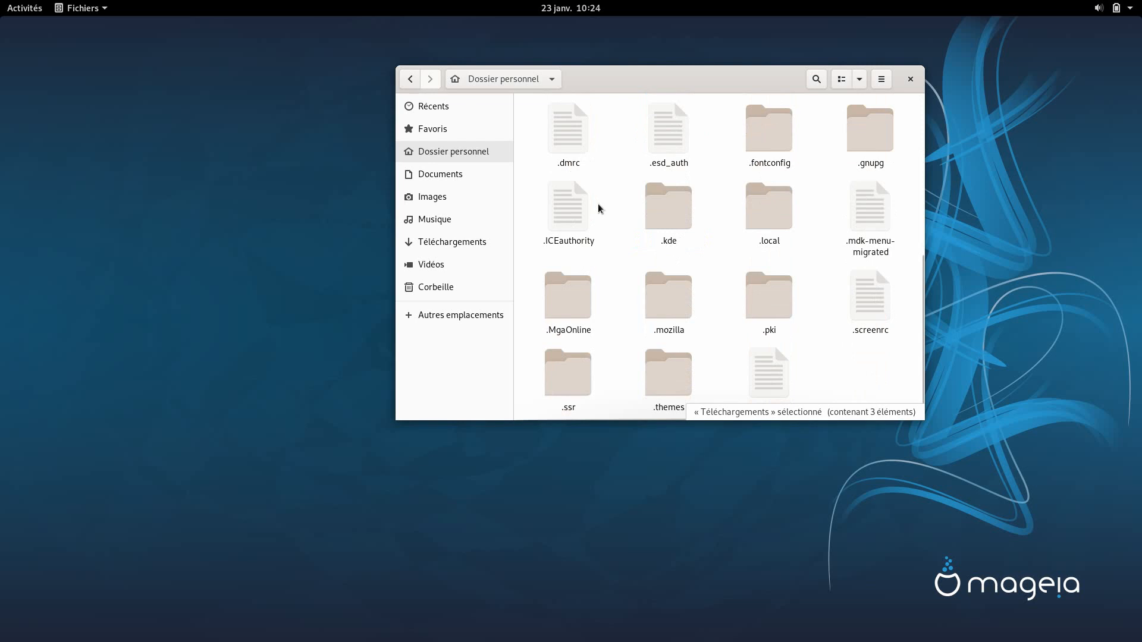
pyautogui.doubleClick(676, 364)
pyautogui.hotkey('ctrl', 'v')
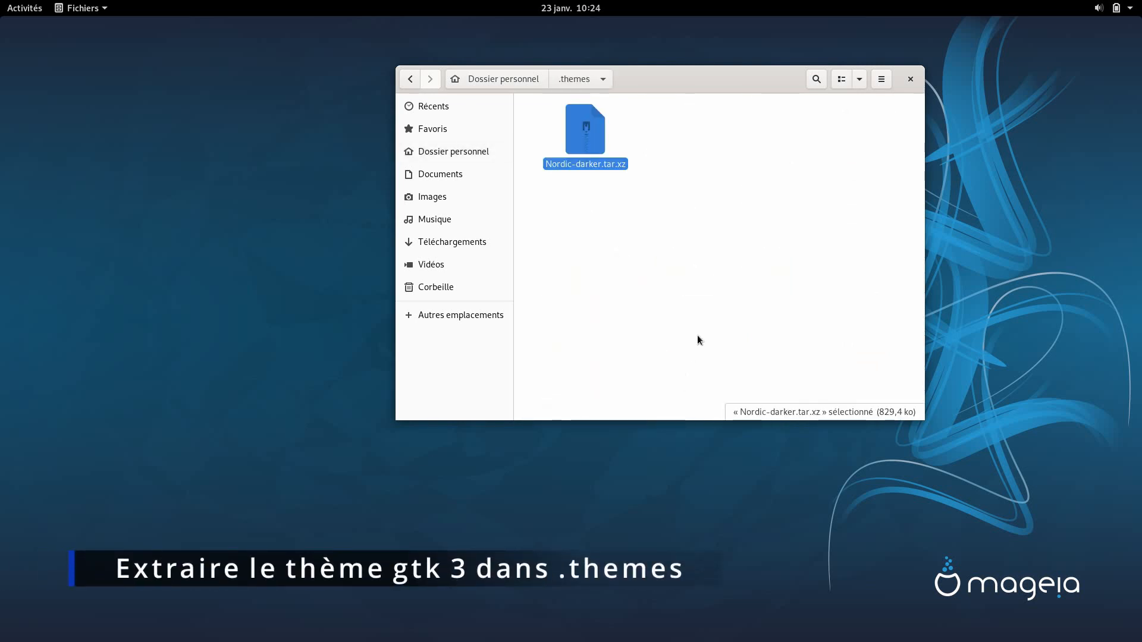
# Extract Nordic-darker.tar.xz inside the .themes folder and delete the archive copy there.
pyautogui.rightClick(585, 165)
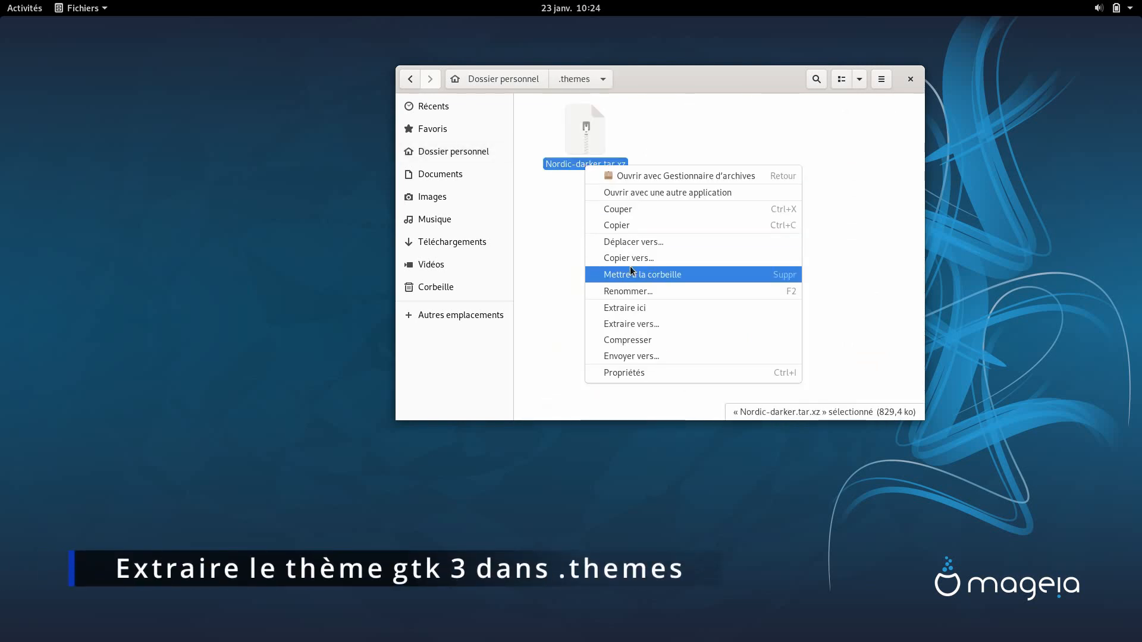
pyautogui.click(654, 304)
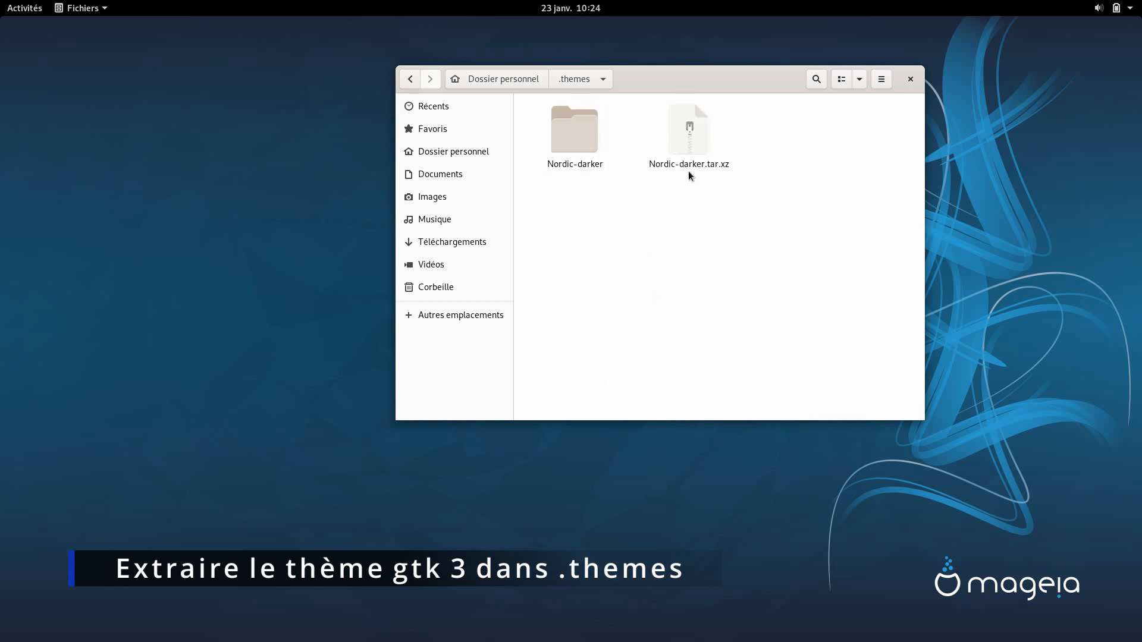
pyautogui.moveTo(673, 215); pyautogui.dragTo(713, 132)
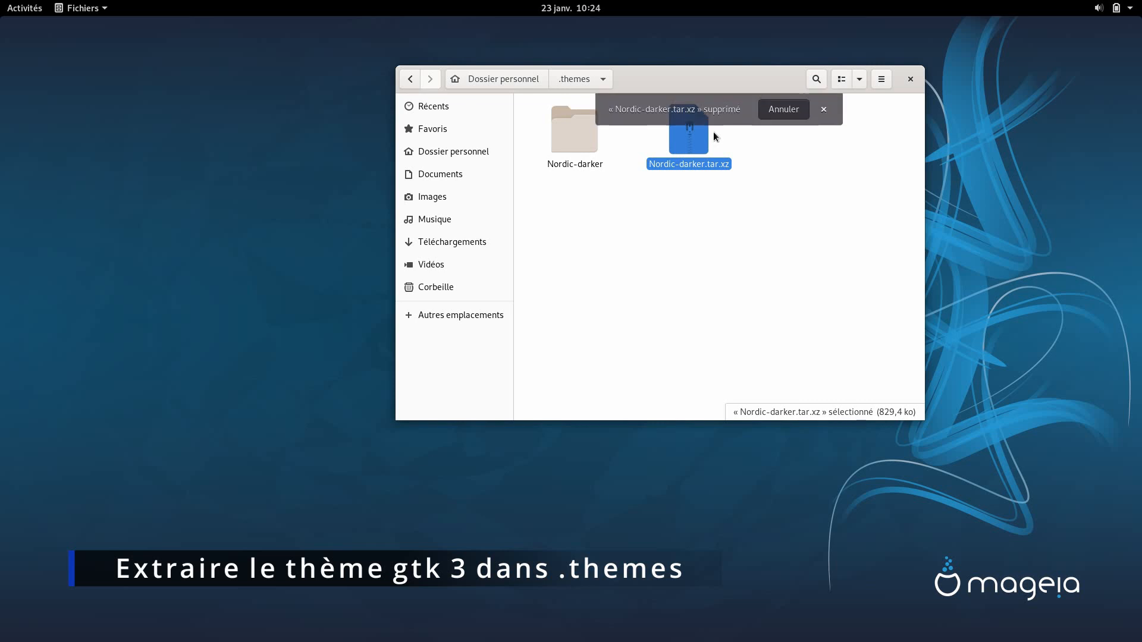
pyautogui.press('Delete')
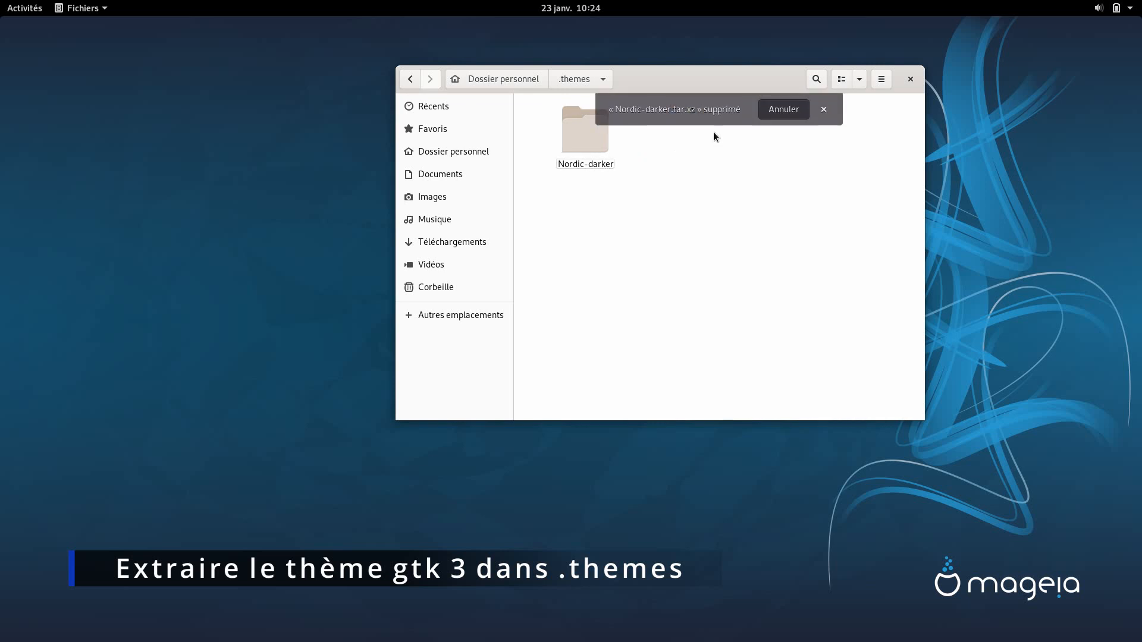
# Return to Dossier personnel and create a new folder named .icons.
pyautogui.click(508, 79)
pyautogui.click(820, 351)
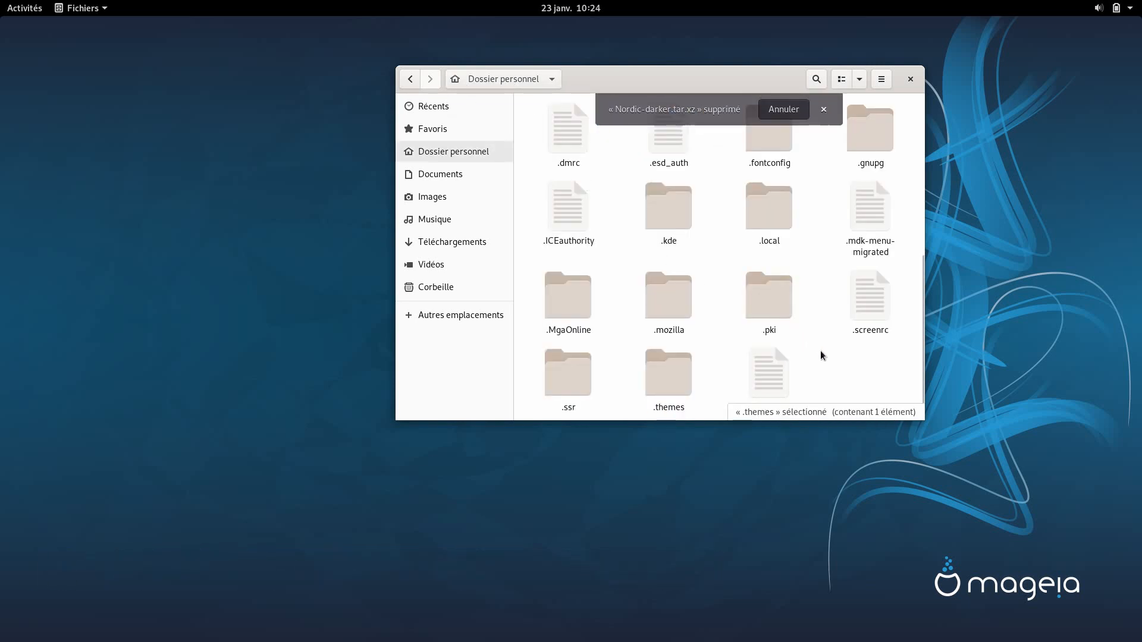
pyautogui.rightClick(855, 387)
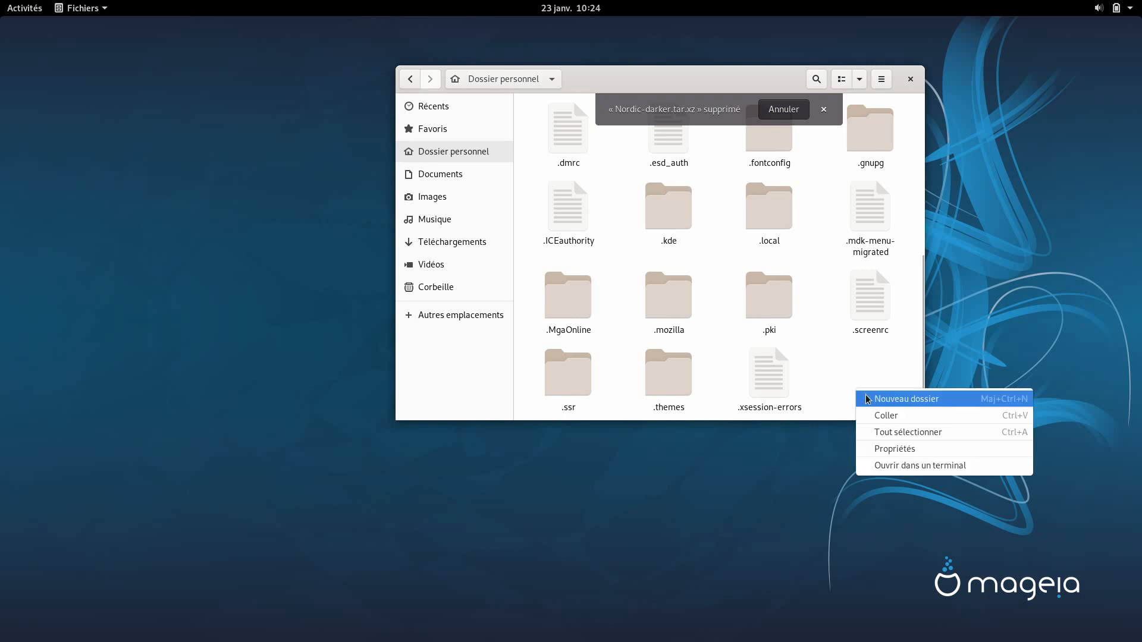
pyautogui.click(872, 401)
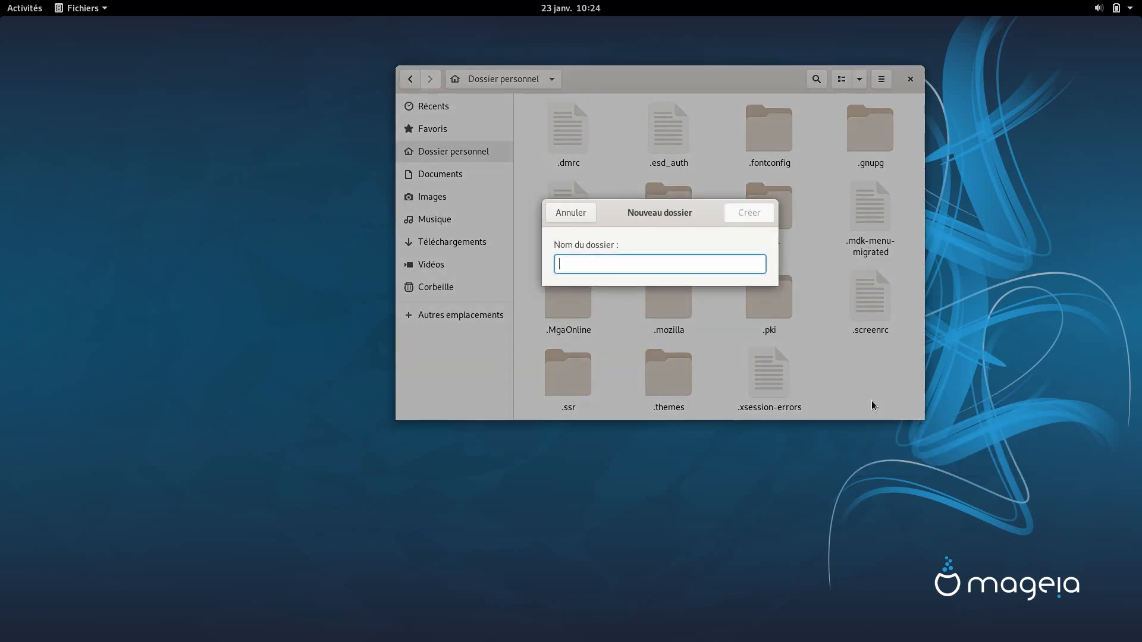
pyautogui.write('.icons')
pyautogui.press('Return')
# Copy papirus-icon-theme-20210101.tar.xz from Téléchargements into the .icons folder in Dossier personnel.
pyautogui.scroll(10, 811, 307)
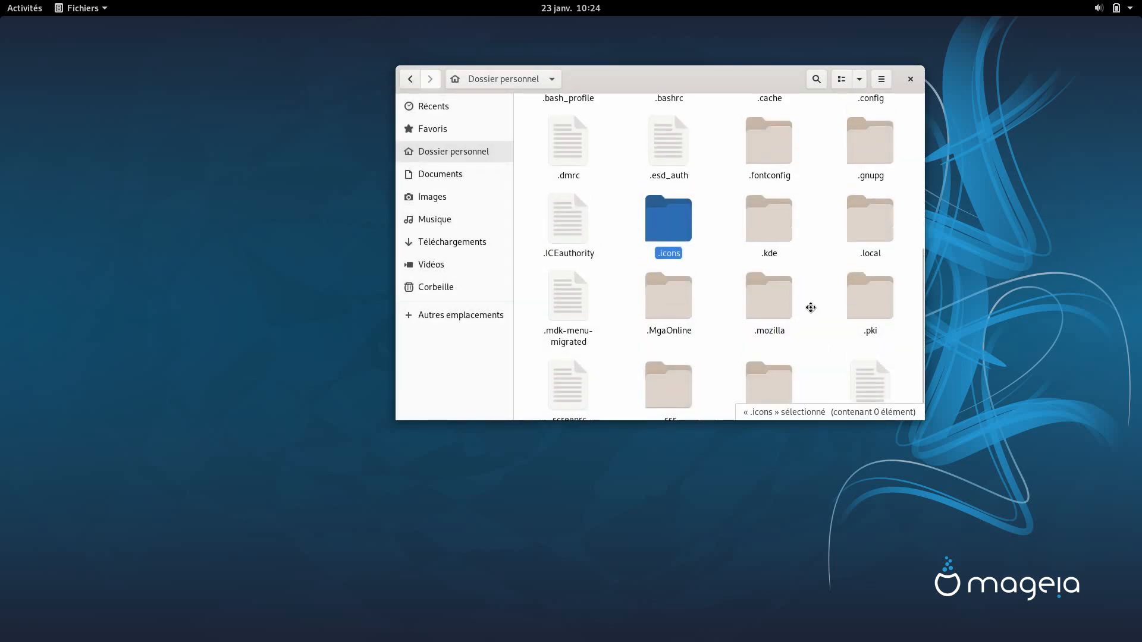
pyautogui.doubleClick(639, 219)
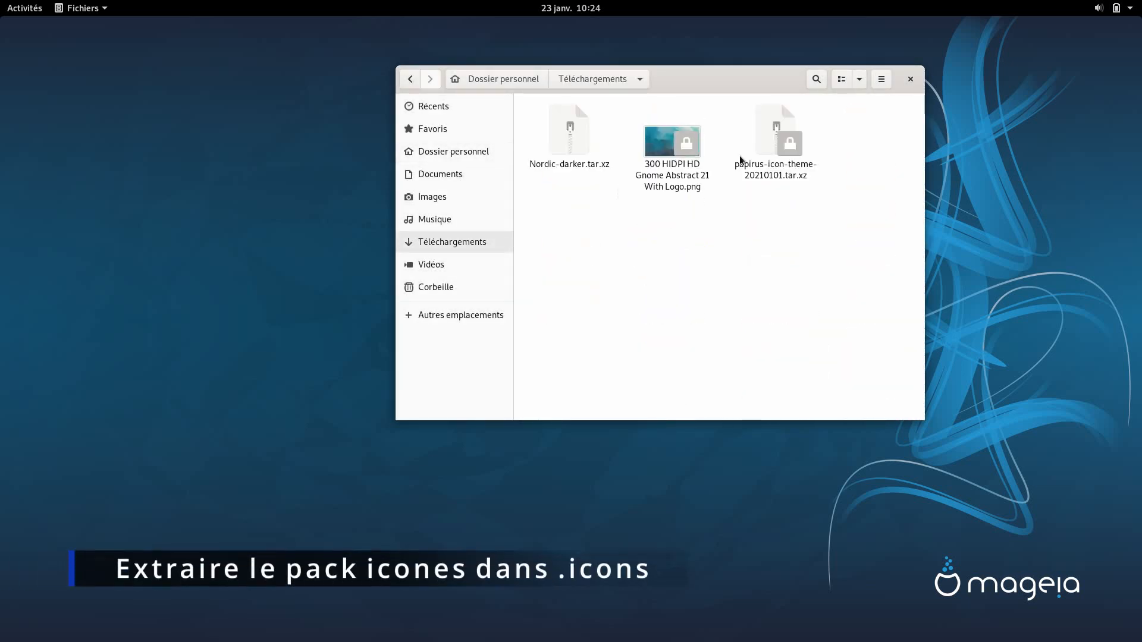
pyautogui.click(762, 160)
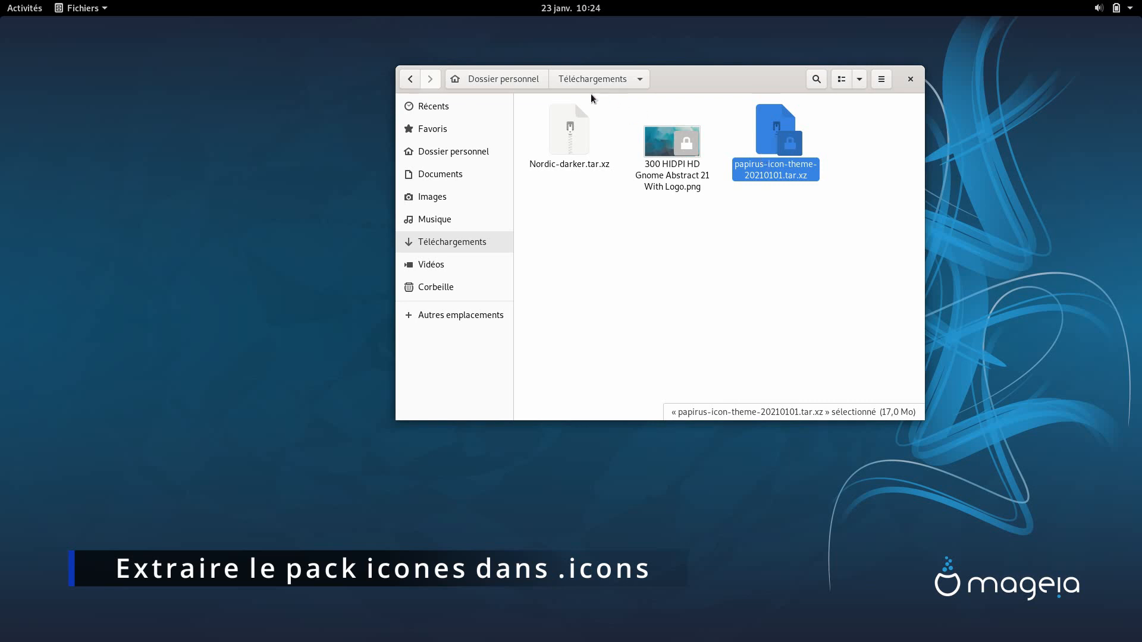
pyautogui.click(517, 83)
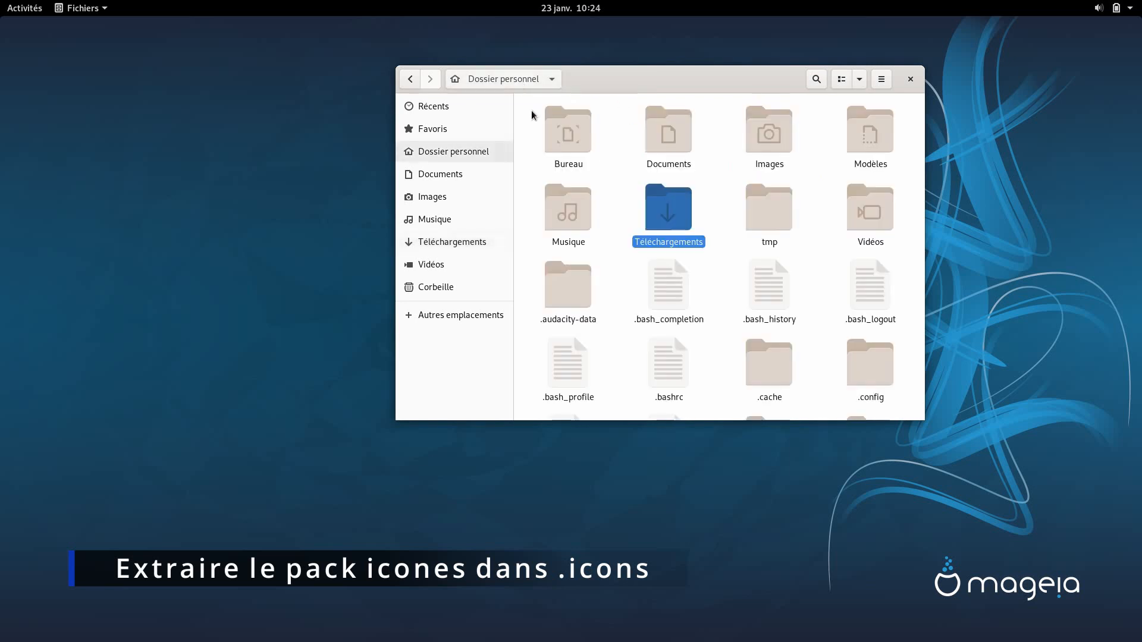
pyautogui.scroll(-5, 590, 287)
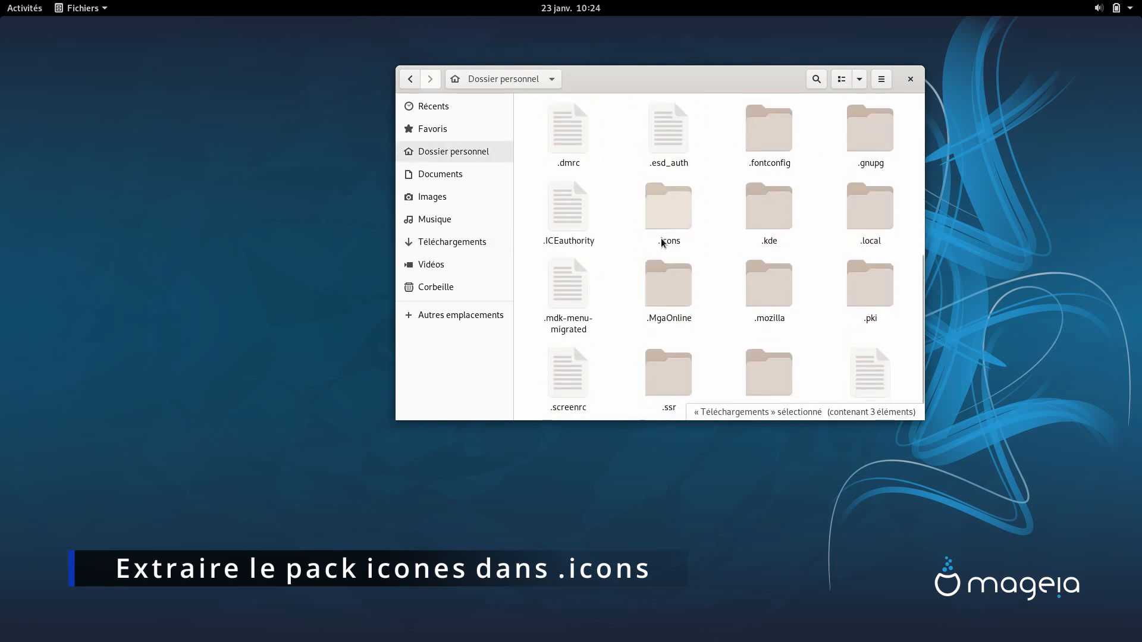
pyautogui.doubleClick(662, 238)
pyautogui.hotkey('ctrl', 'v')
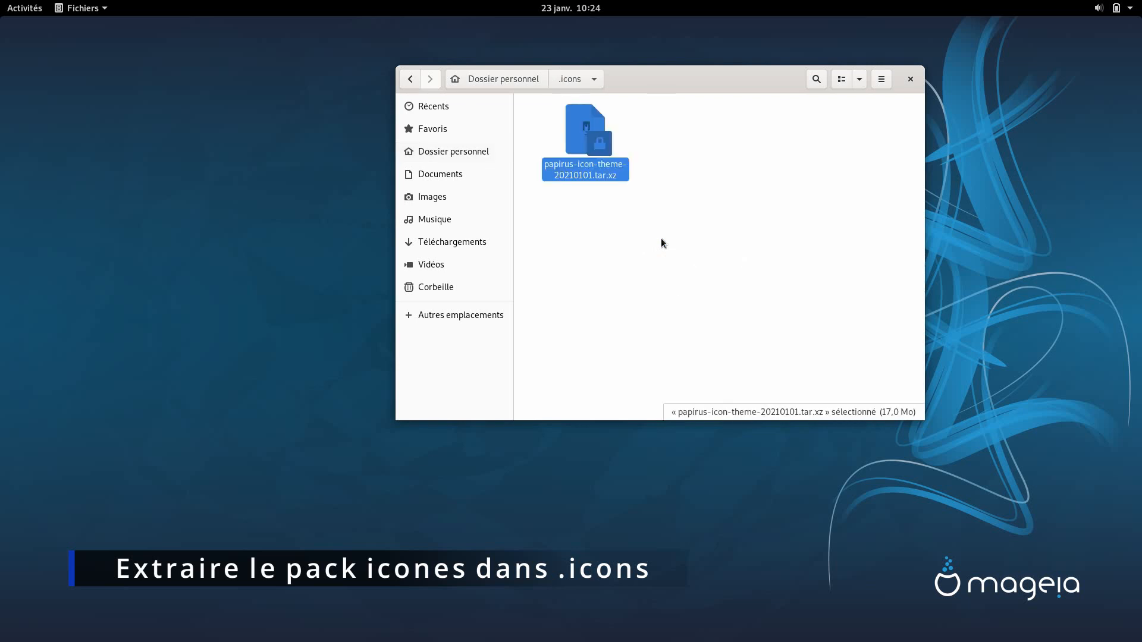
# Extract papirus-icon-theme-20210101.tar.xz inside the .icons folder and delete the archive copy there.
pyautogui.rightClick(592, 178)
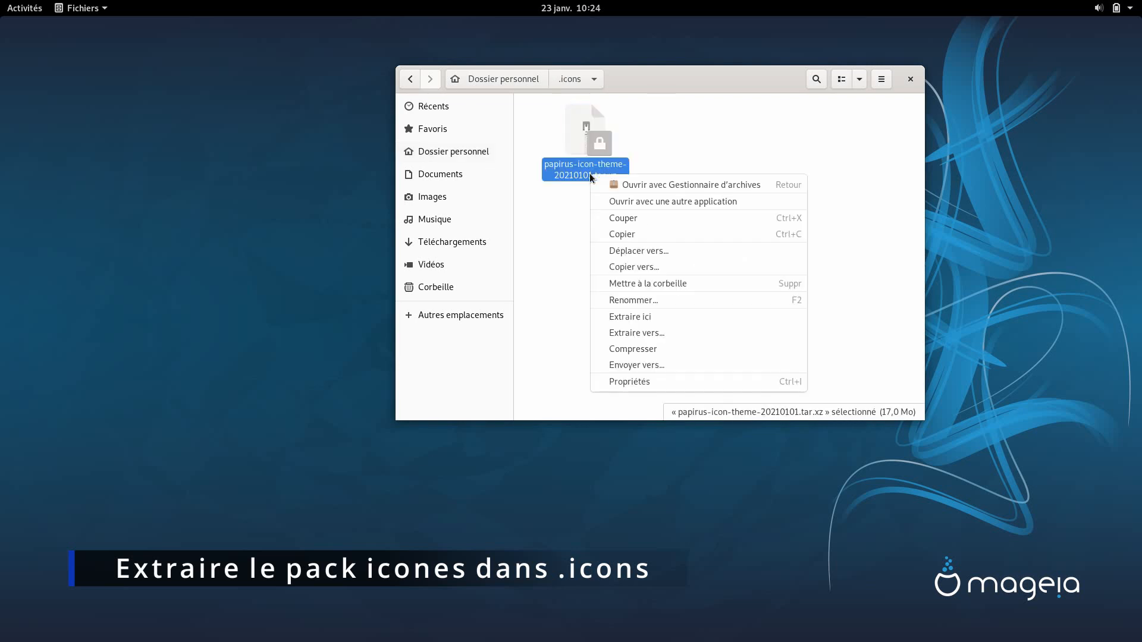
pyautogui.click(696, 318)
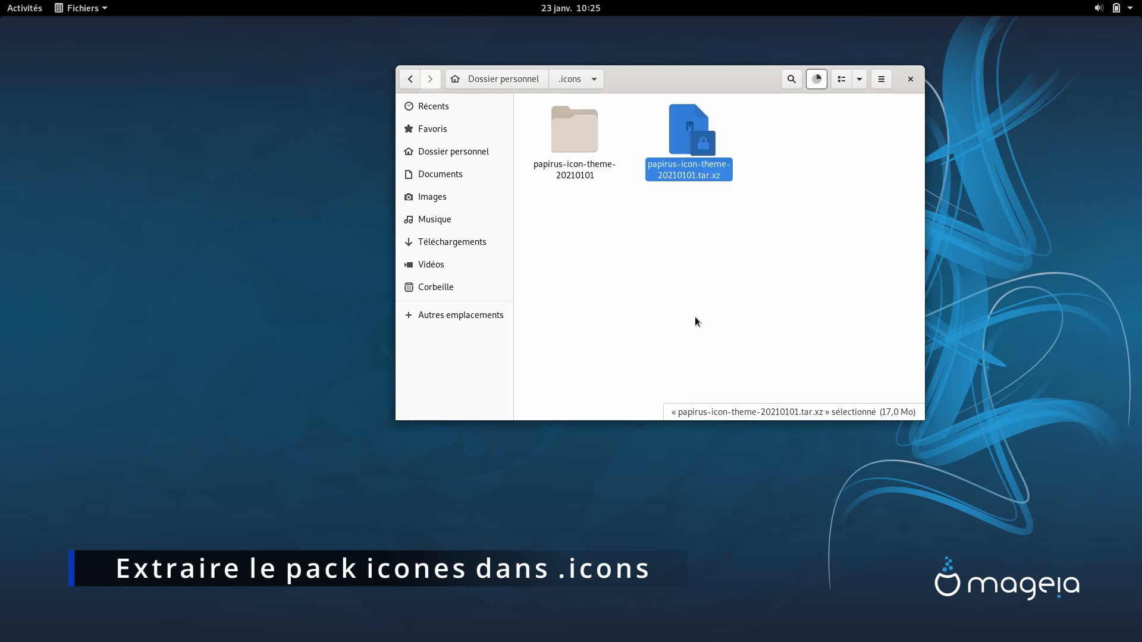
pyautogui.click(817, 84)
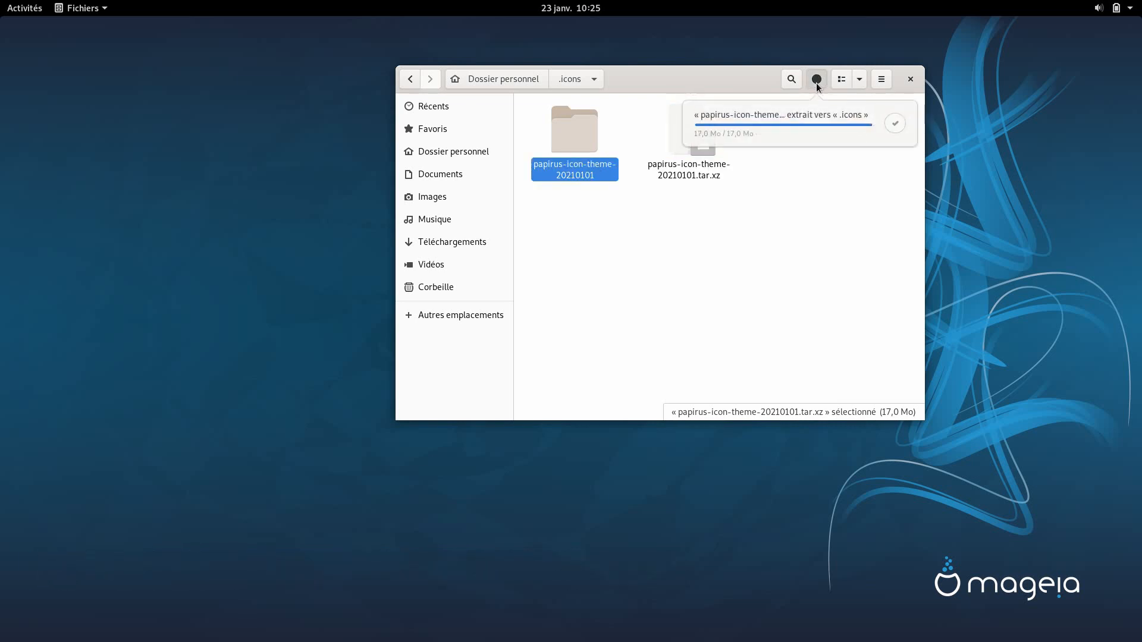
pyautogui.click(827, 173)
pyautogui.click(695, 148)
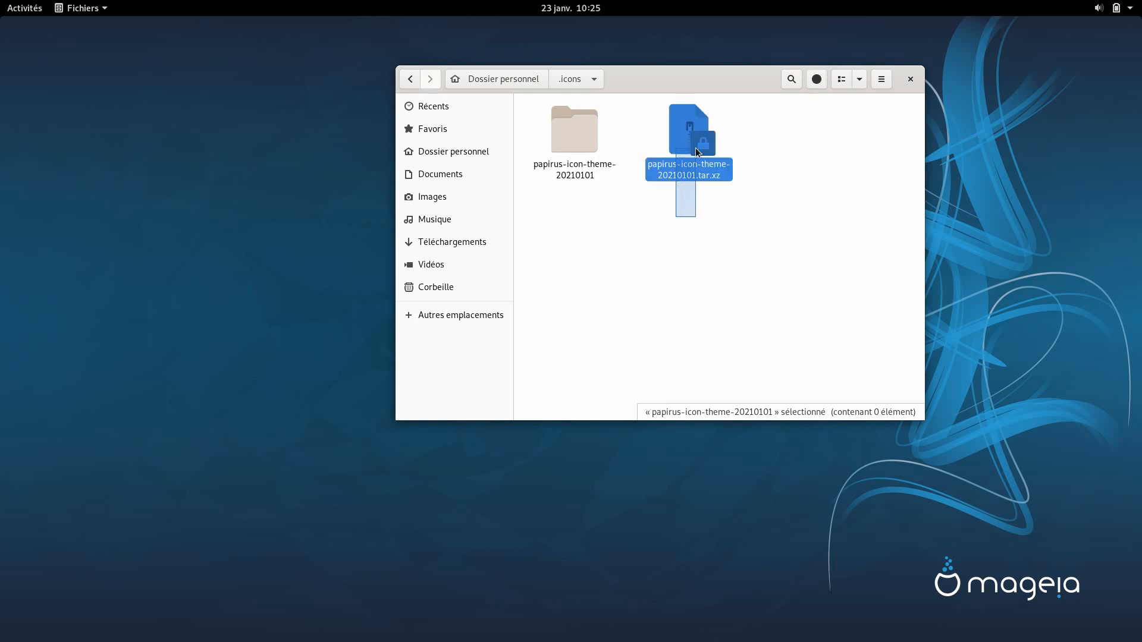
pyautogui.press('Delete')
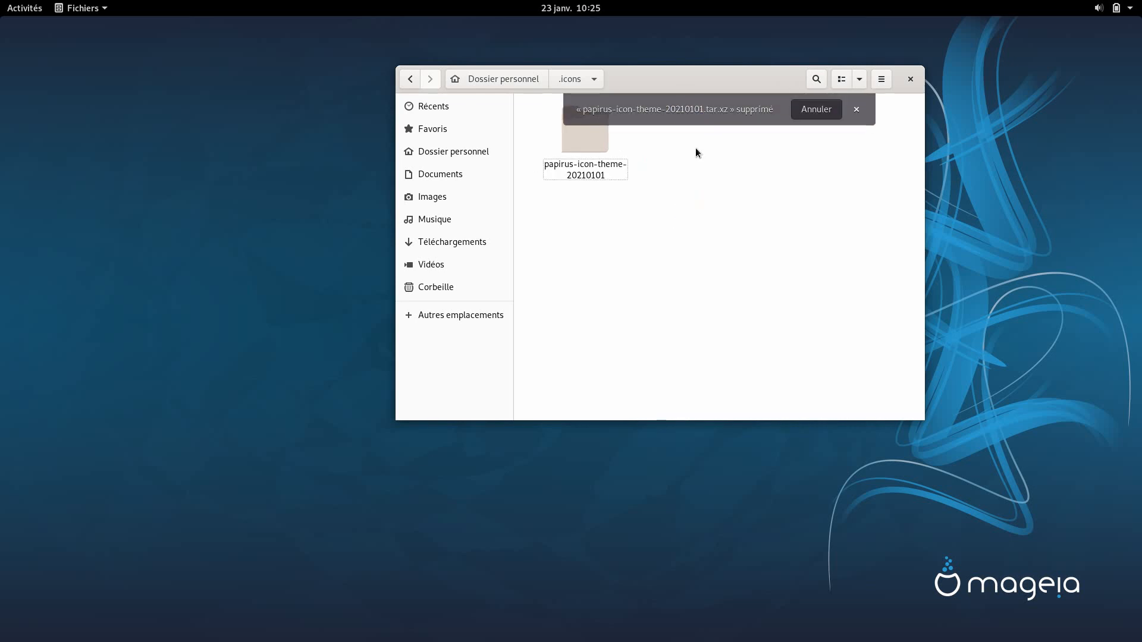
# Return to Dossier personnel and hide its hidden files and folders.
pyautogui.click(538, 78)
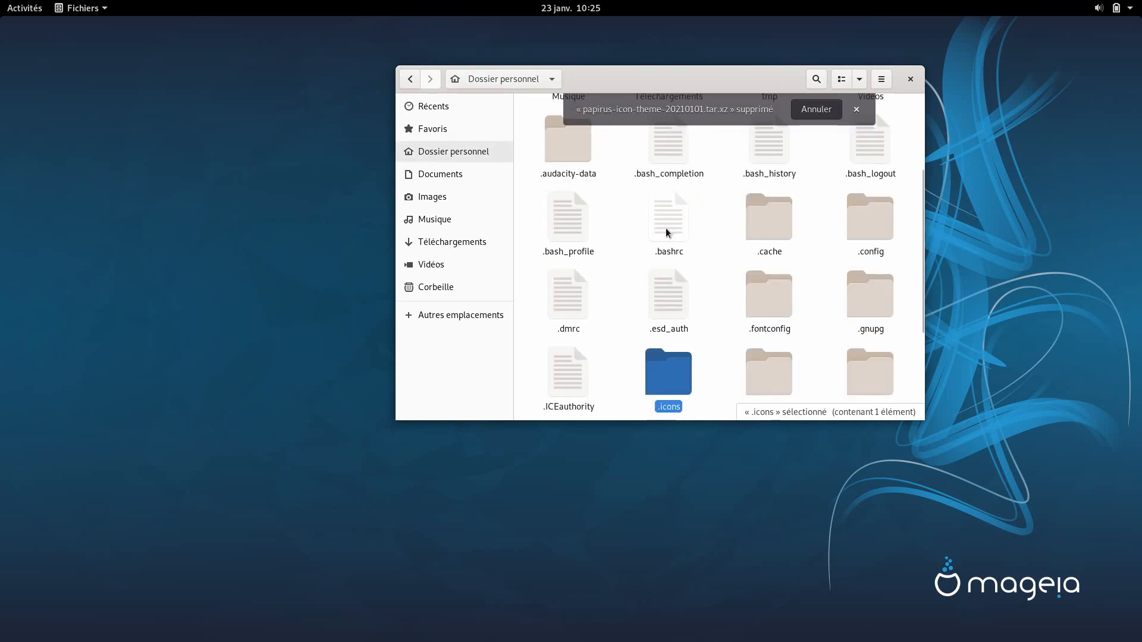
pyautogui.hotkey('ctrl', 'h')
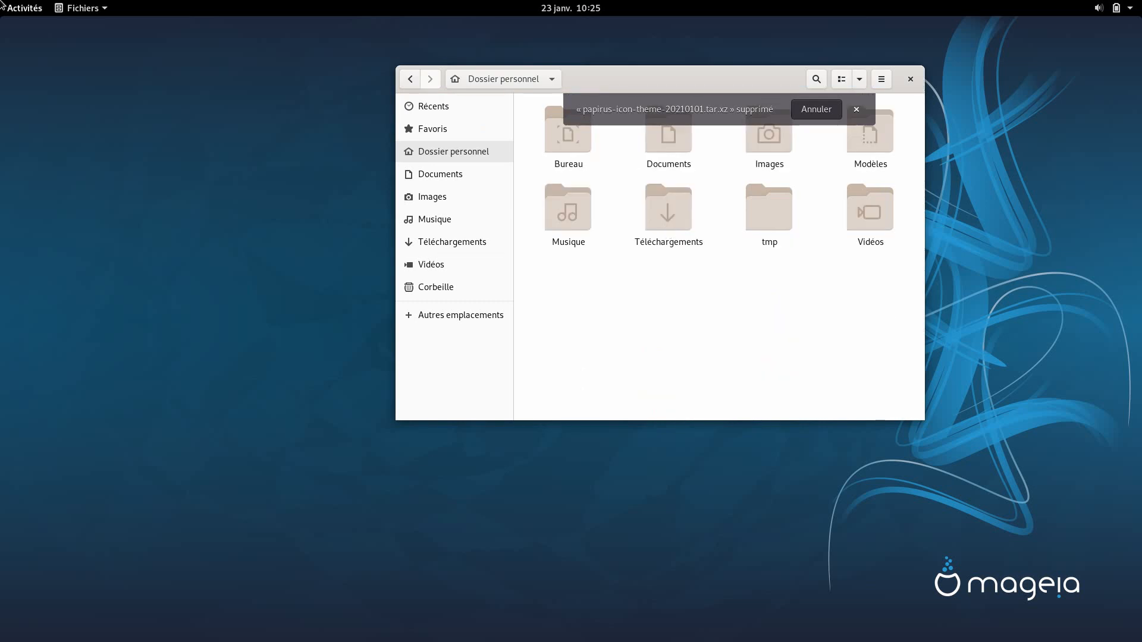
# Launch Ajustements, open its Apparence settings and set the Applications theme to Nordic-darker.
pyautogui.moveTo(3, 4)
pyautogui.write('ajuste')
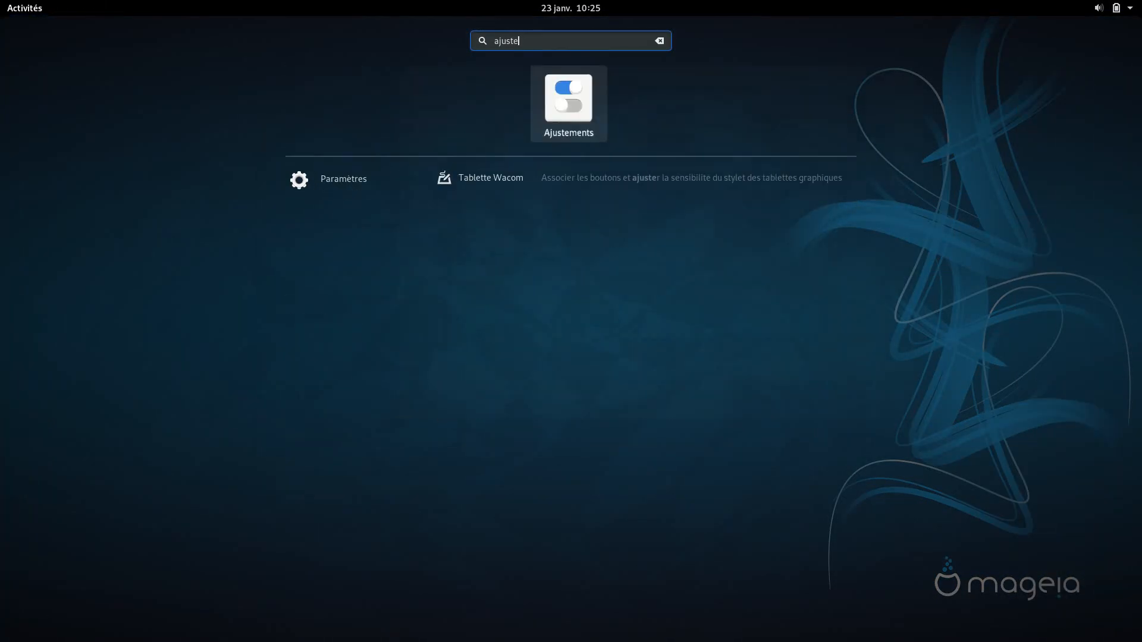
pyautogui.press('Return')
pyautogui.click(347, 198)
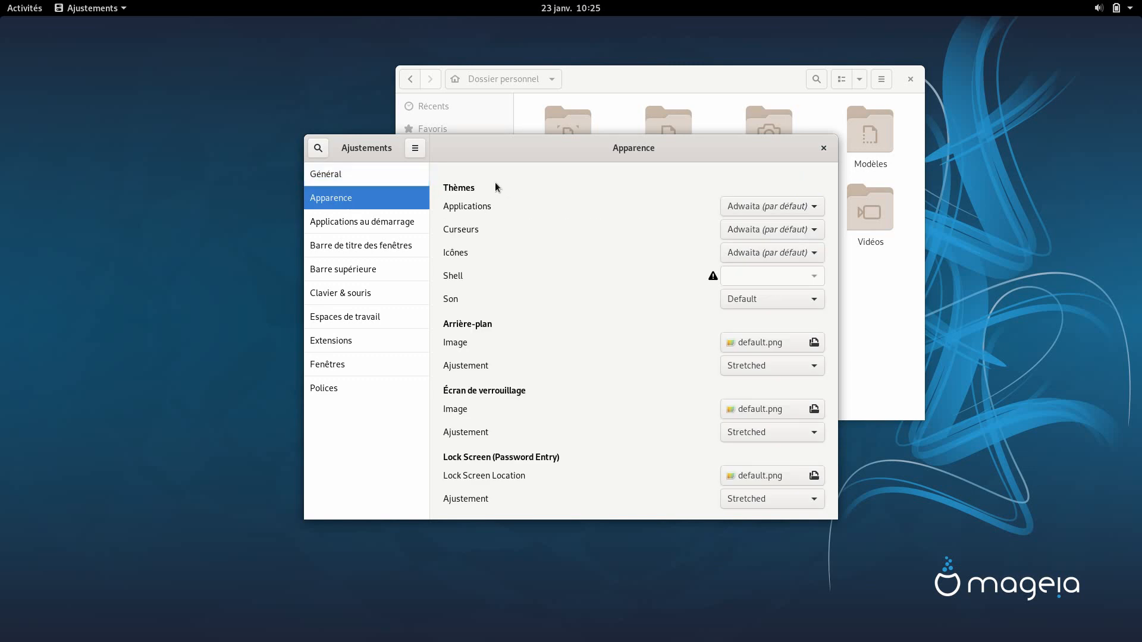
pyautogui.click(732, 213)
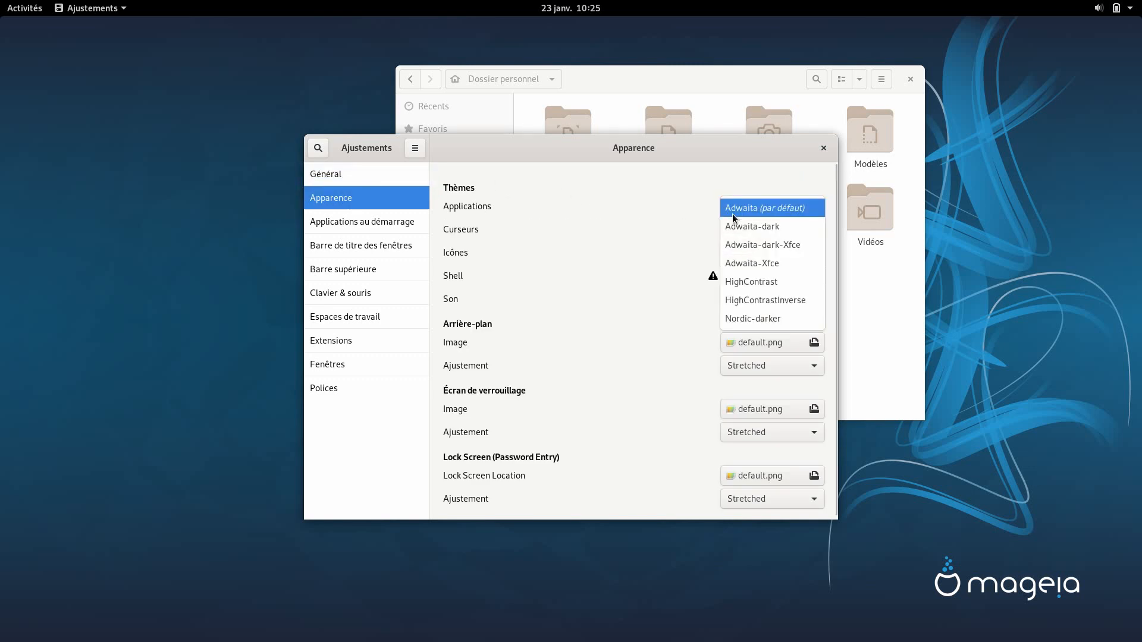
pyautogui.click(750, 320)
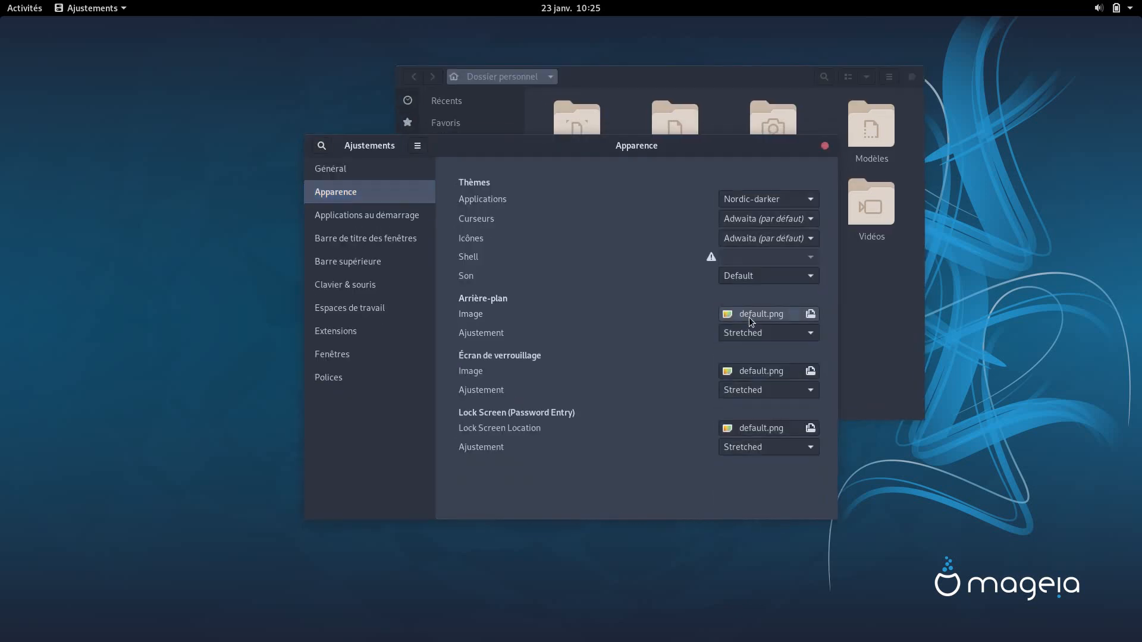
# Check which icon themes are available in the Apparence settings, leaving the selection as it is.
pyautogui.click(800, 238)
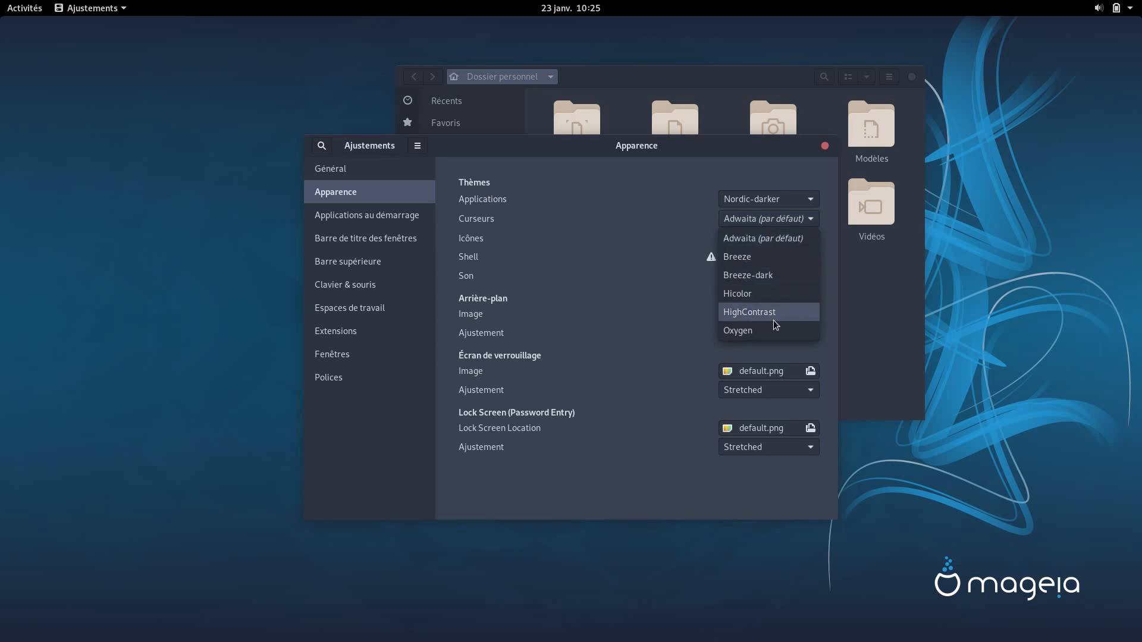
pyautogui.click(859, 296)
# Switch to the Fichiers window and display the hidden files and folders of Dossier personnel.
pyautogui.click(859, 296)
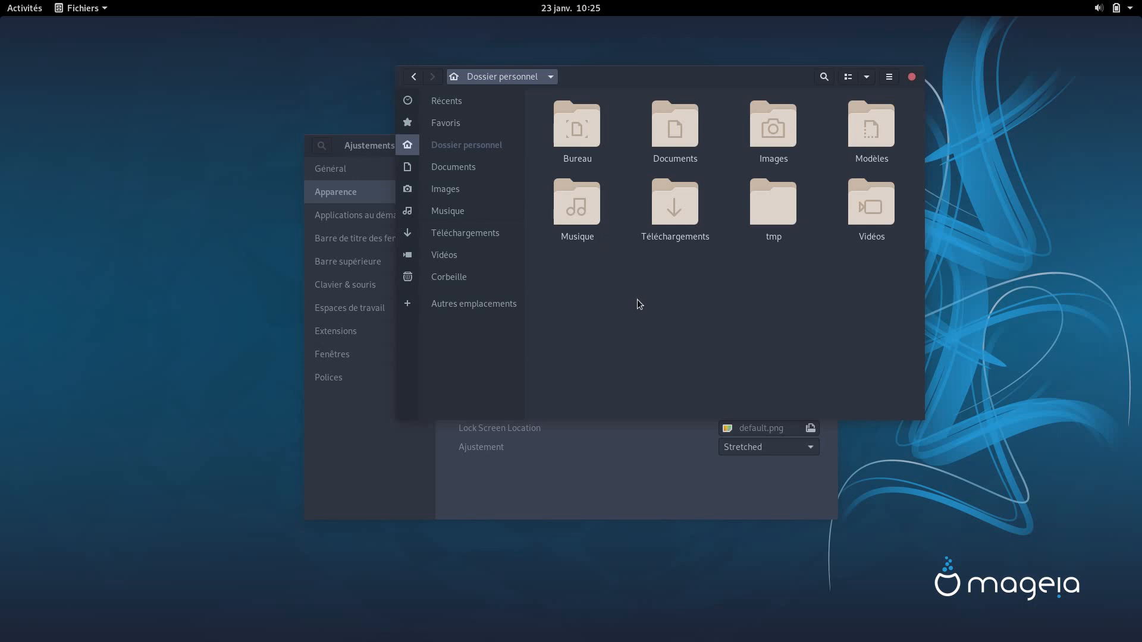
pyautogui.hotkey('ctrl', 'h')
pyautogui.scroll(-5, 637, 298)
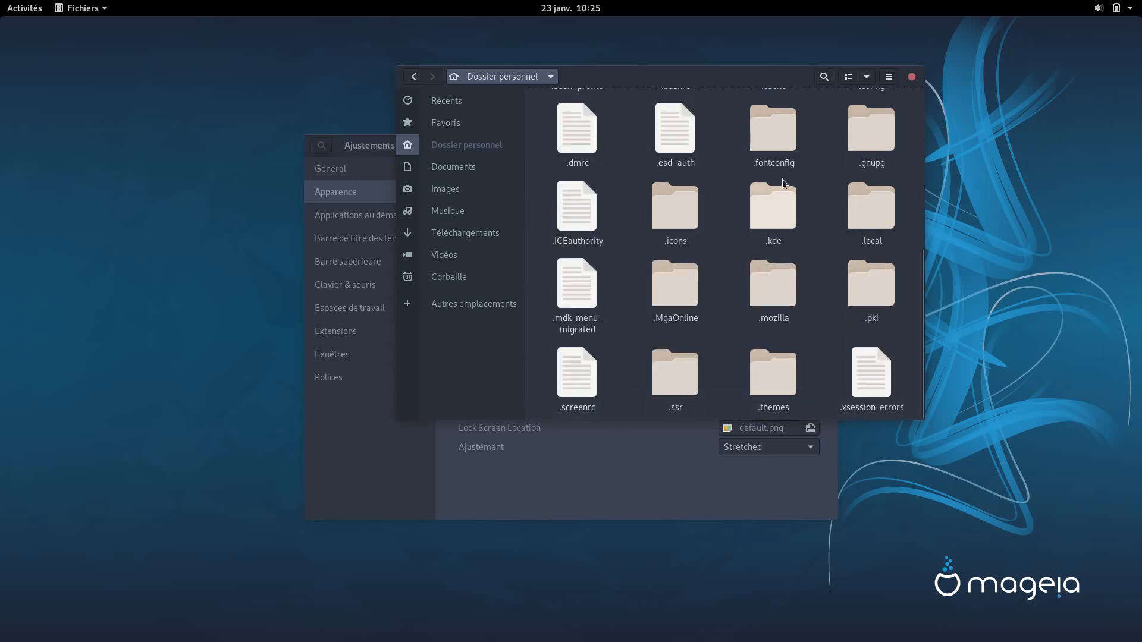
# Open the papirus-icon-theme-20210101 folder inside the .icons folder of Dossier personnel.
pyautogui.scroll(5, 786, 179)
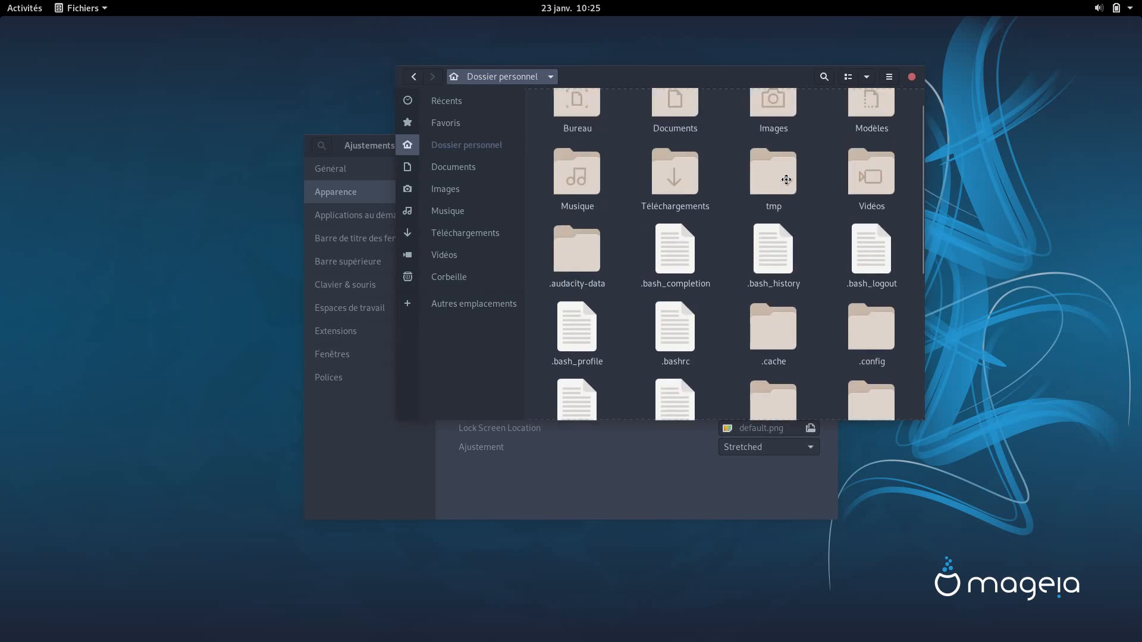
pyautogui.scroll(-4, 786, 180)
pyautogui.click(690, 280)
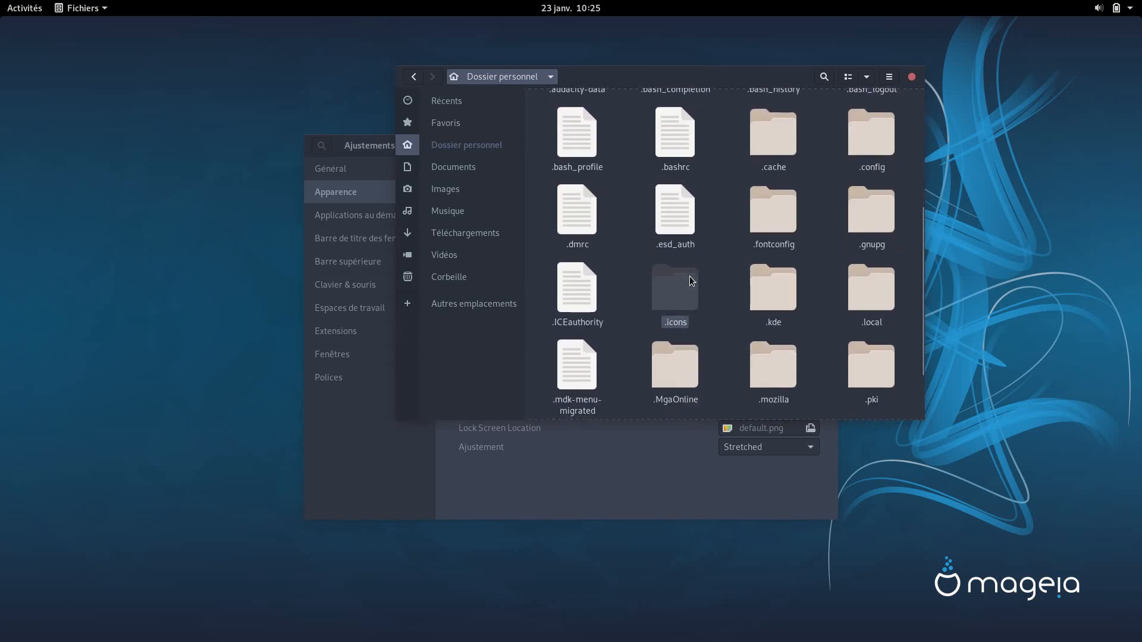
pyautogui.doubleClick(690, 277)
pyautogui.doubleClick(596, 116)
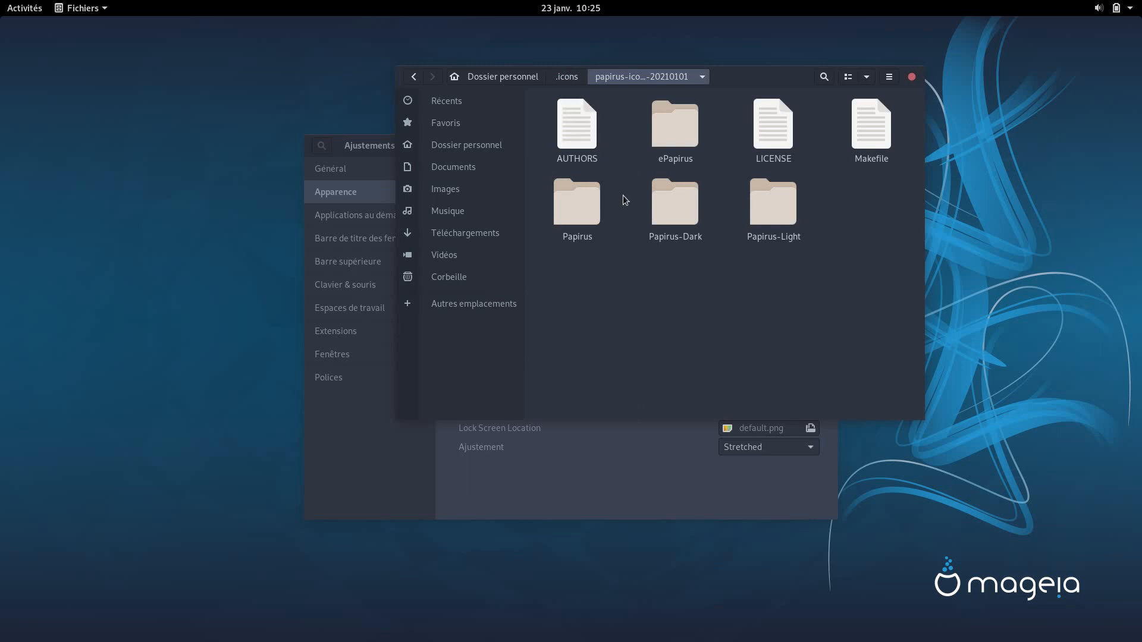
# Copy the Papirus, Papirus-Dark and Papirus-Light folders from papirus-icon-theme-20210101 directly into .icons.
pyautogui.moveTo(605, 245); pyautogui.dragTo(754, 203)
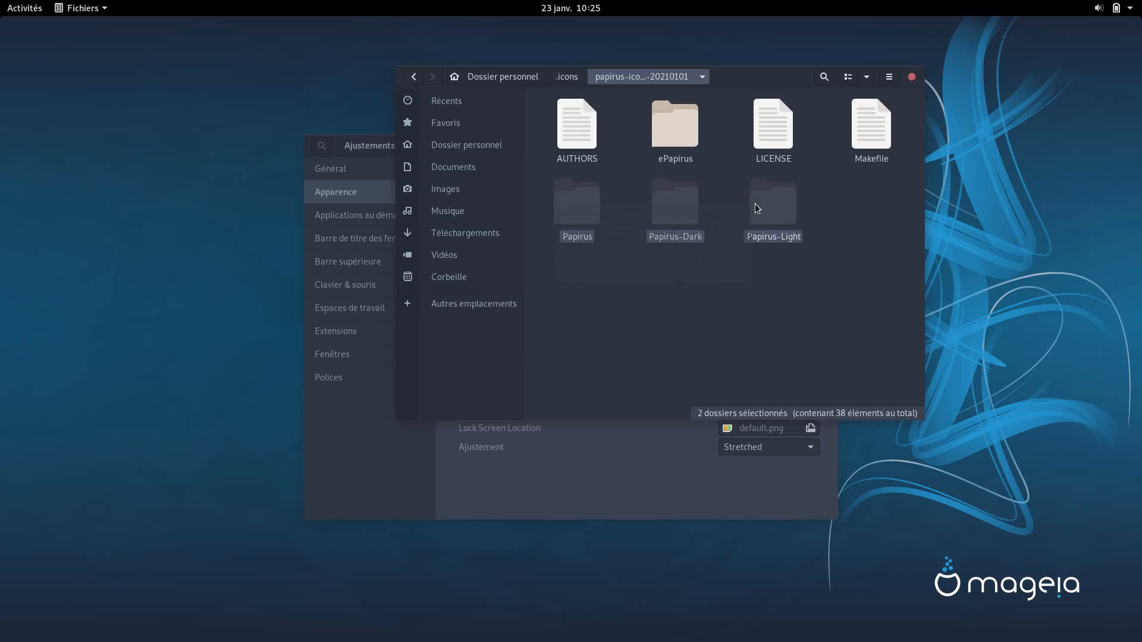
pyautogui.click(567, 77)
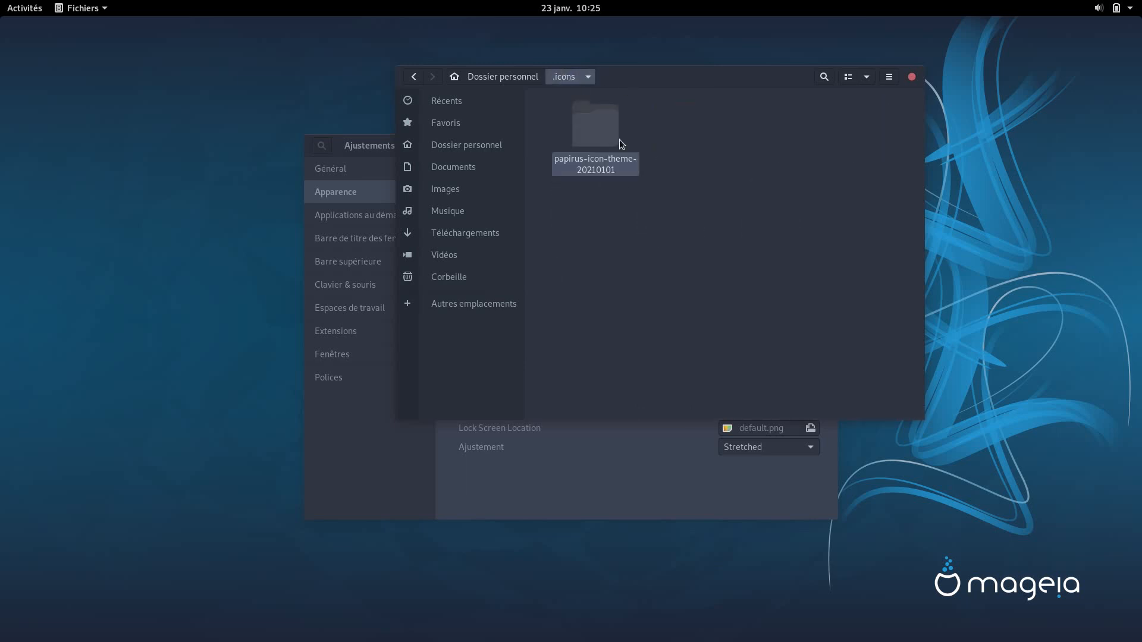
pyautogui.click(688, 258)
pyautogui.hotkey('ctrl', 'v')
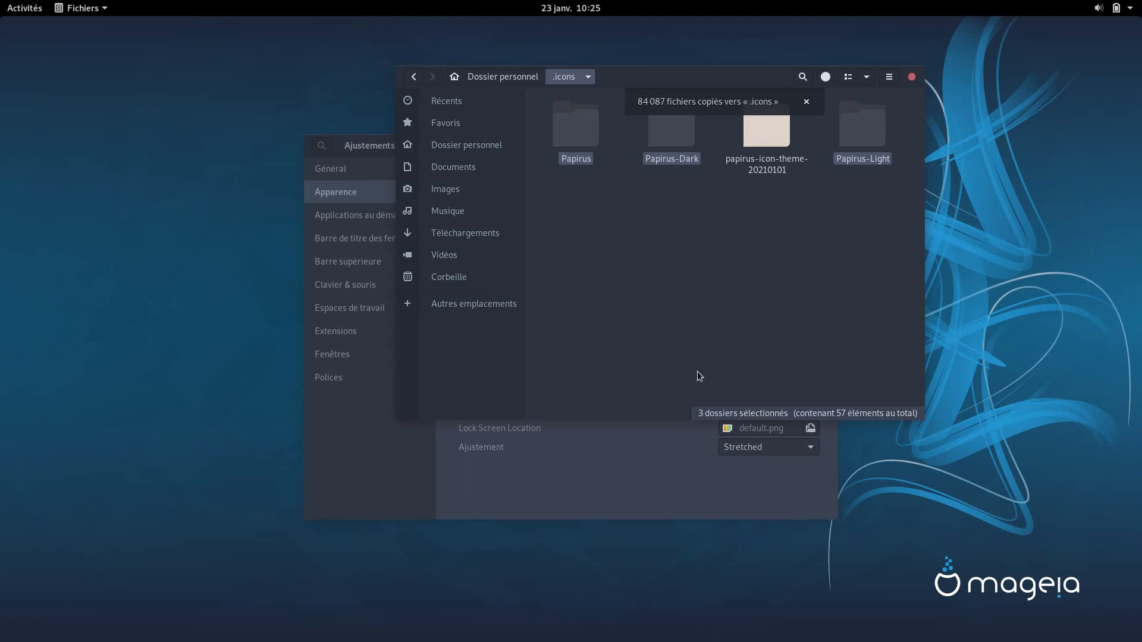
# Return to Ajustements, check the available icon themes and close the Ajustements window.
pyautogui.click(679, 483)
pyautogui.click(779, 241)
pyautogui.click(780, 240)
pyautogui.click(827, 148)
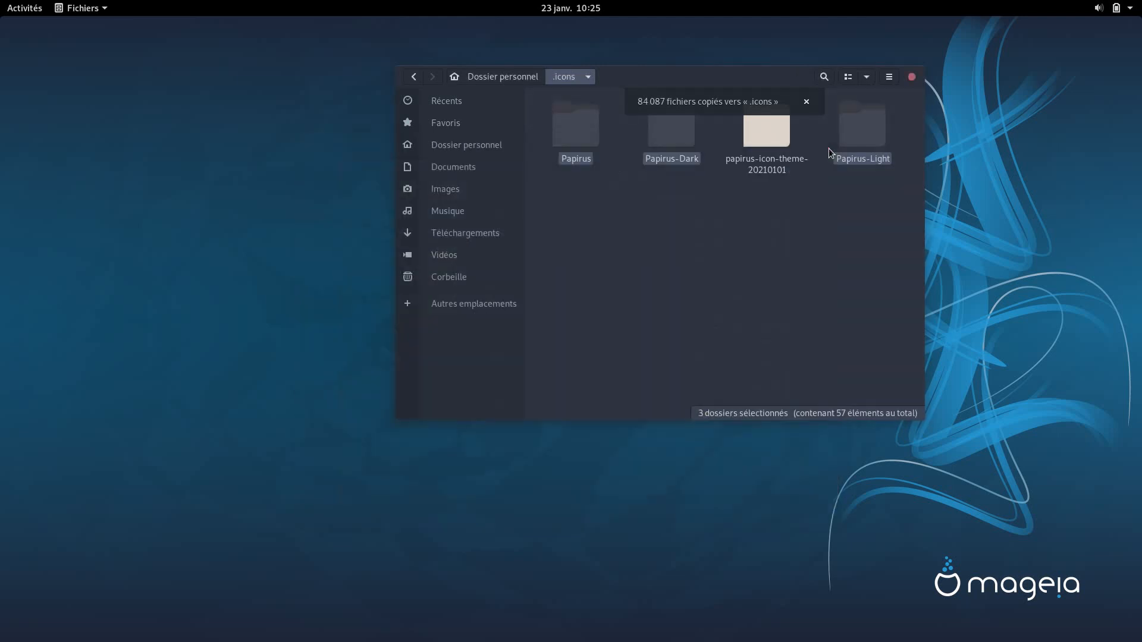
# Relaunch Ajustements and set the icon theme in its Apparence settings to Papirus.
pyautogui.click(4, 5)
pyautogui.write('ajus')
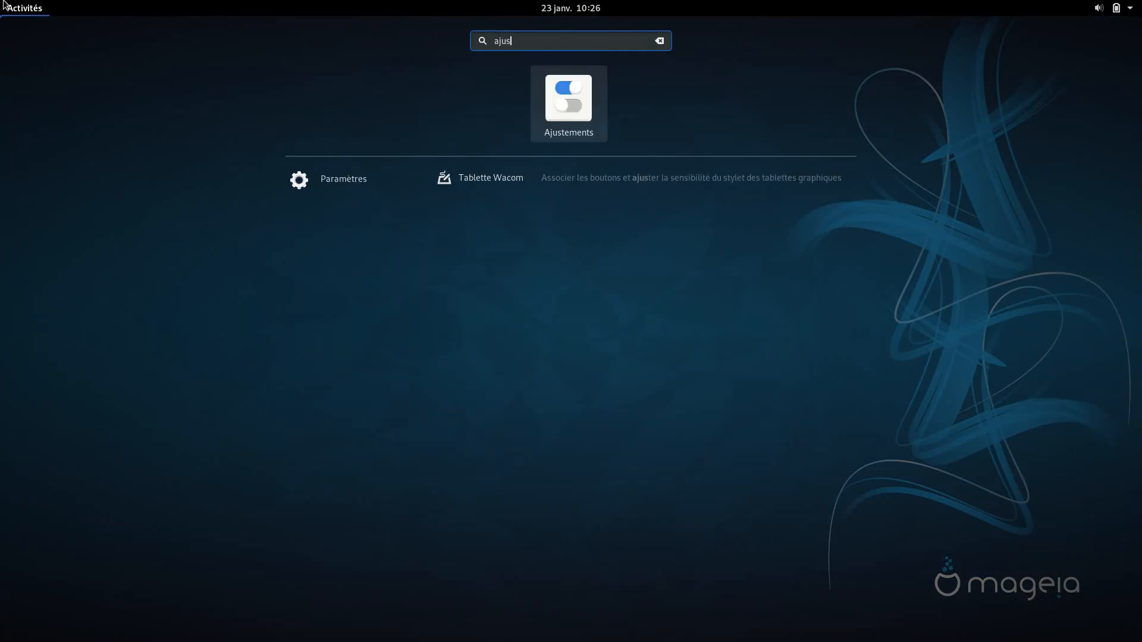
pyautogui.press('Return')
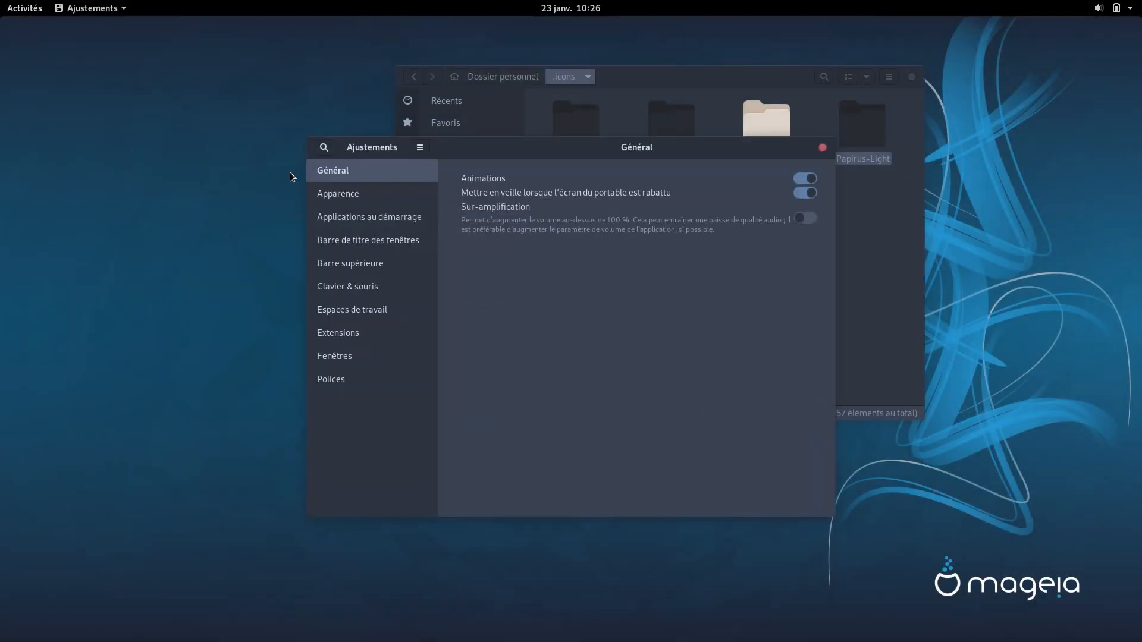
pyautogui.click(333, 193)
pyautogui.click(791, 240)
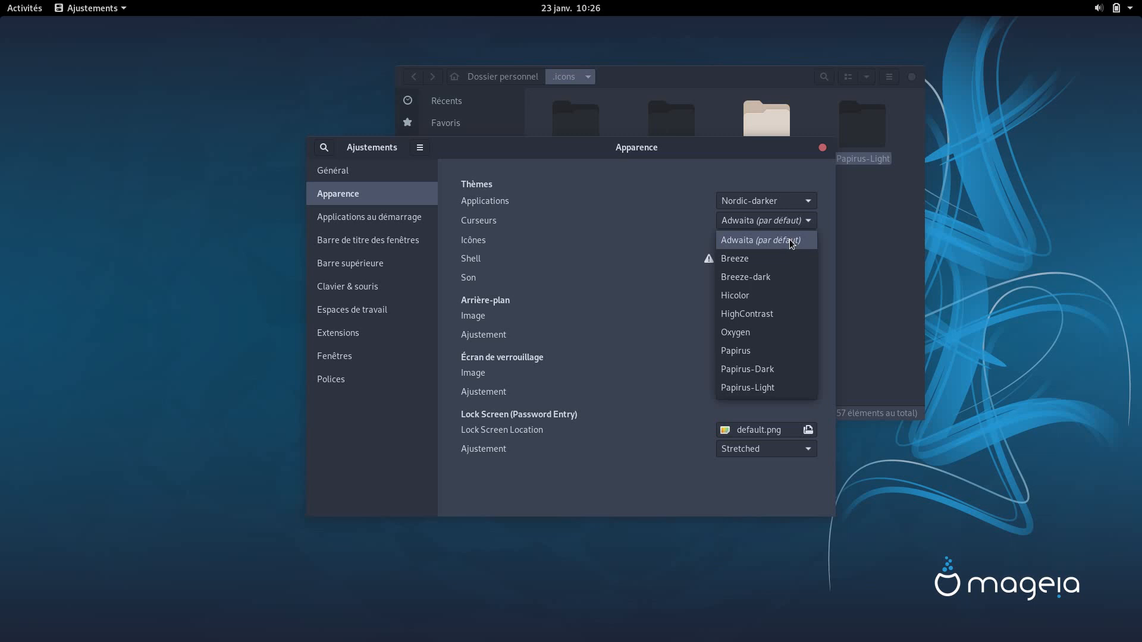
pyautogui.click(778, 351)
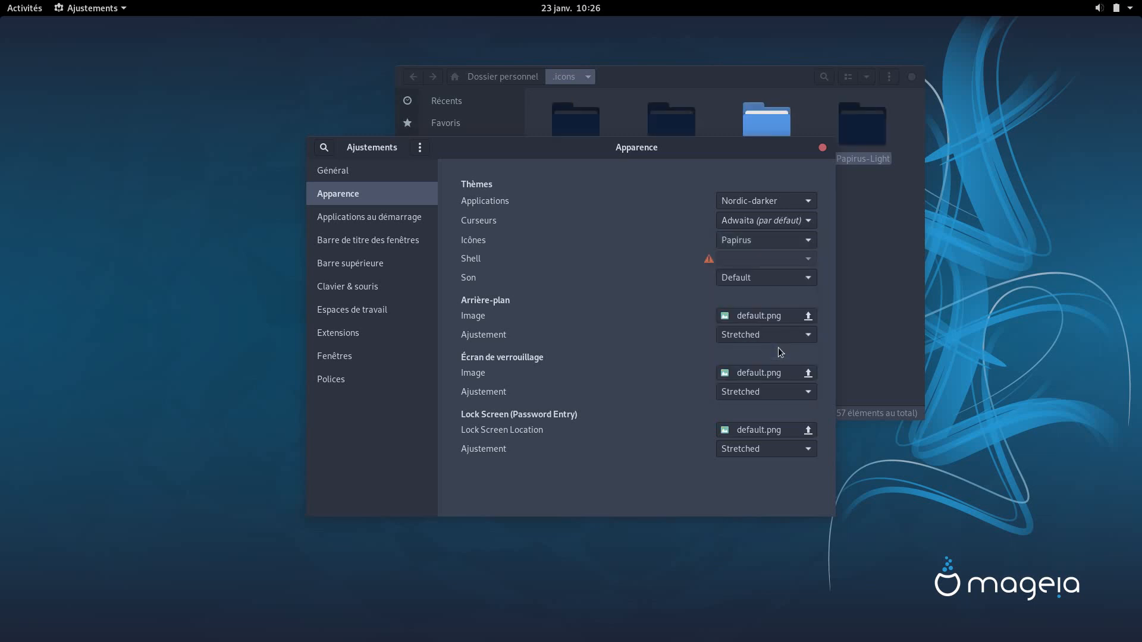
# Look through the complete application grid to examine the Papirus icons, and return to the desktop.
pyautogui.click(12, 6)
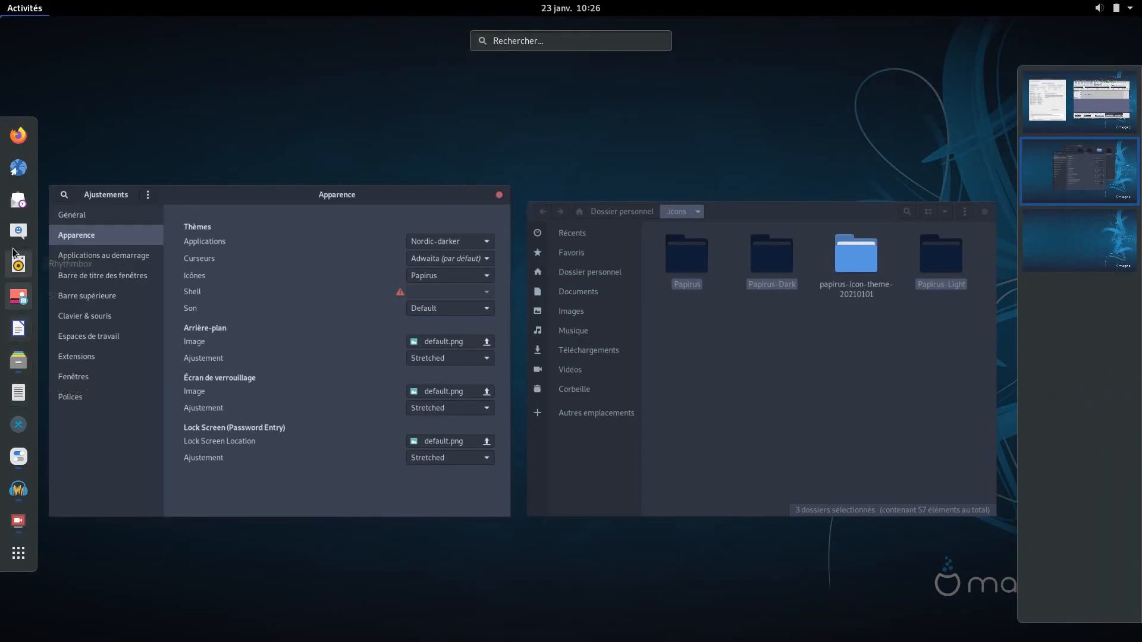
pyautogui.click(26, 561)
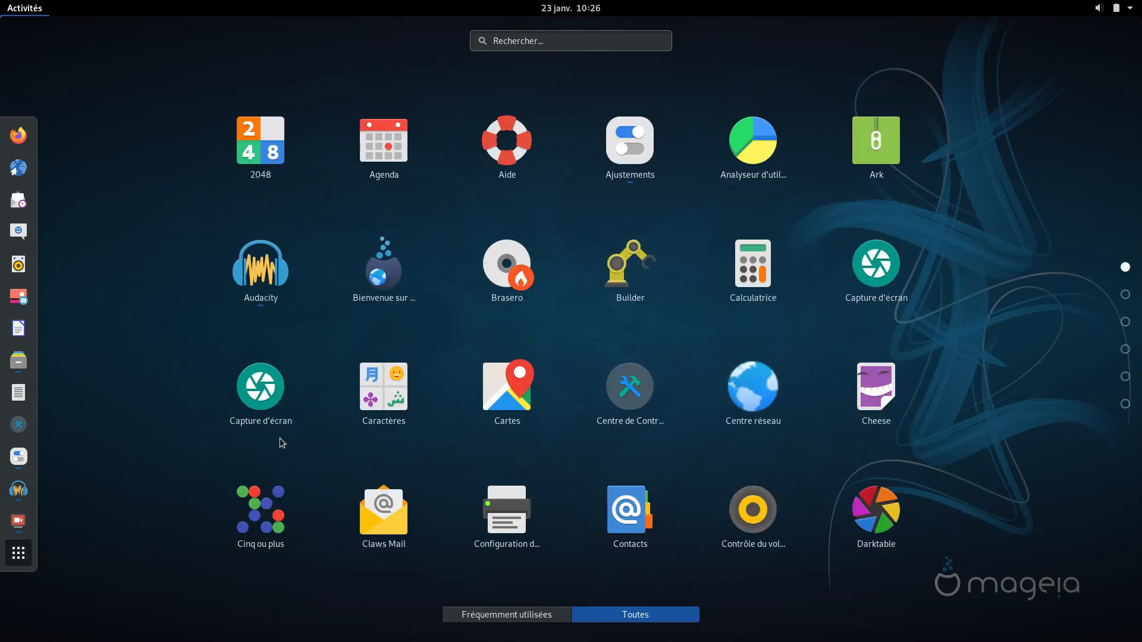
pyautogui.scroll(-3, 369, 412)
pyautogui.scroll(1, 368, 412)
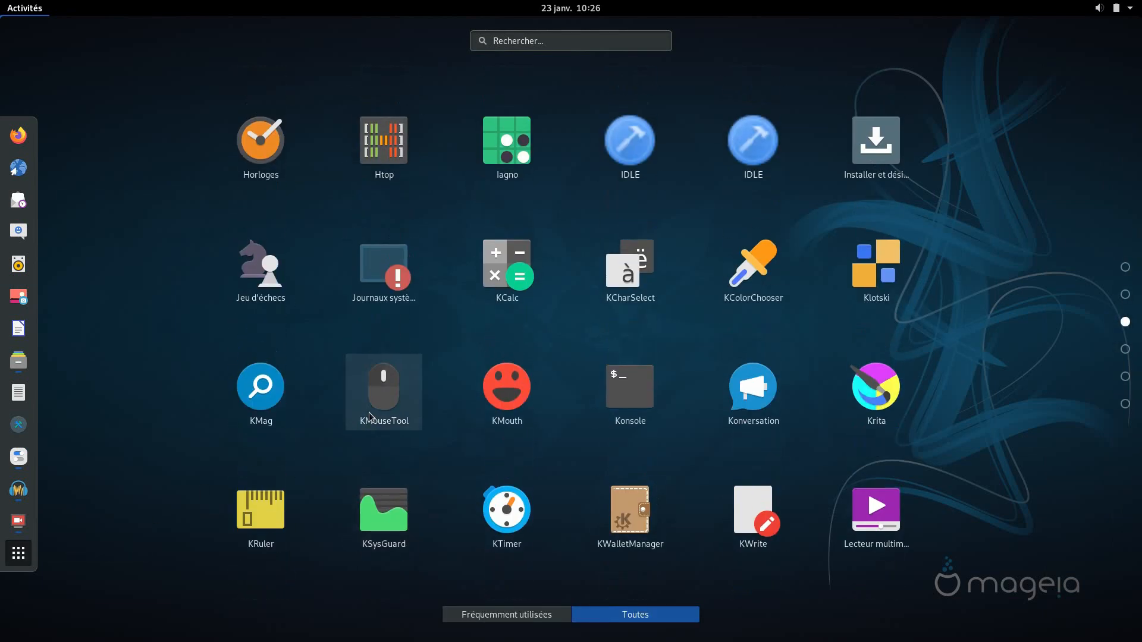
pyautogui.click(11, 3)
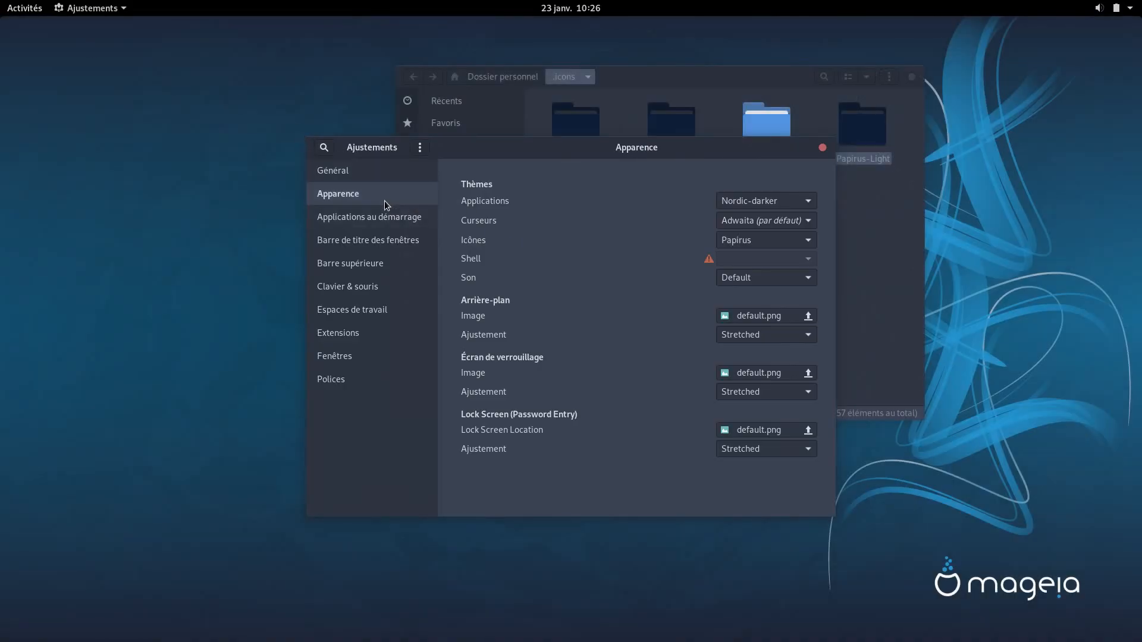
# Open the desktop's background settings and browse the supplied Papiers peints for the Arrière-plan.
pyautogui.rightClick(245, 177)
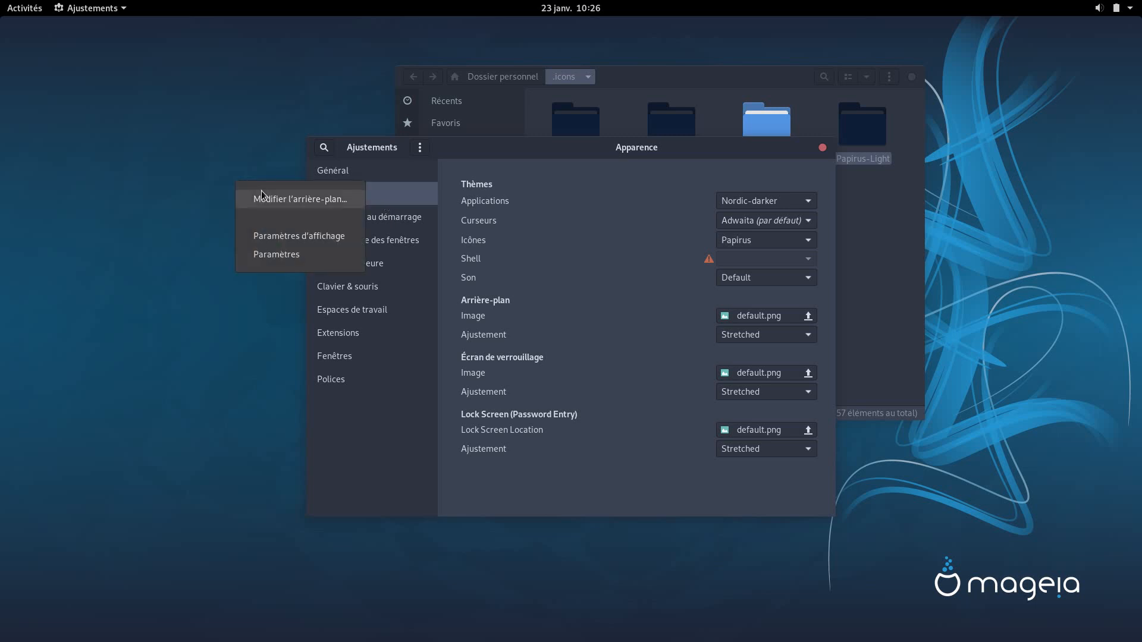
pyautogui.click(262, 199)
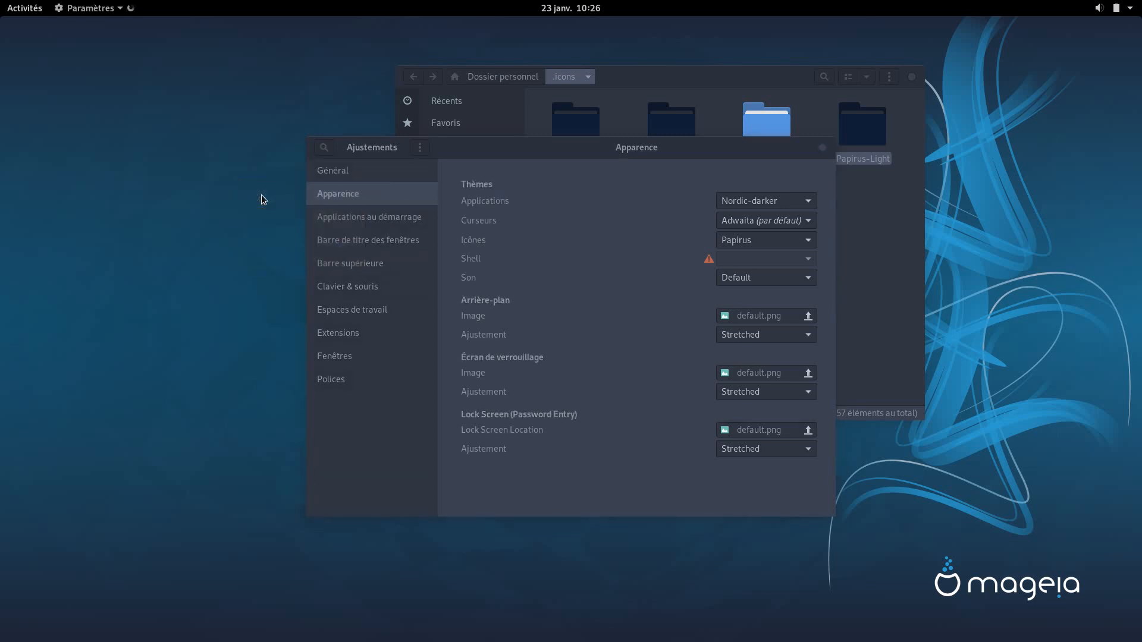
pyautogui.click(544, 331)
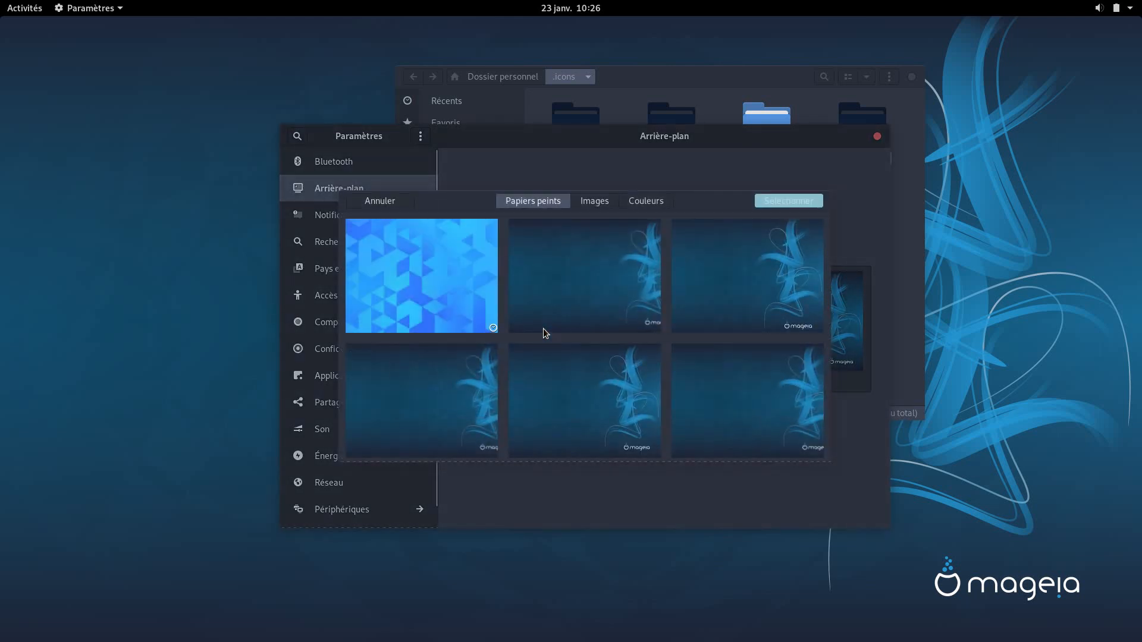
pyautogui.scroll(-15, 592, 305)
pyautogui.scroll(7, 591, 306)
pyautogui.scroll(-16, 591, 306)
pyautogui.scroll(20, 591, 306)
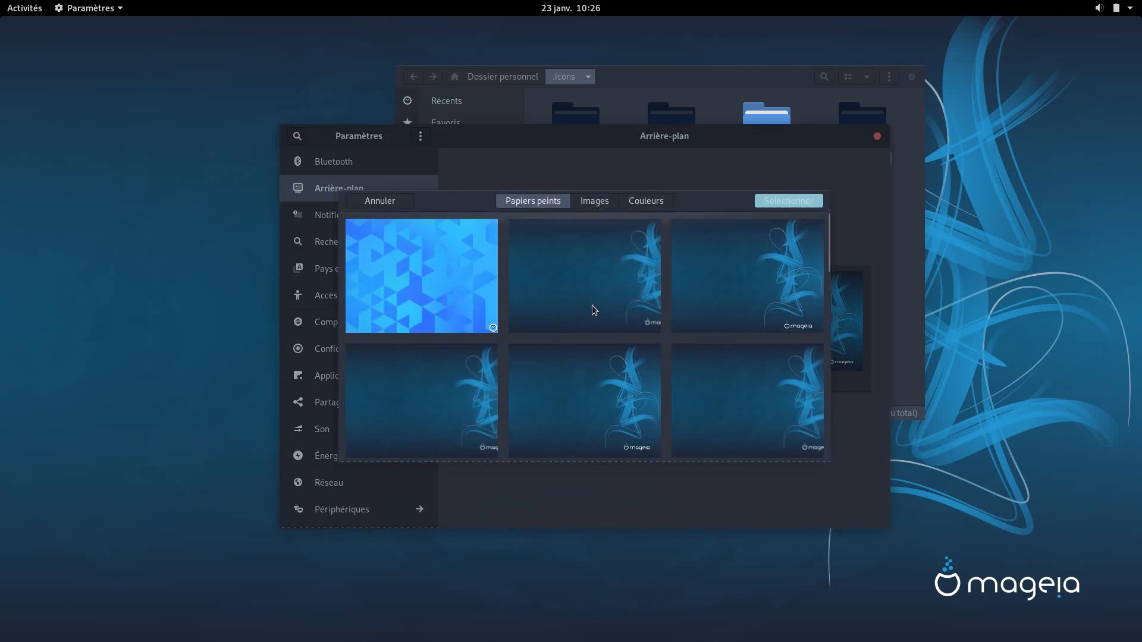
# Check the Images and Couleurs choices for the background, and cancel the selection.
pyautogui.click(595, 200)
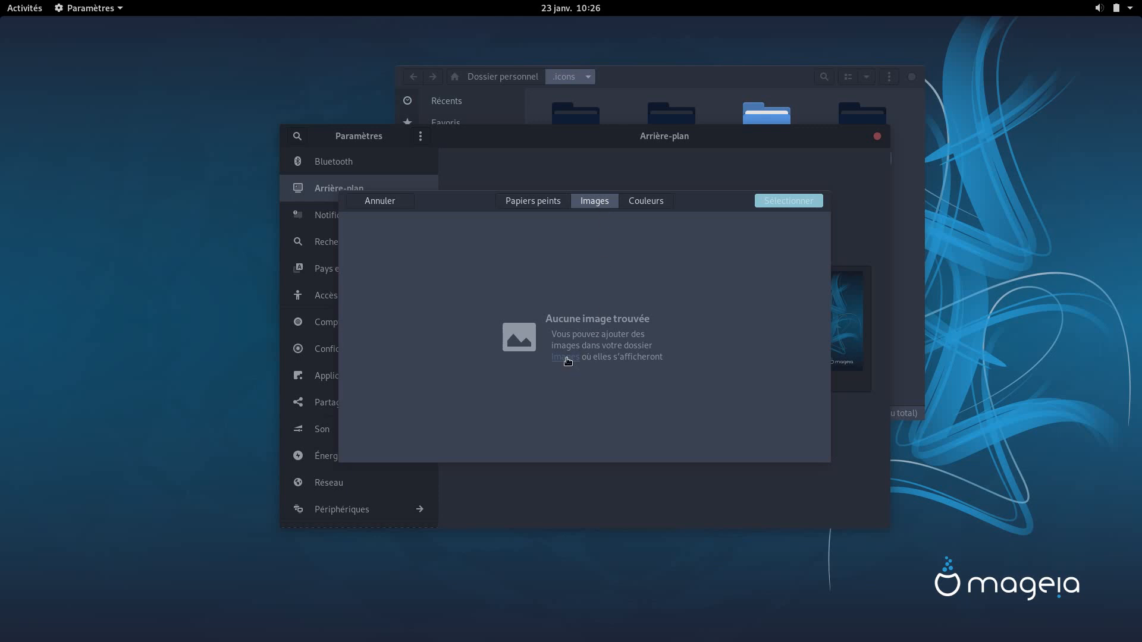
pyautogui.click(647, 202)
pyautogui.scroll(-10, 591, 318)
pyautogui.scroll(10, 590, 318)
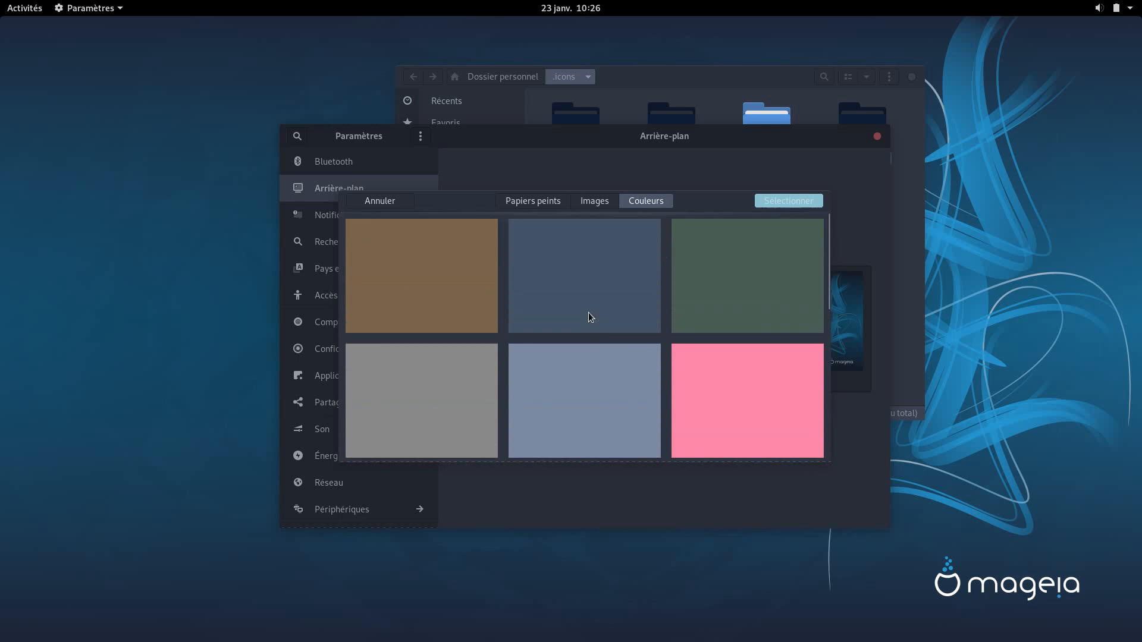
pyautogui.click(595, 208)
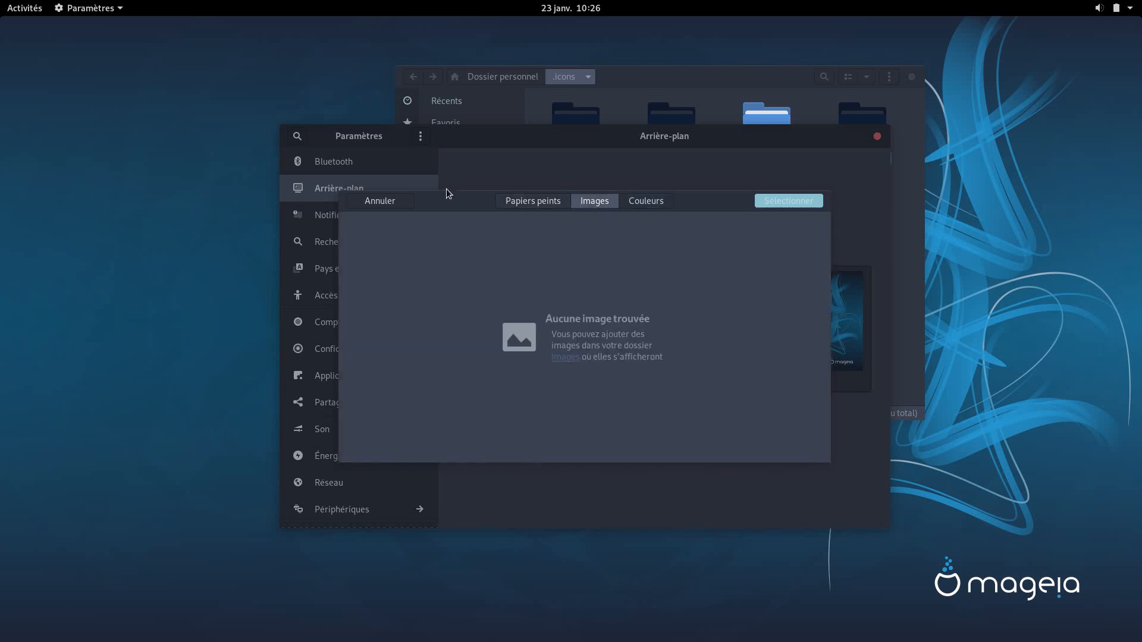
pyautogui.click(394, 201)
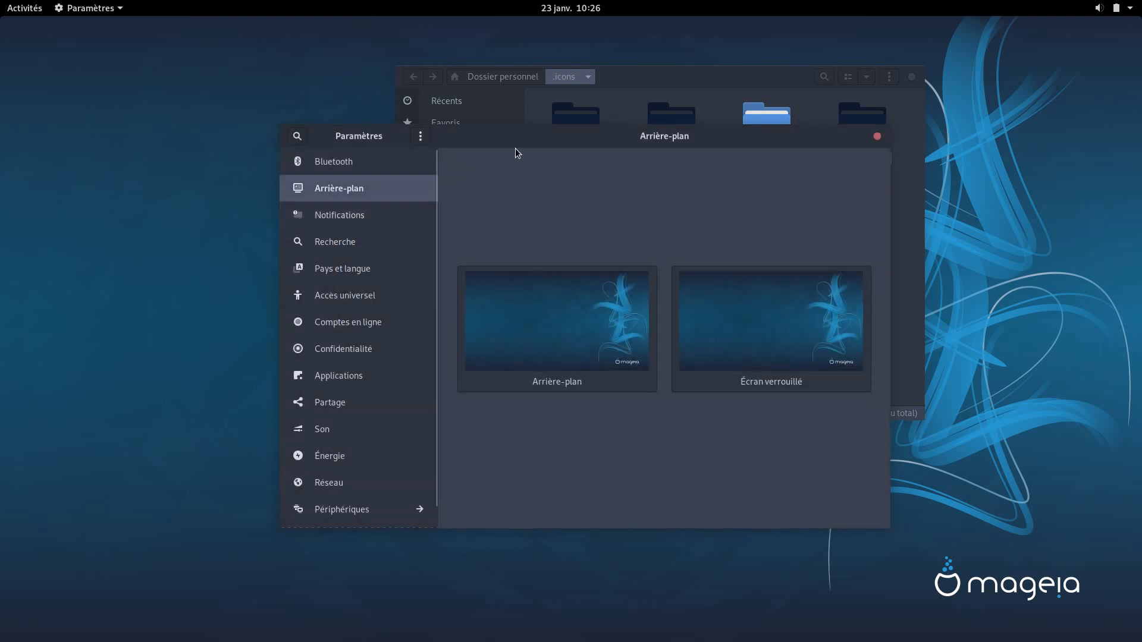
# Switch to the Fichiers window, go back to Dossier personnel and hide its hidden files.
pyautogui.click(672, 82)
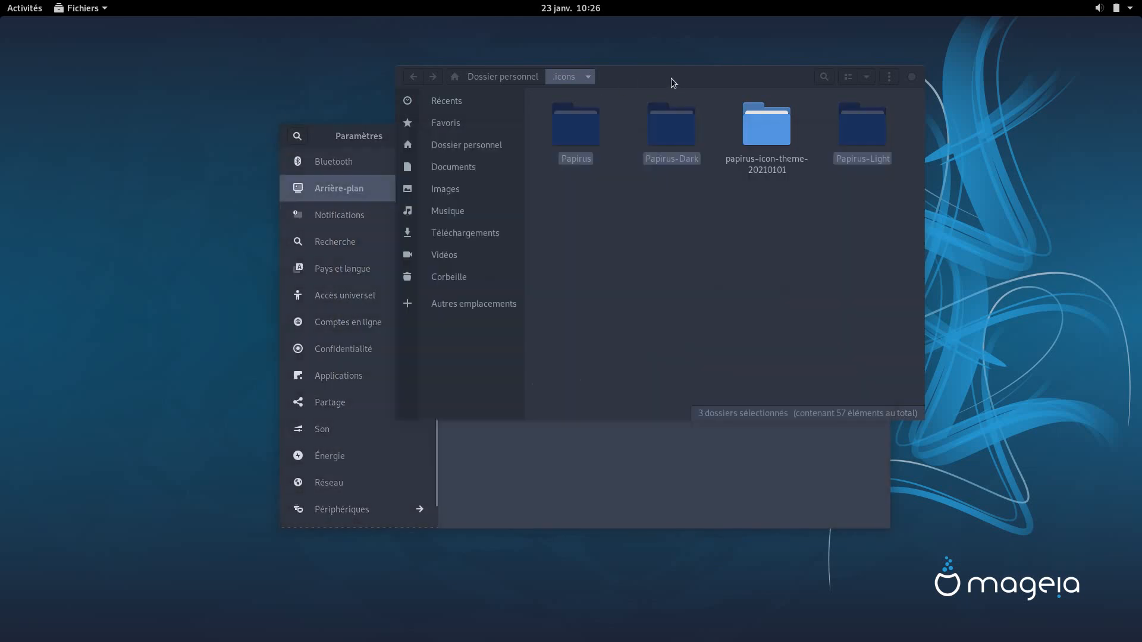
pyautogui.click(493, 77)
pyautogui.hotkey('ctrl', 'h')
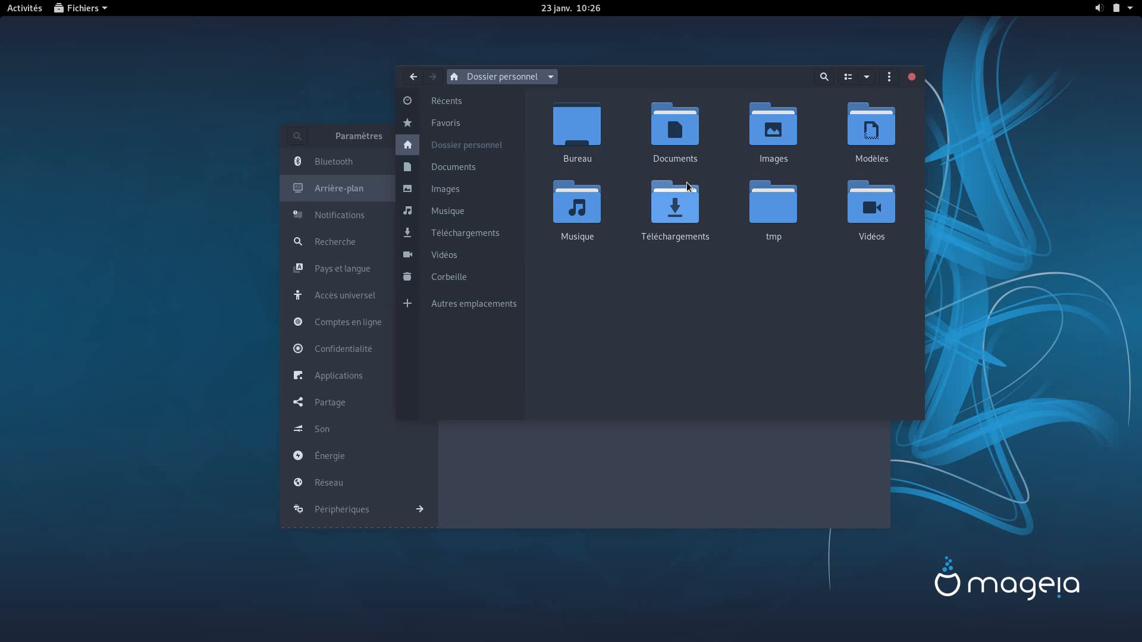
# Copy 300 HIDPI HD Gnome Abstract 21 With Logo.png from Téléchargements into Images, and close the Fichiers window.
pyautogui.doubleClick(682, 214)
pyautogui.click(702, 159)
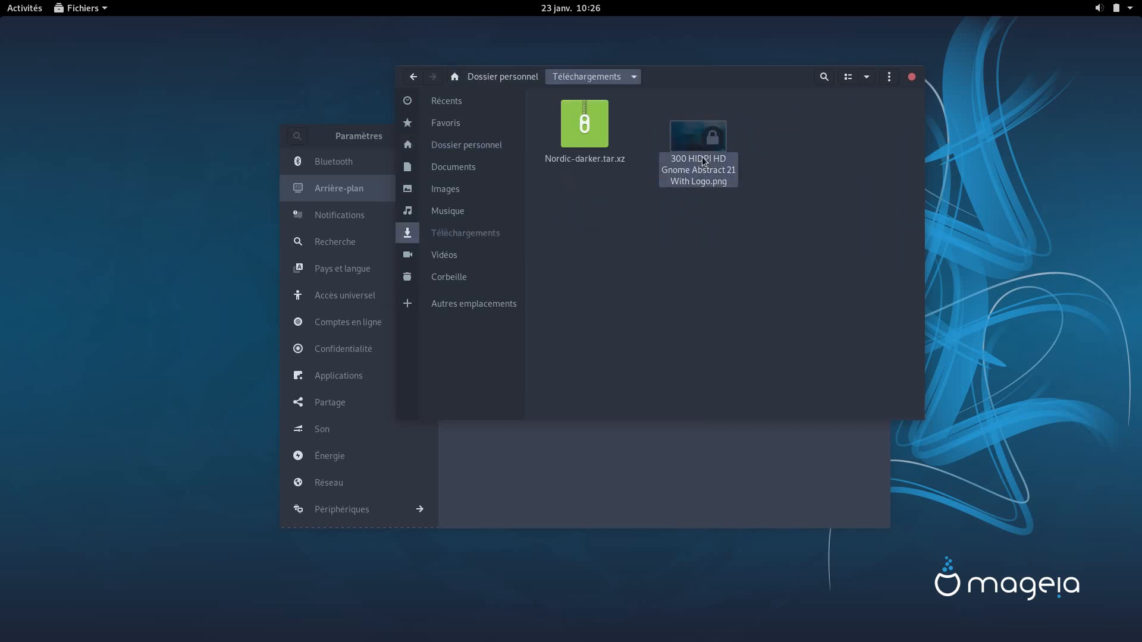
pyautogui.click(508, 81)
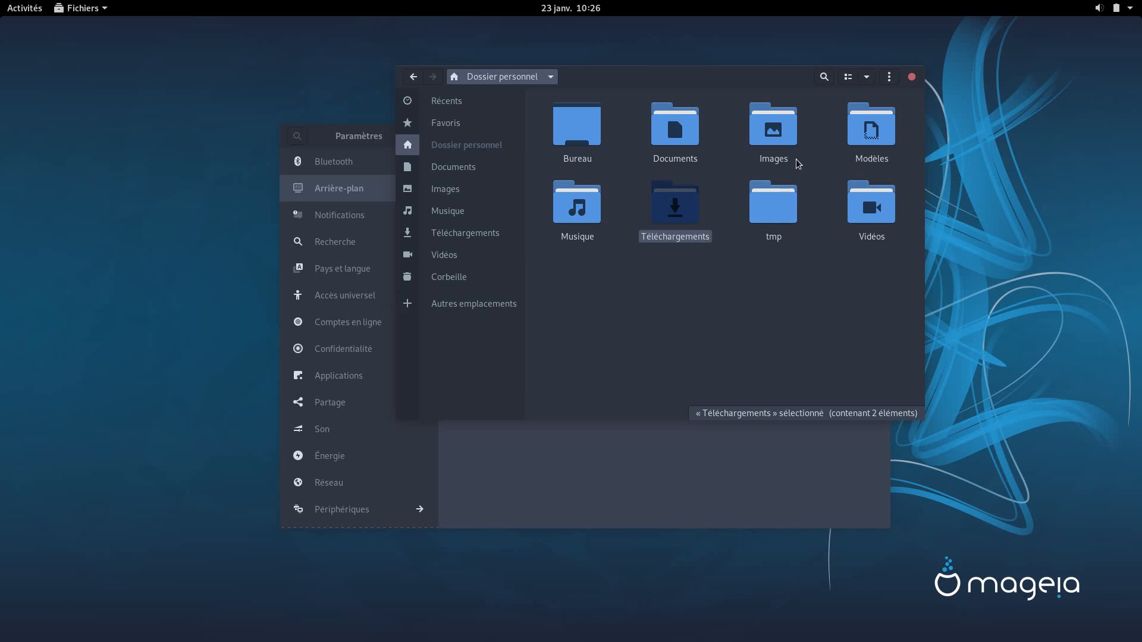
pyautogui.doubleClick(765, 139)
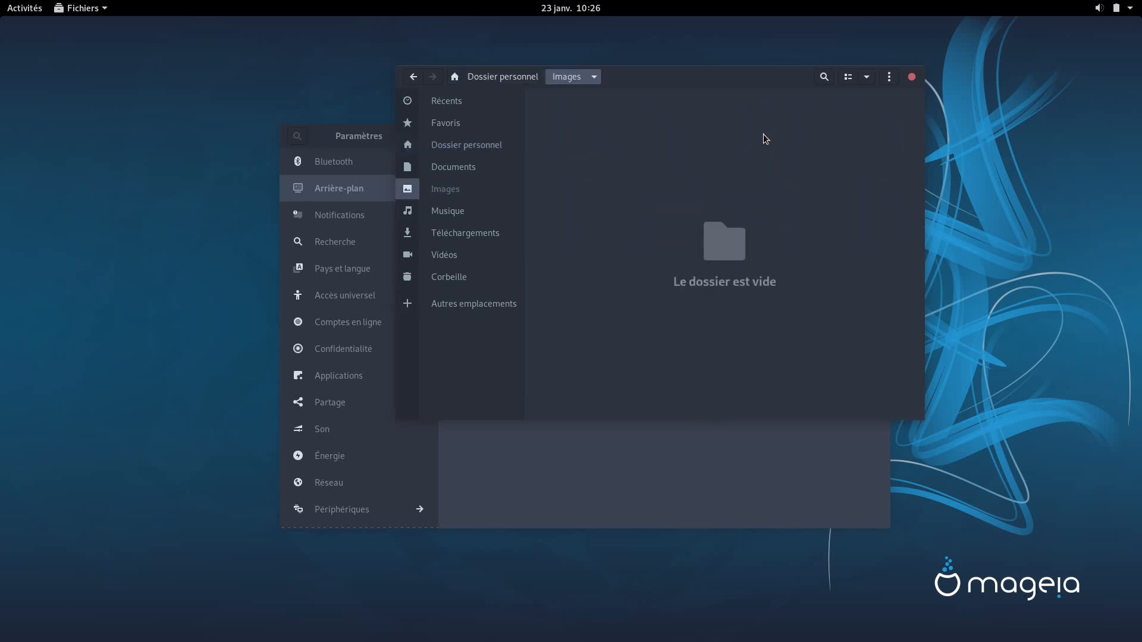
pyautogui.hotkey('ctrl', 'v')
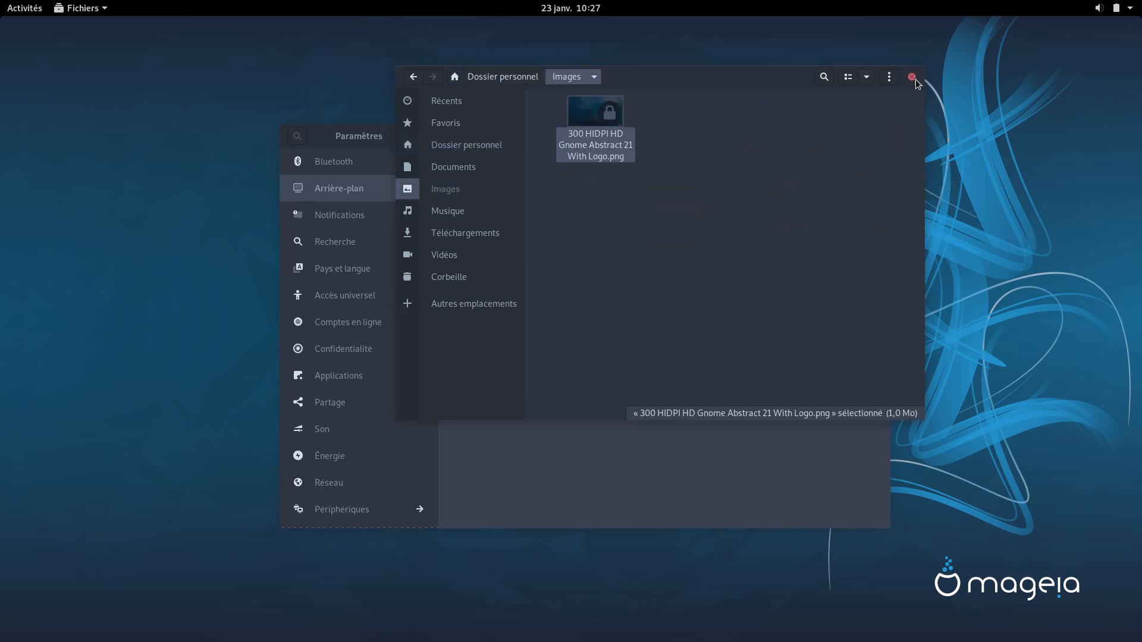
pyautogui.click(913, 78)
# Set the Gnome abstract picture from Images as the desktop Arrière-plan and close Paramètres.
pyautogui.click(605, 312)
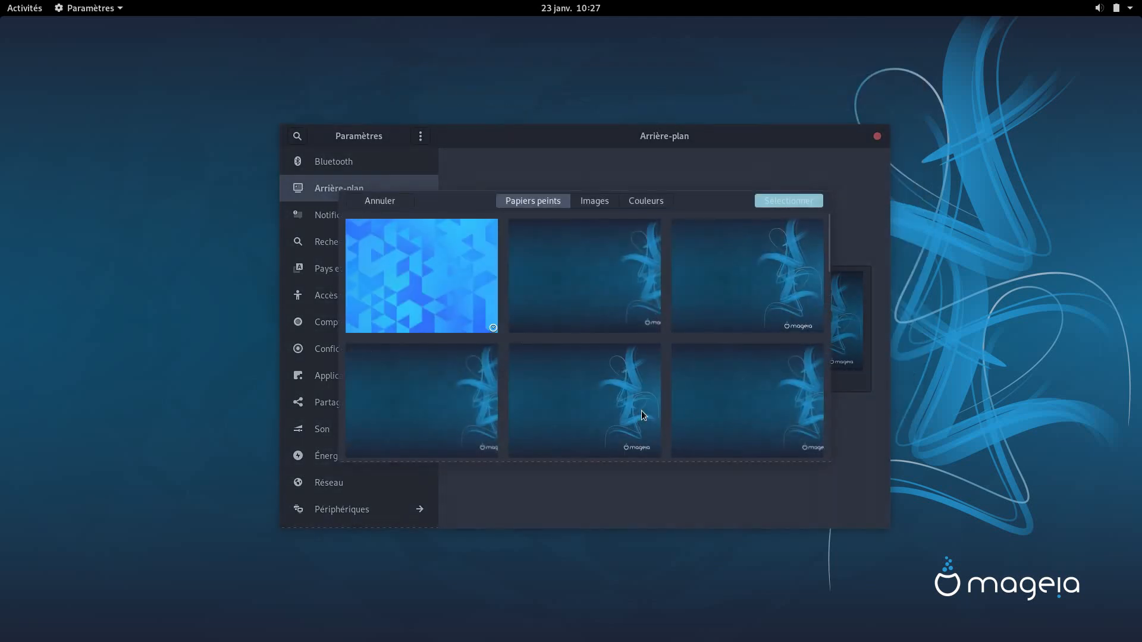
pyautogui.click(595, 199)
pyautogui.click(456, 237)
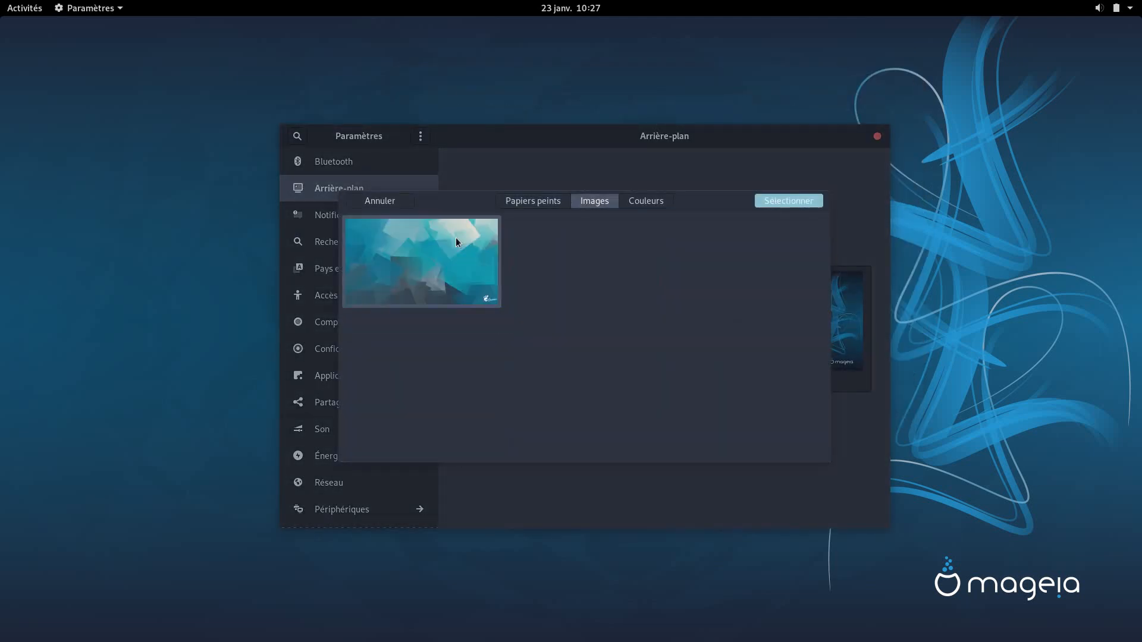
pyautogui.click(794, 198)
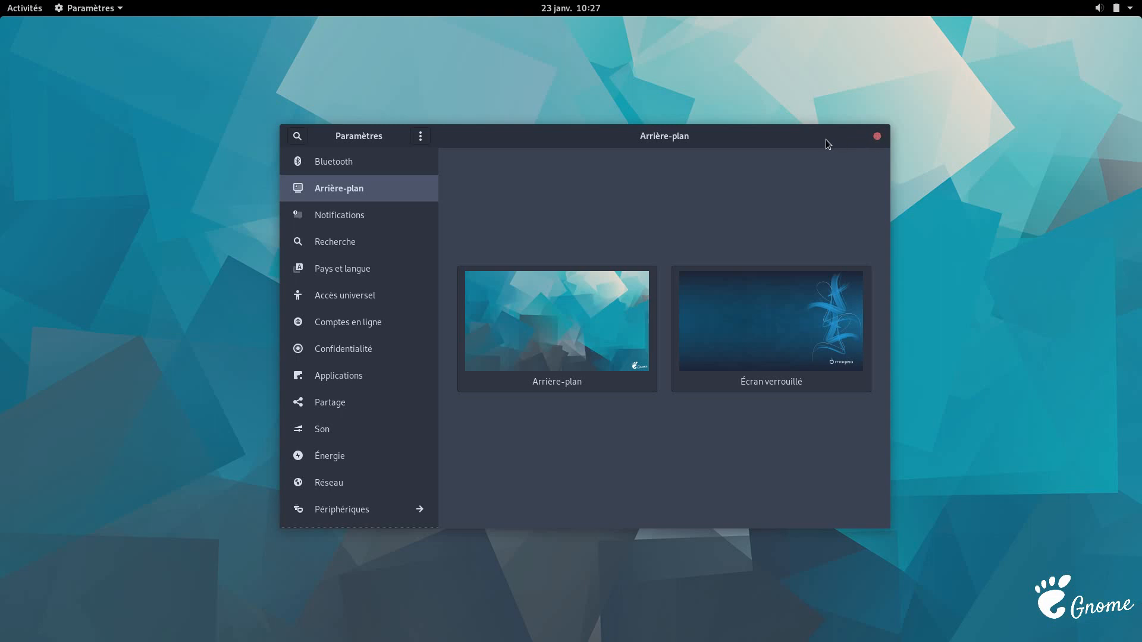
pyautogui.click(872, 139)
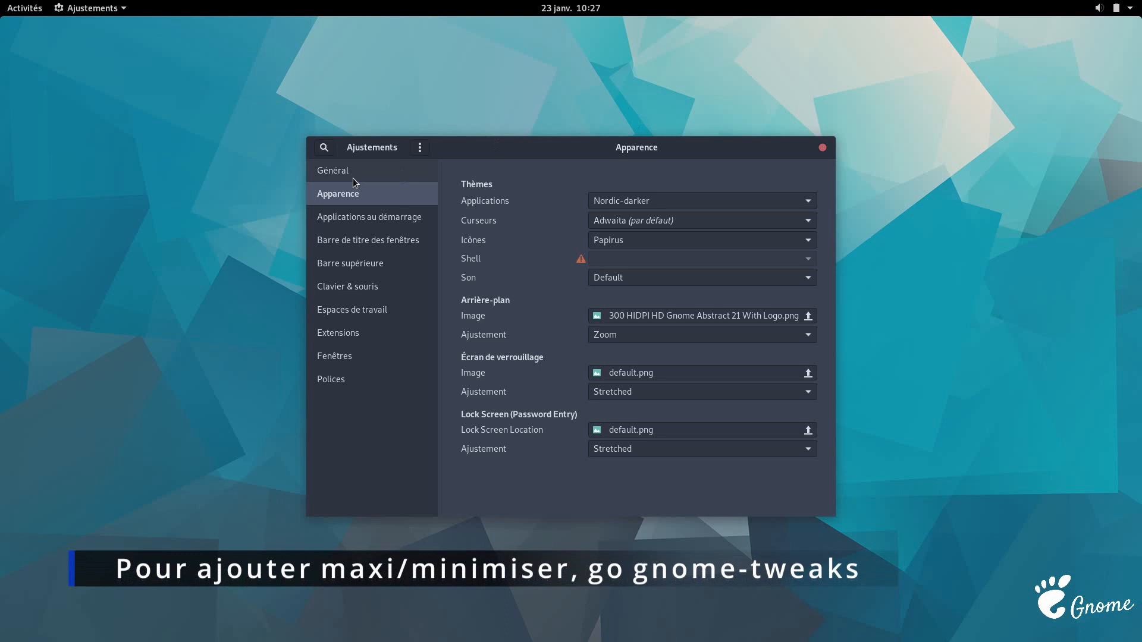
# Enable the Maximiser and Minimiser buttons in the Barre de titre des fenêtres settings of Ajustements.
pyautogui.click(406, 239)
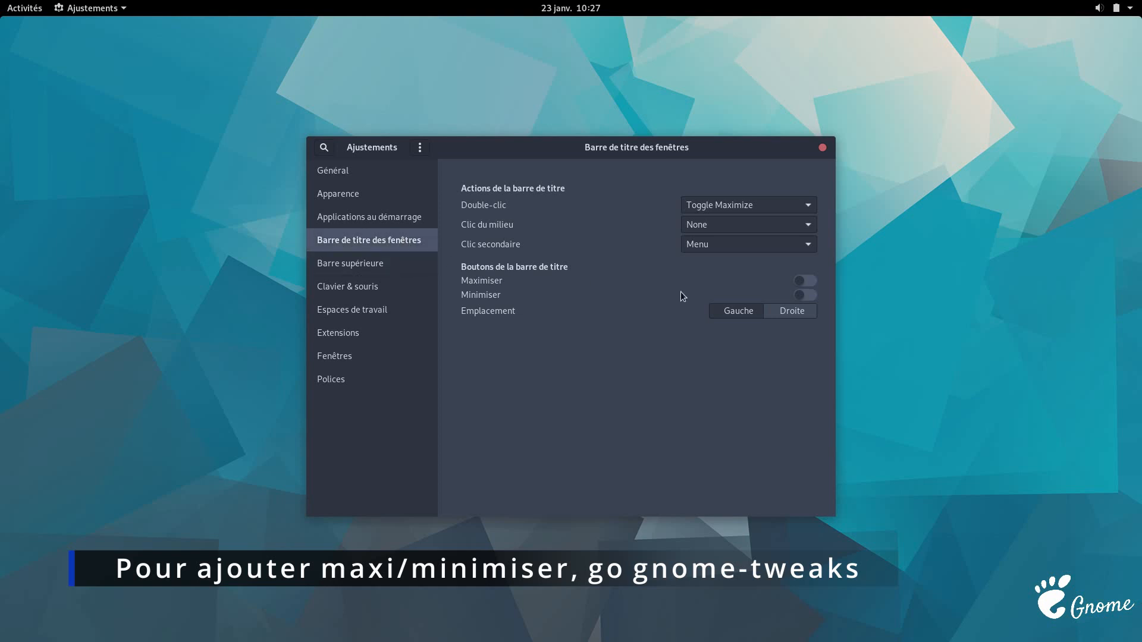
pyautogui.click(809, 283)
pyautogui.click(807, 295)
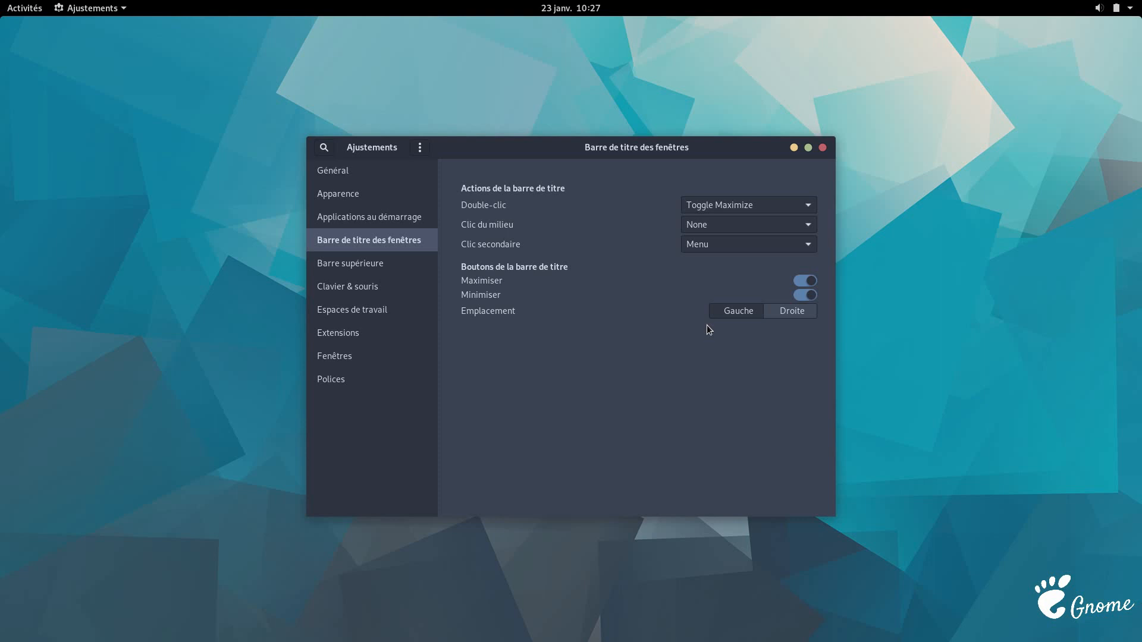
# Enable Pourcentage de la batterie, Jour de semaine and Numéro des semaines in the Barre supérieure settings.
pyautogui.click(398, 269)
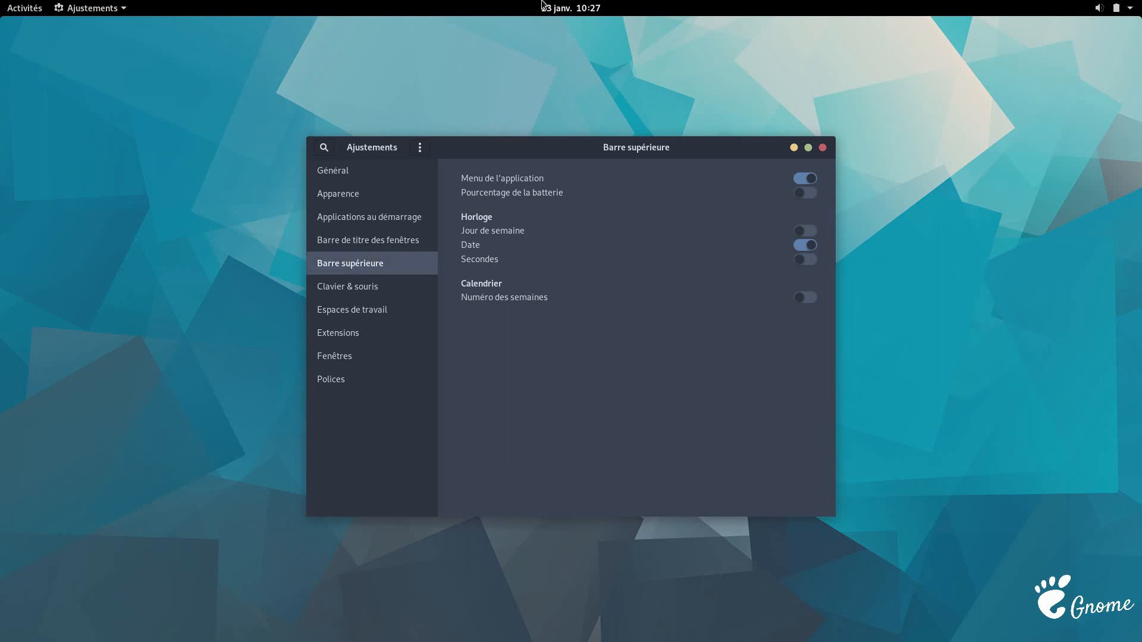
pyautogui.click(812, 197)
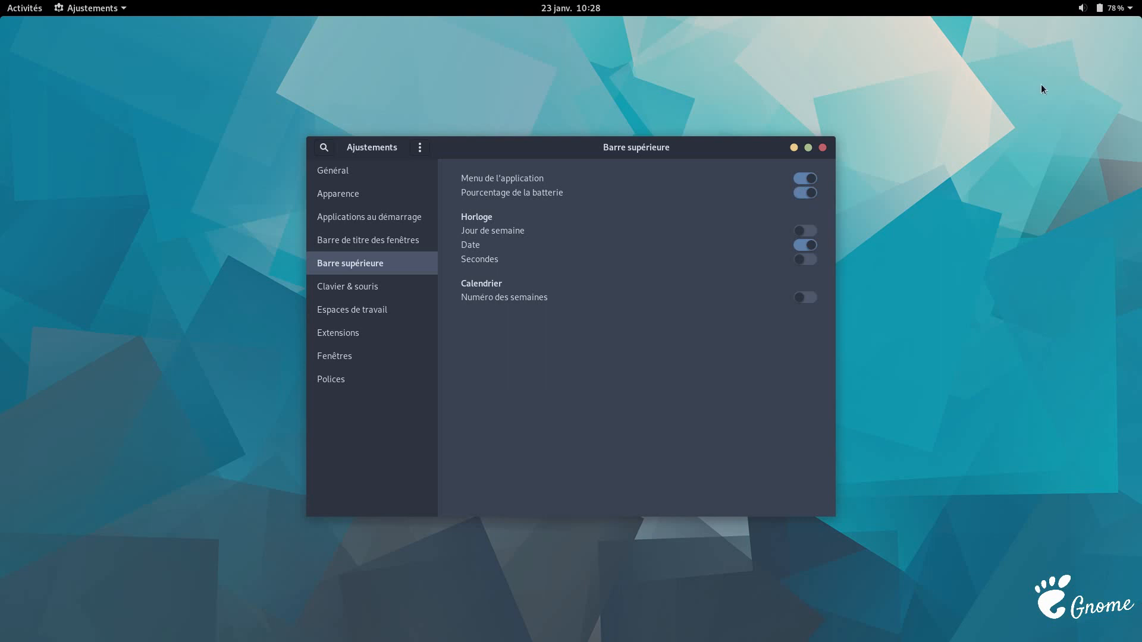
pyautogui.click(808, 231)
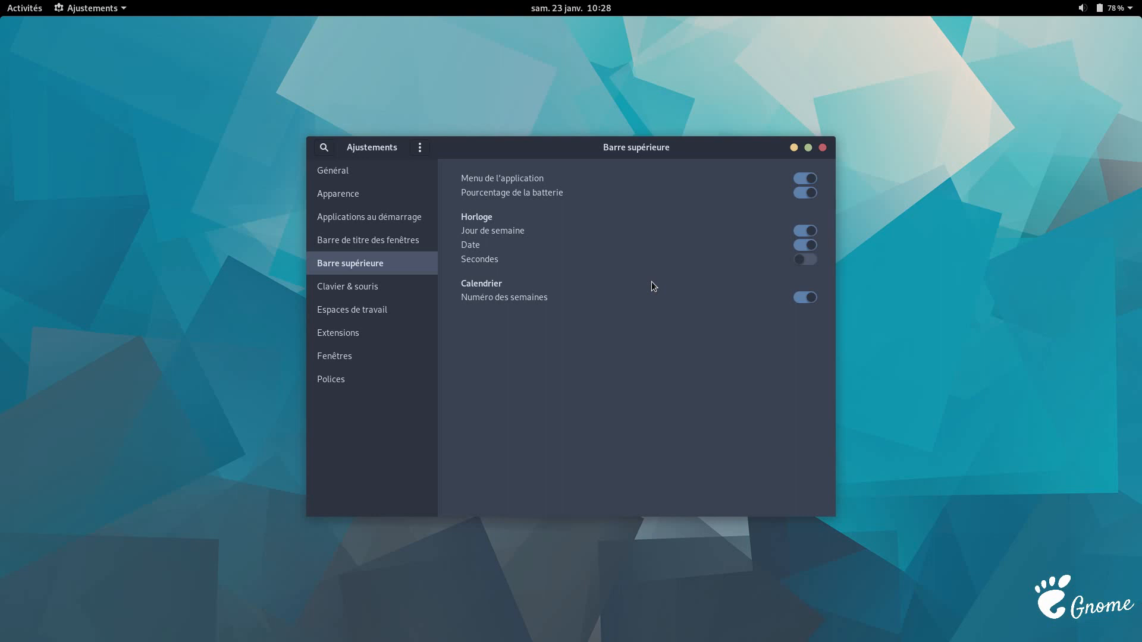
# Examine the Espaces de travail settings with the Activités overview, and open the Extensions settings of Ajustements.
pyautogui.click(370, 314)
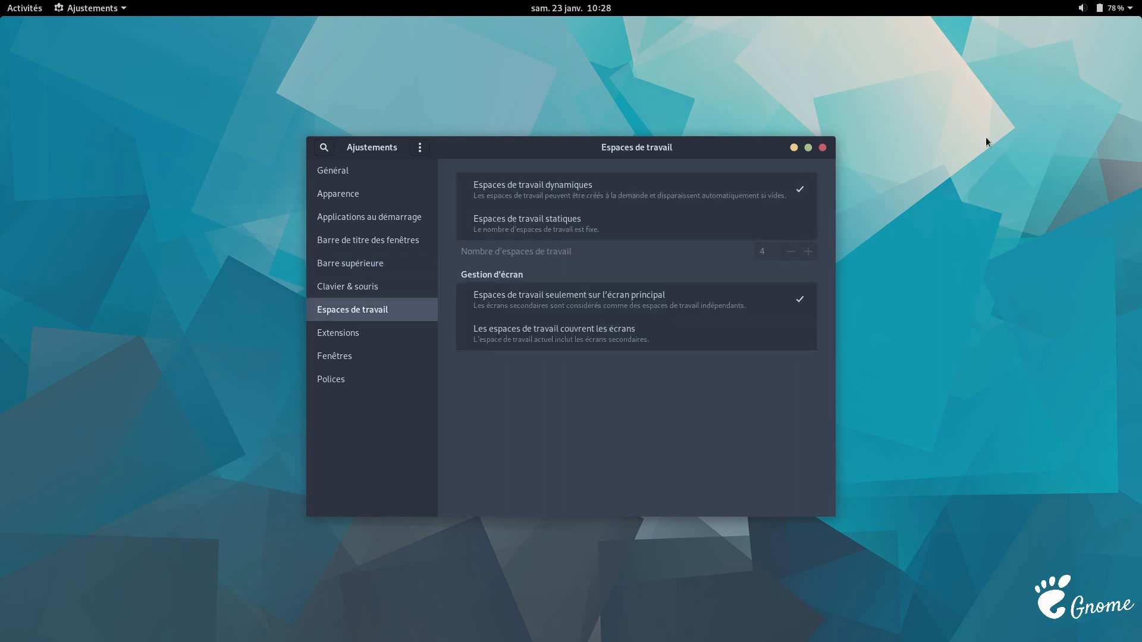
pyautogui.click(10, 3)
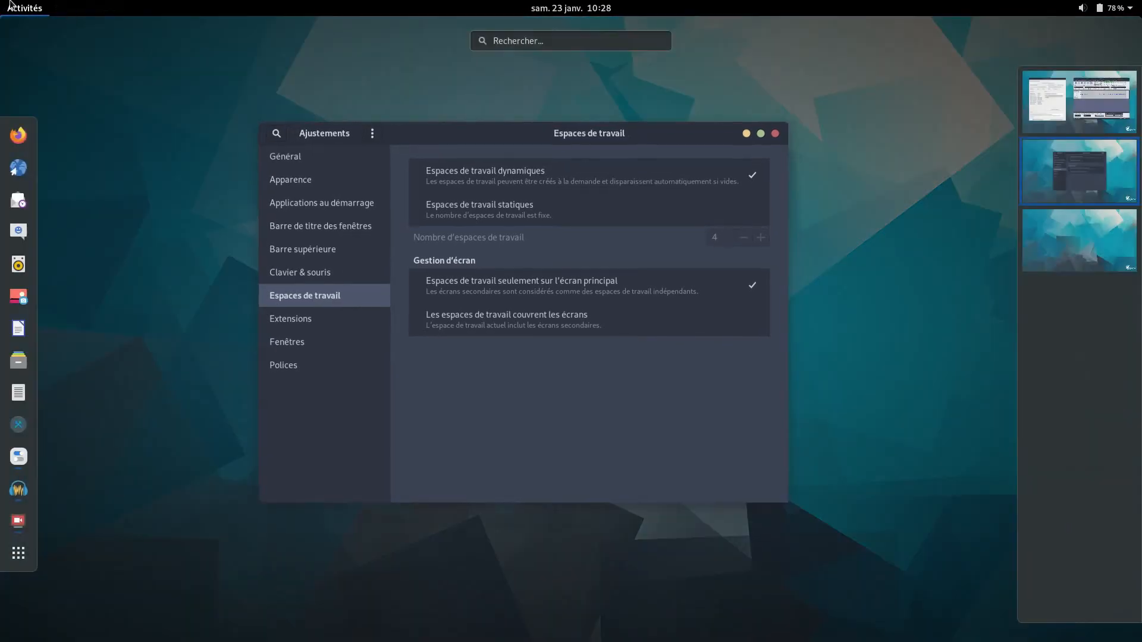
pyautogui.click(723, 370)
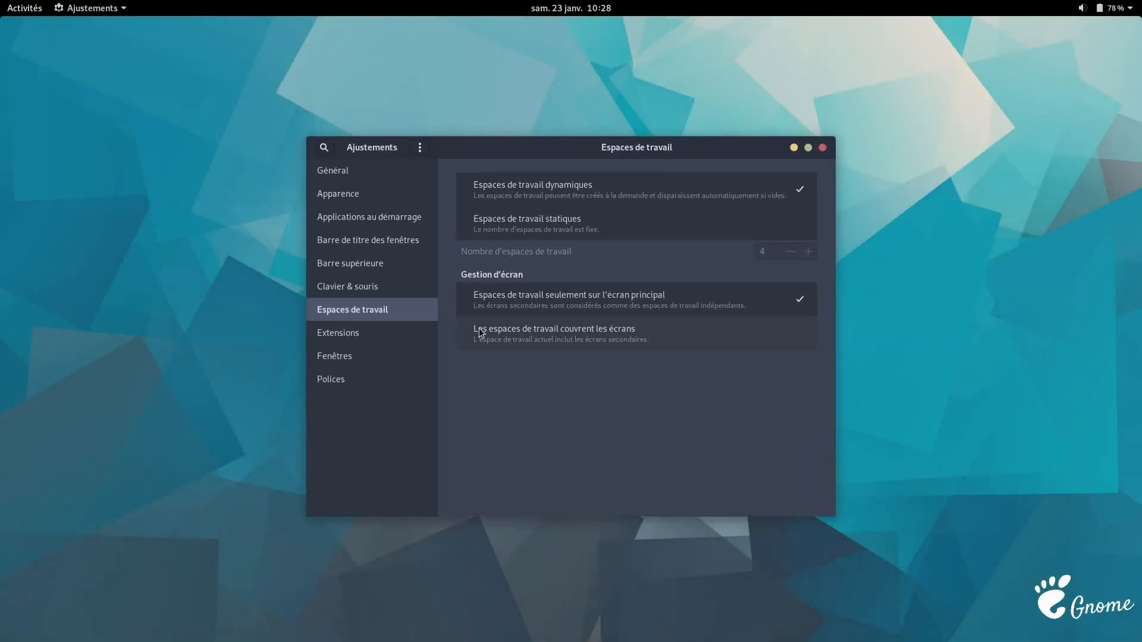
pyautogui.click(362, 325)
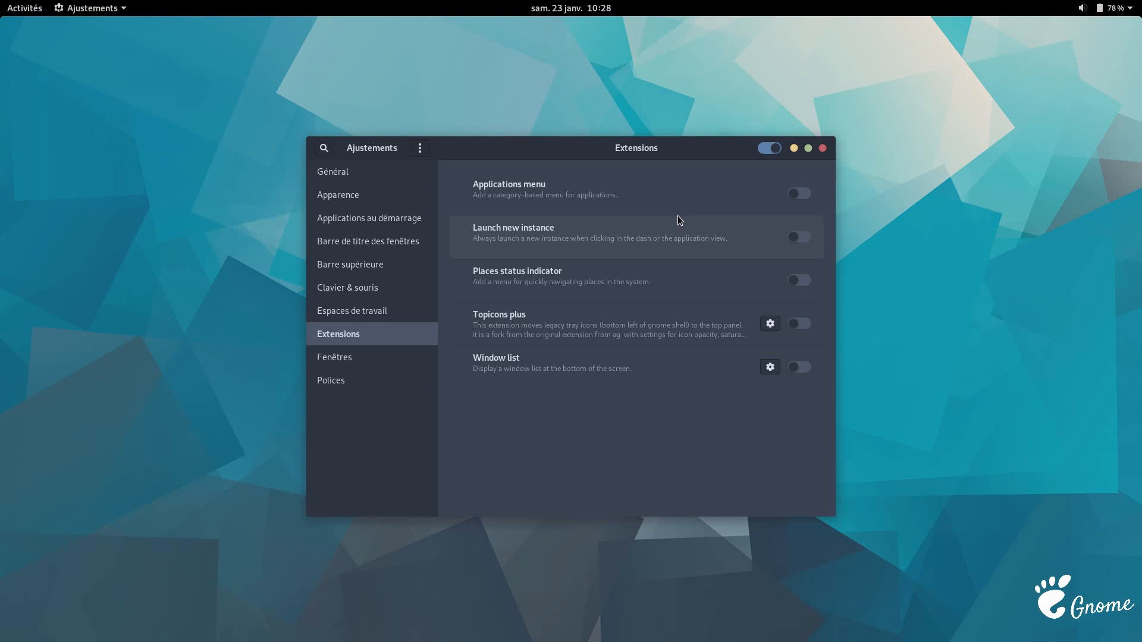
# Switch to Firefox, search the web for "extensions gnome", accept Google's consent notice and open the extensions.gnome.org site.
pyautogui.click(20, 5)
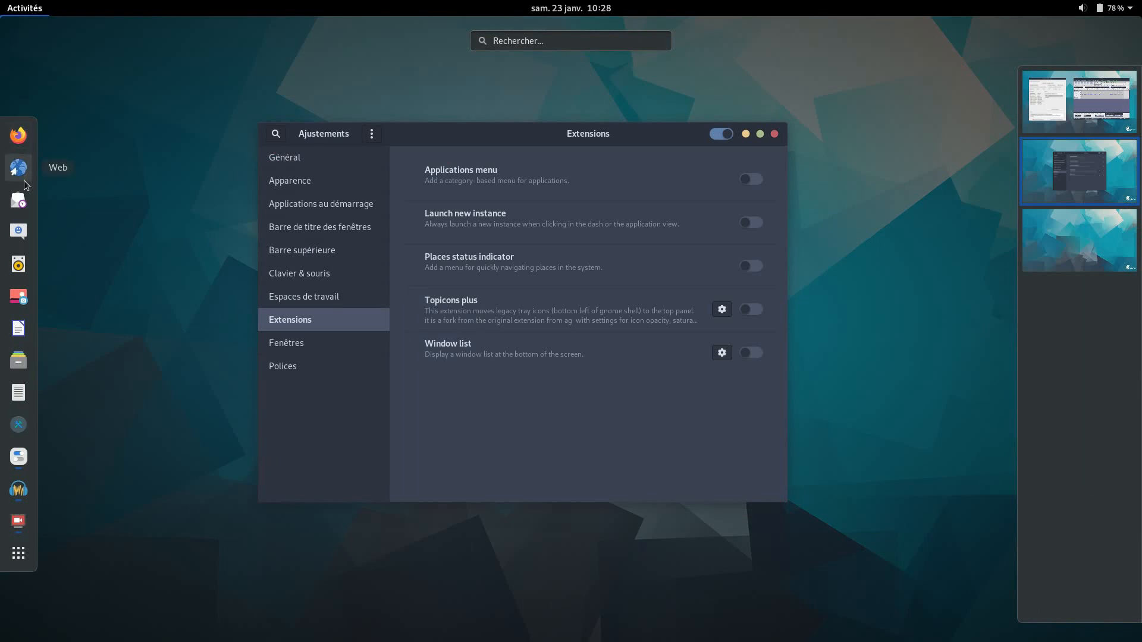
pyautogui.click(18, 136)
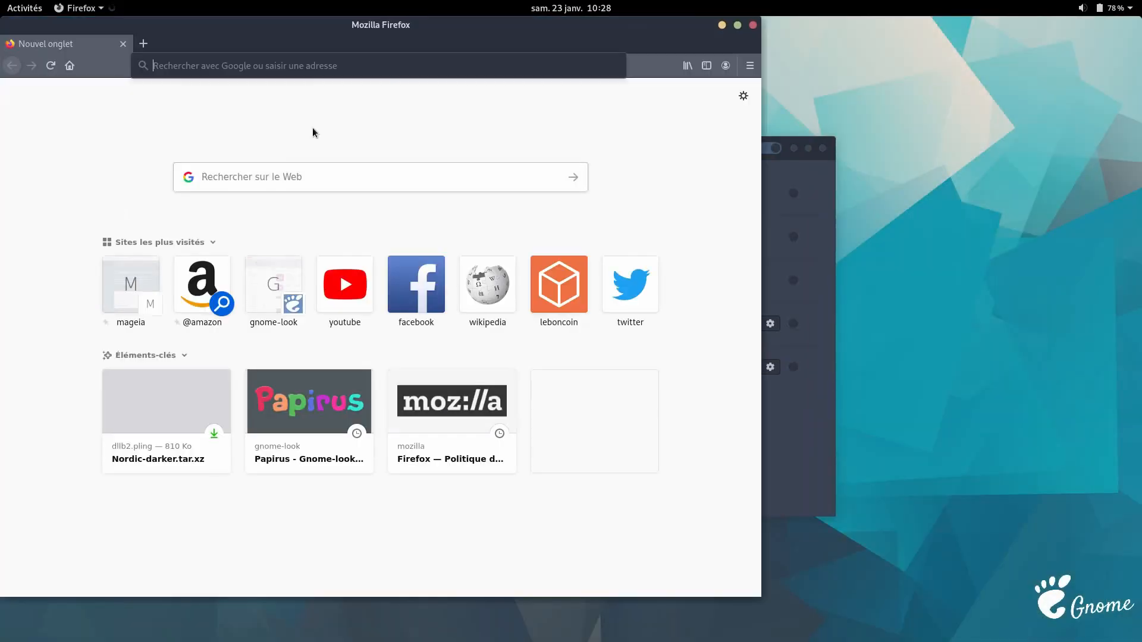
pyautogui.moveTo(272, 44); pyautogui.dragTo(365, 56)
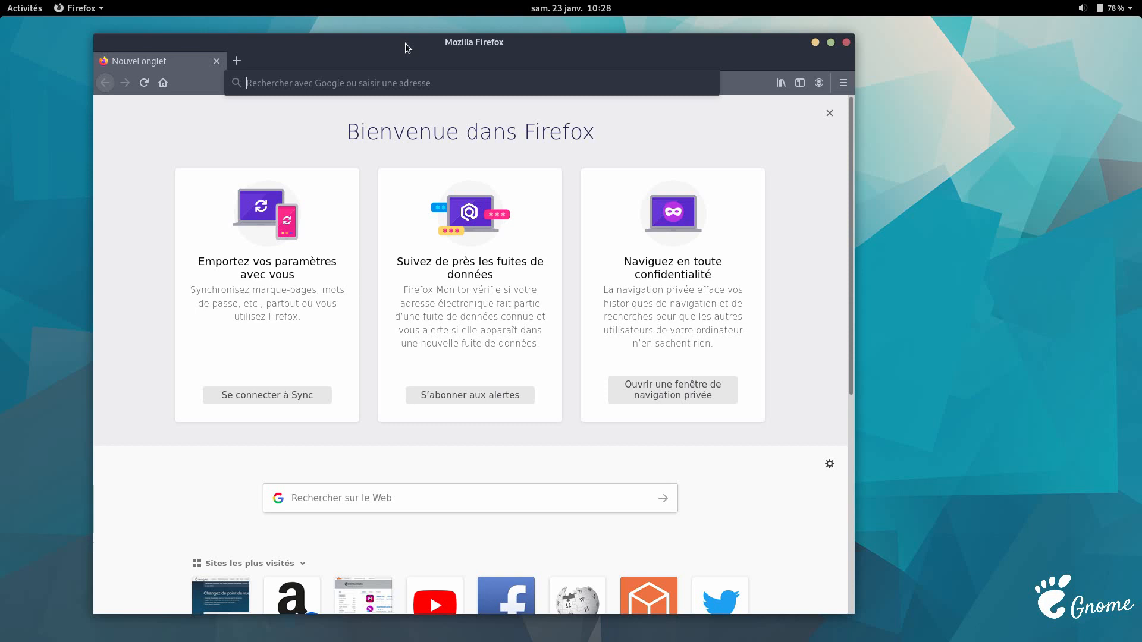
pyautogui.write('extensio')
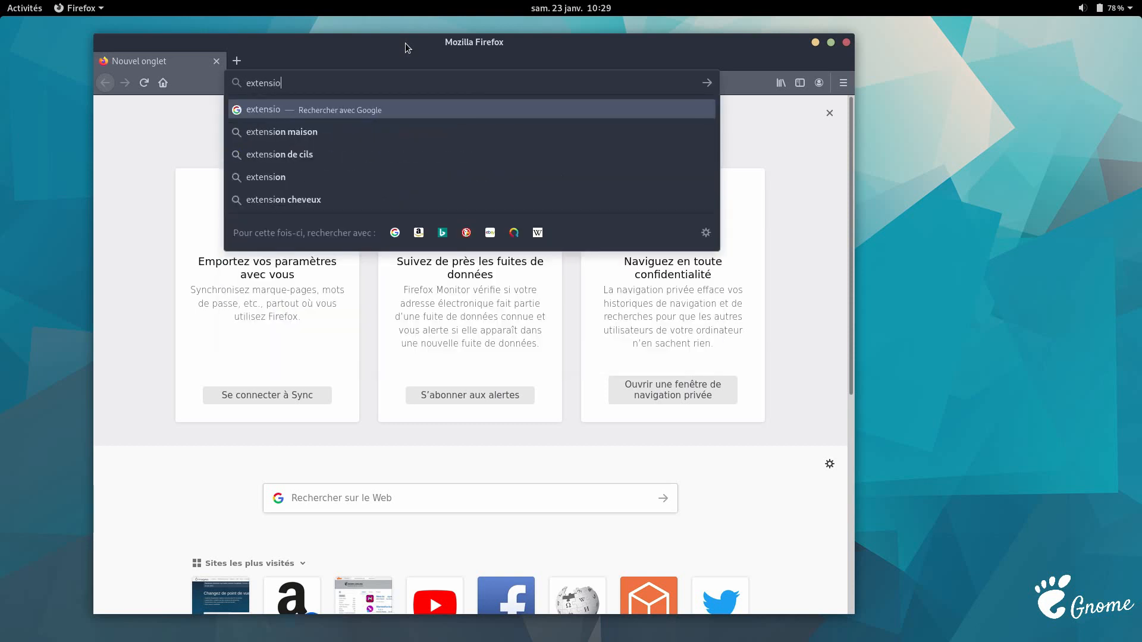
pyautogui.write('ns gnome')
pyautogui.press('Return')
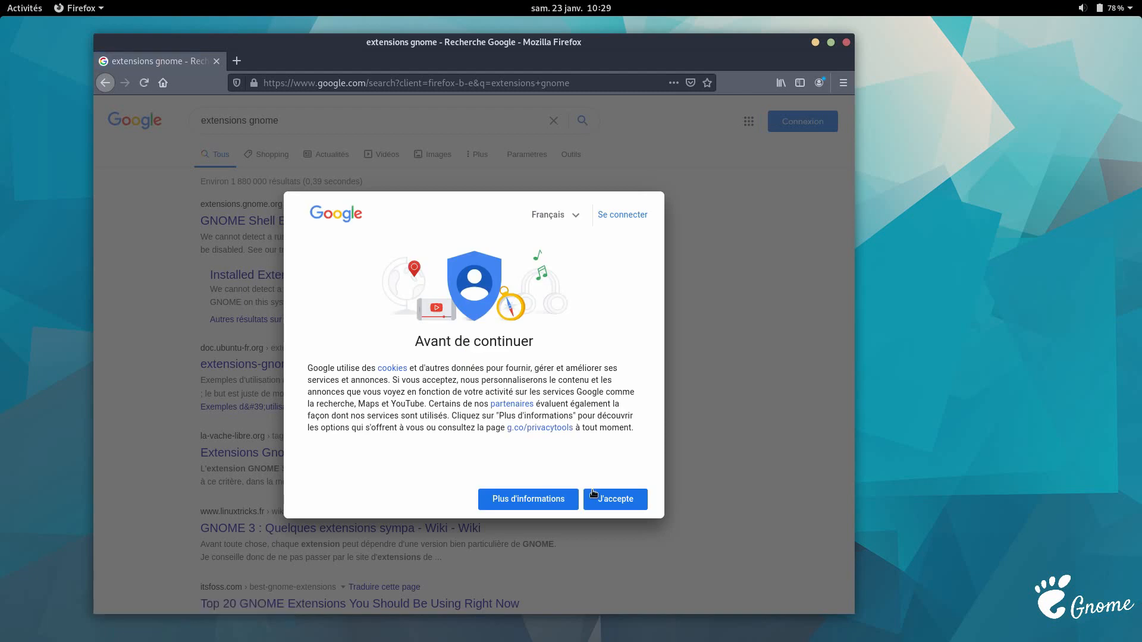
pyautogui.click(618, 502)
pyautogui.click(302, 220)
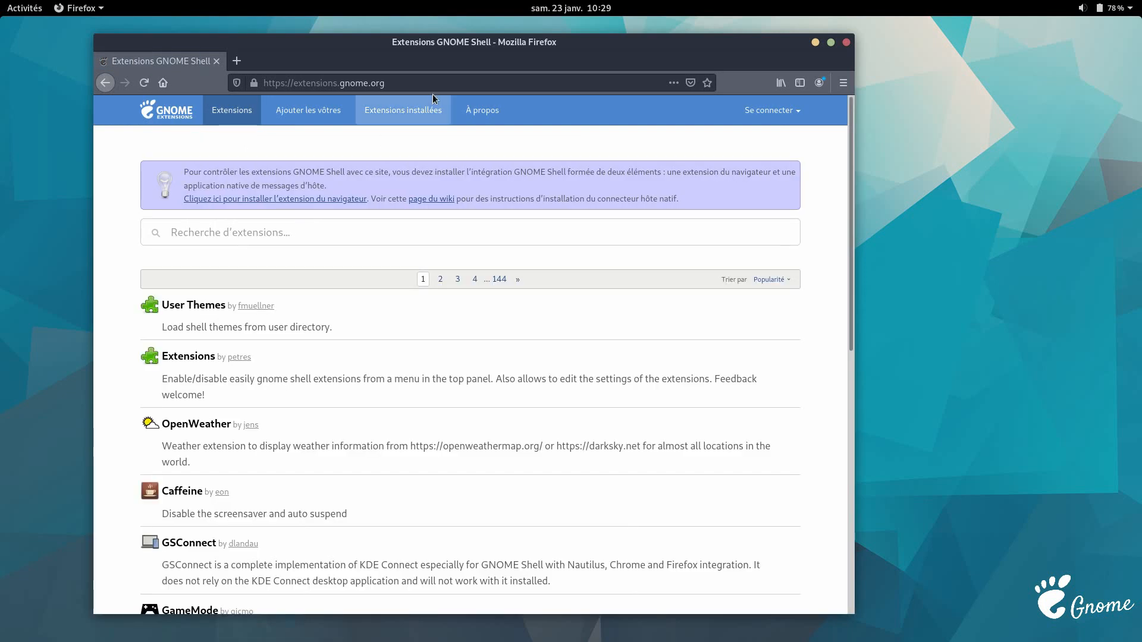
# Search extensions.gnome.org for "dash to dock" and open the Dash to Dock extension page.
pyautogui.moveTo(407, 50); pyautogui.dragTo(515, 50)
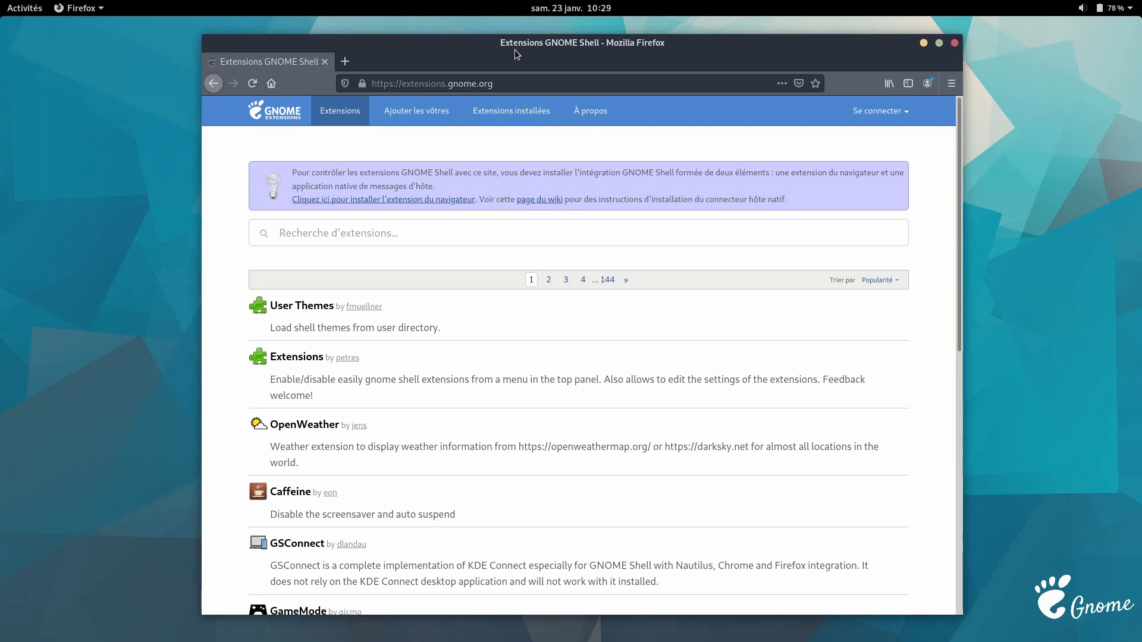
pyautogui.click(374, 231)
pyautogui.write('dashto')
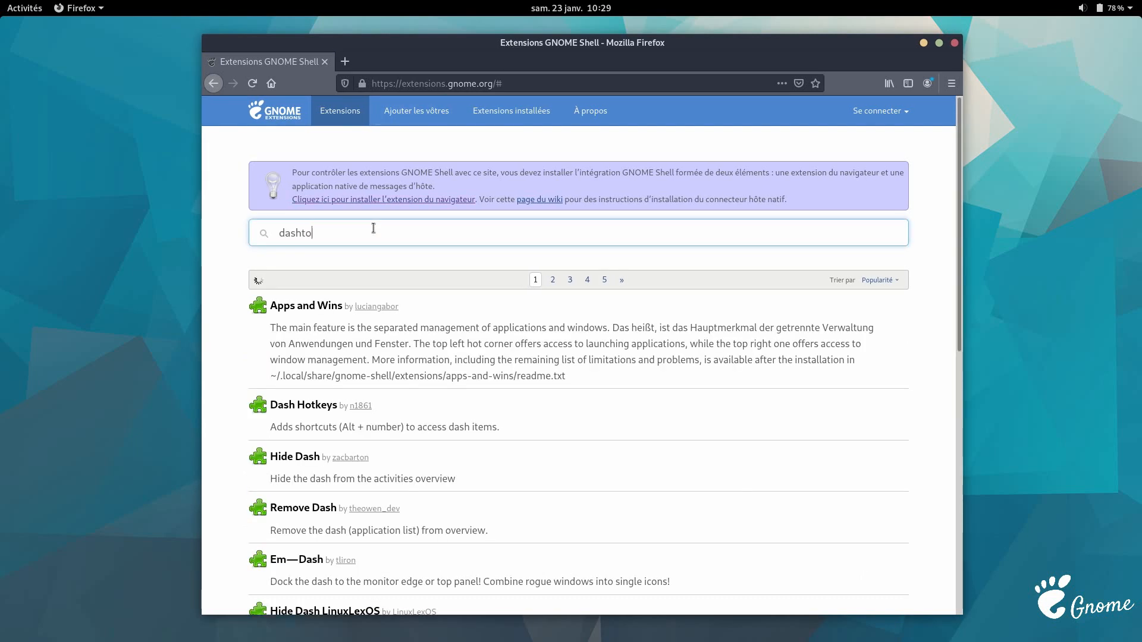
pyautogui.write('dock')
pyautogui.press('BackSpace')
pyautogui.press('BackSpace')
pyautogui.press('BackSpace')
pyautogui.press('BackSpace')
pyautogui.press('BackSpace')
pyautogui.press('BackSpace')
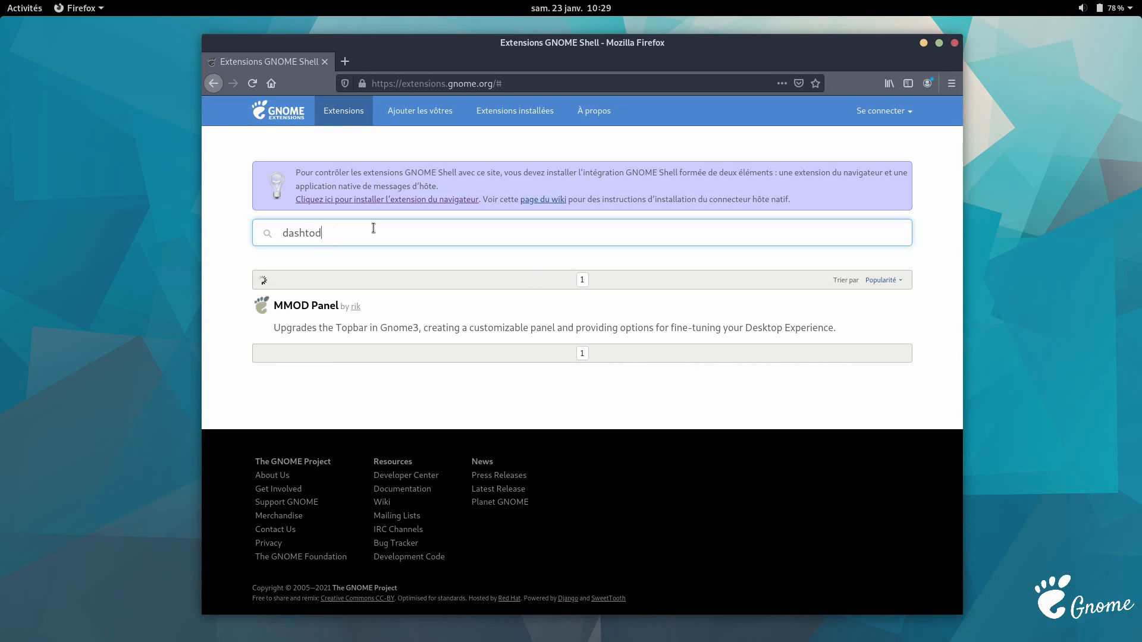
pyautogui.write('to dock')
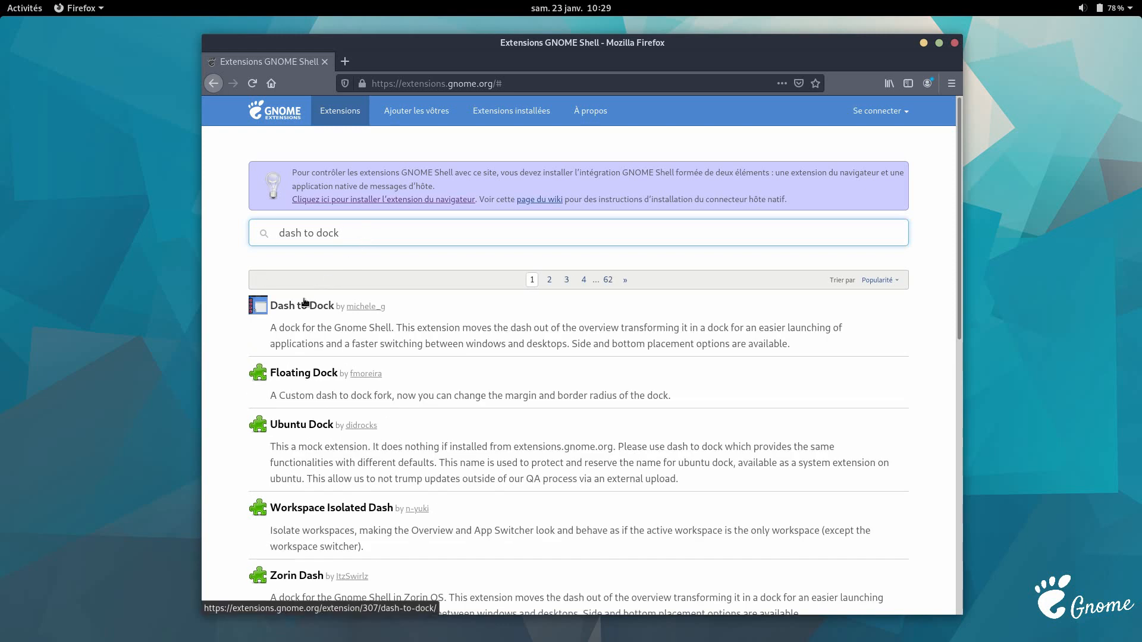
pyautogui.click(305, 301)
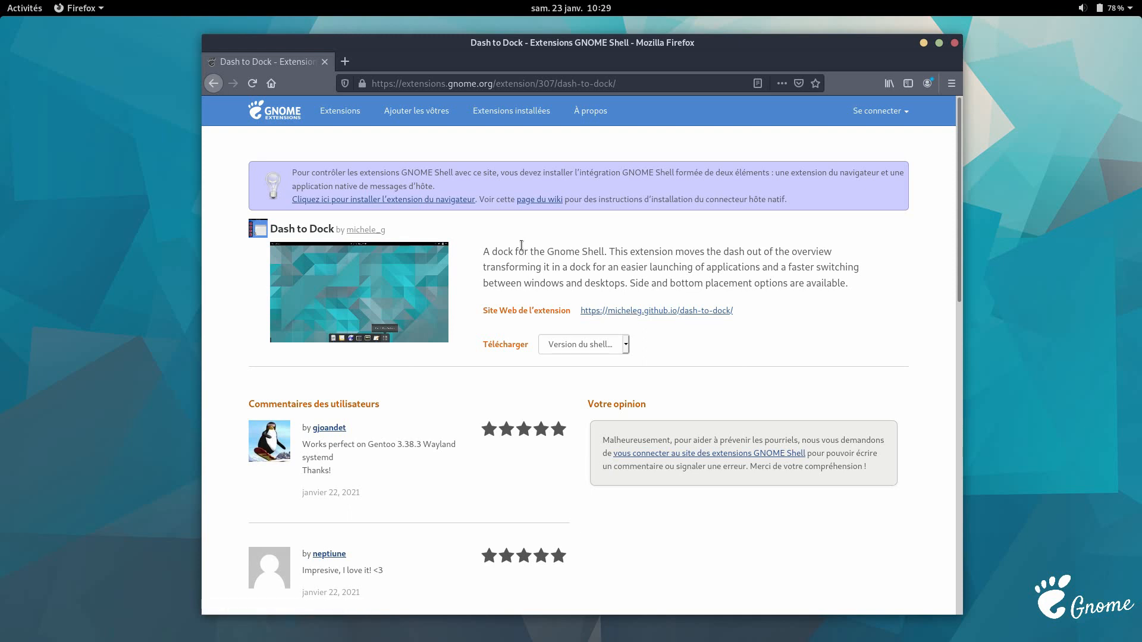
# Add the Intégration à GNOME Shell extension to Firefox and reload the Dash to Dock page.
pyautogui.click(441, 201)
pyautogui.click(617, 181)
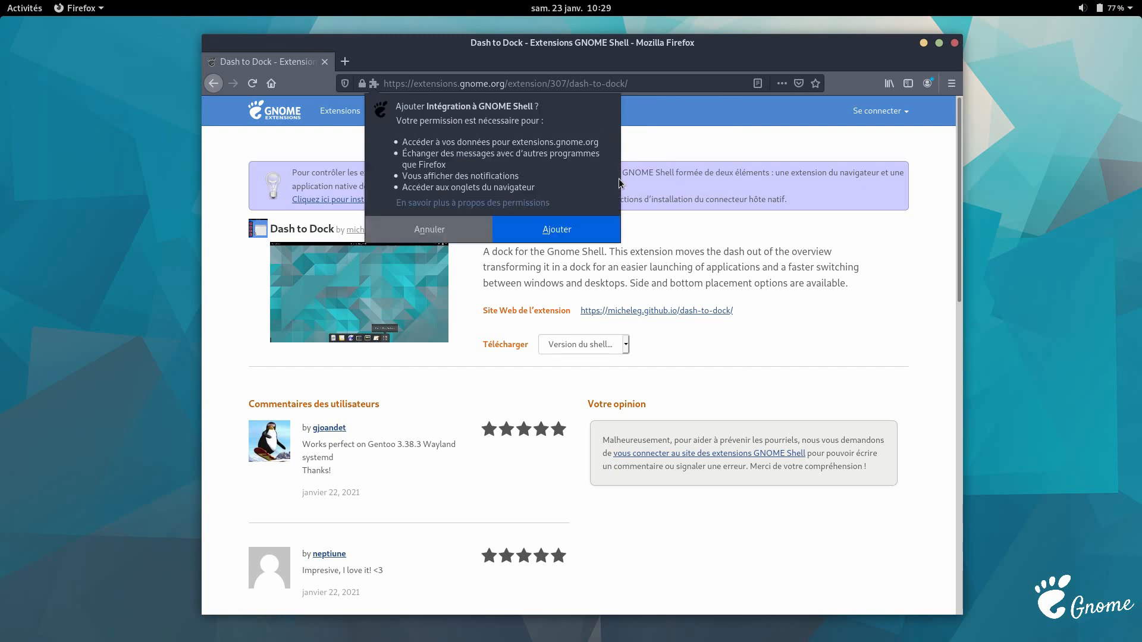
pyautogui.click(569, 230)
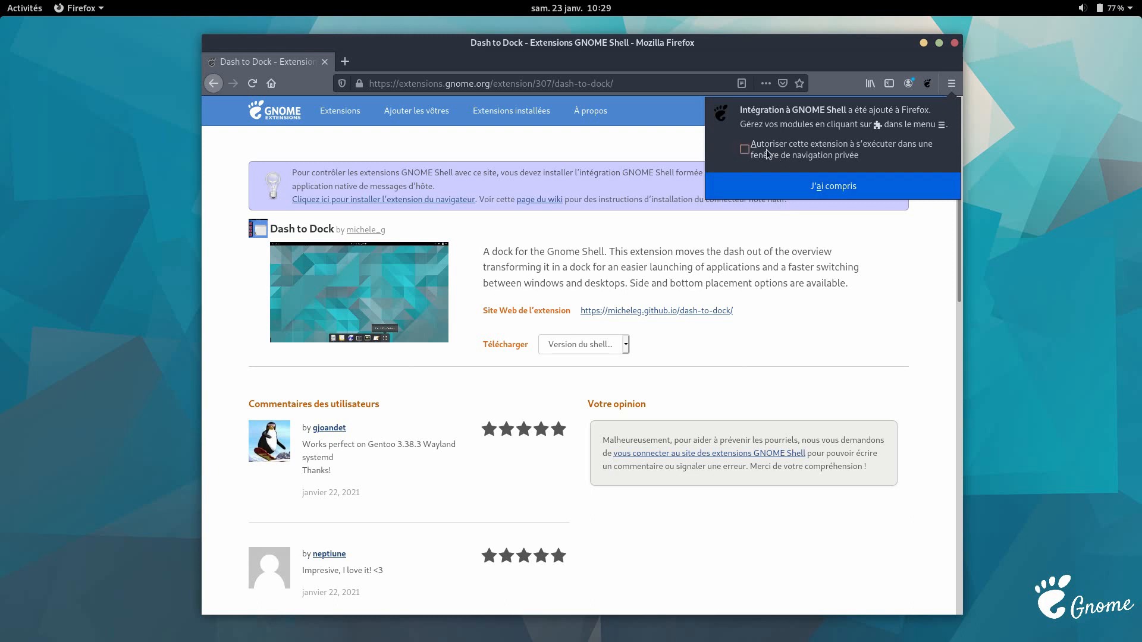
pyautogui.click(783, 185)
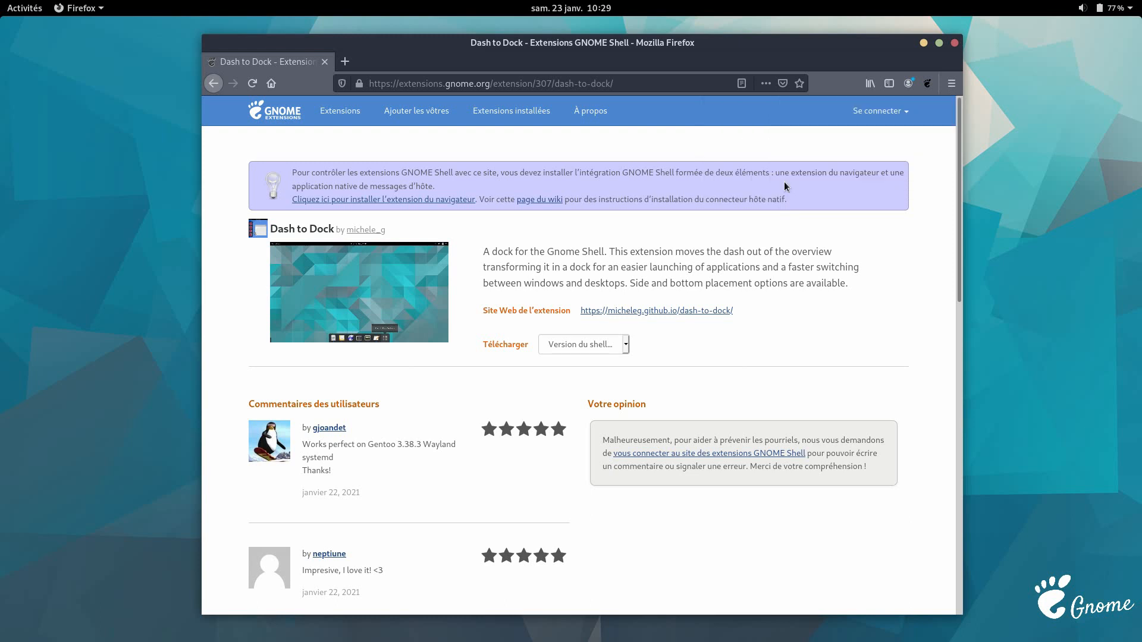
pyautogui.click(248, 88)
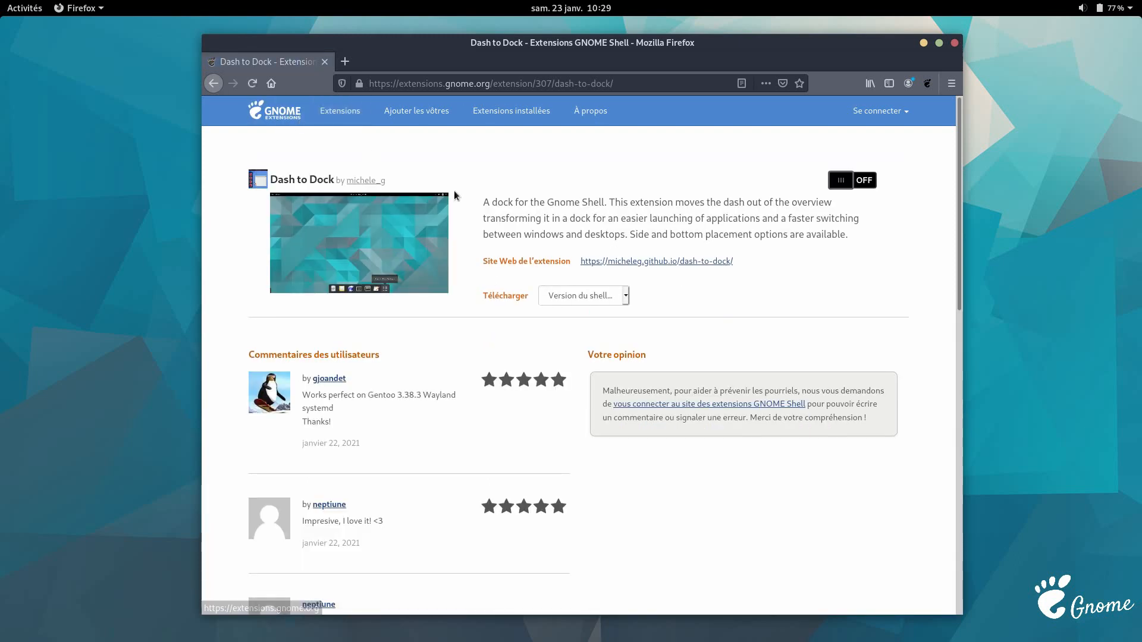
# Install the Dash to Dock extension, and test the dock's behaviour by maximising and restoring the Firefox window.
pyautogui.click(850, 185)
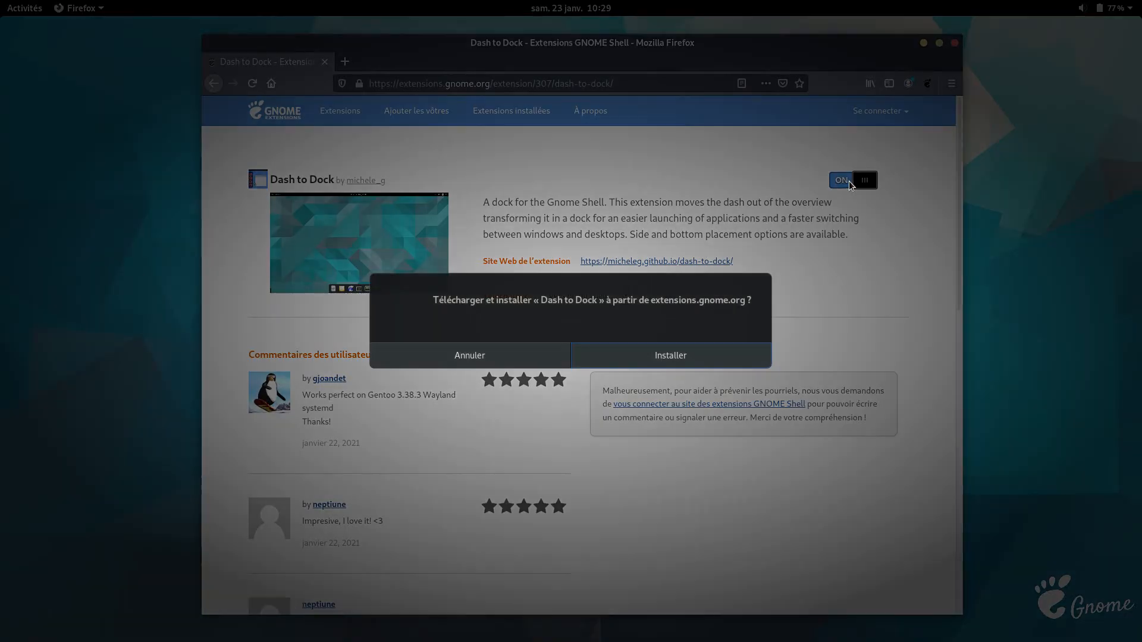
pyautogui.click(672, 355)
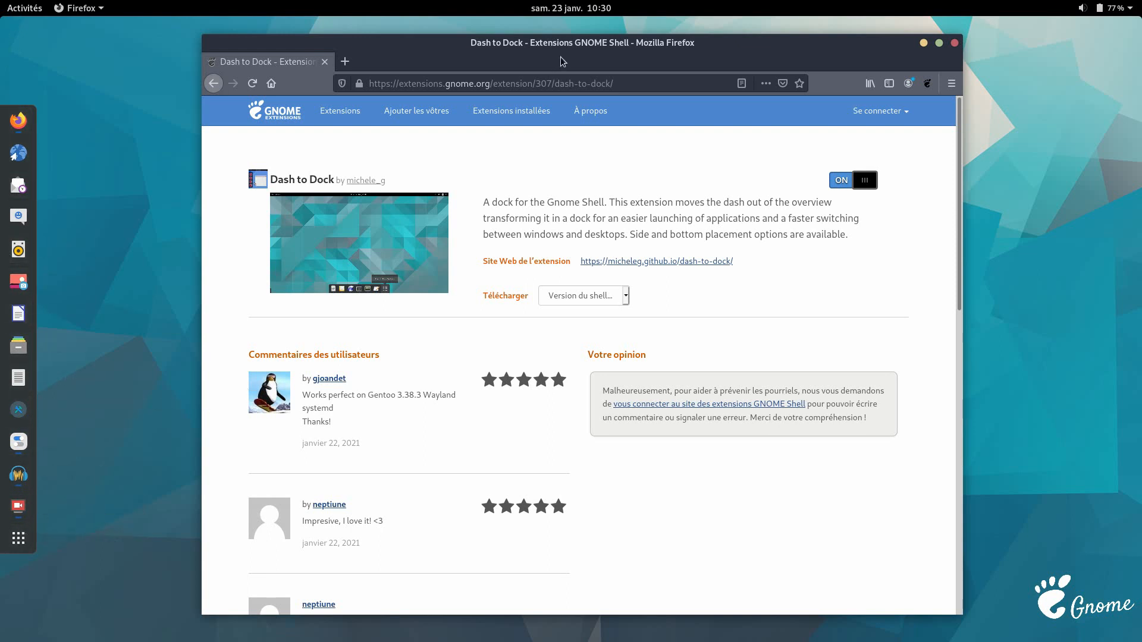
pyautogui.doubleClick(577, 43)
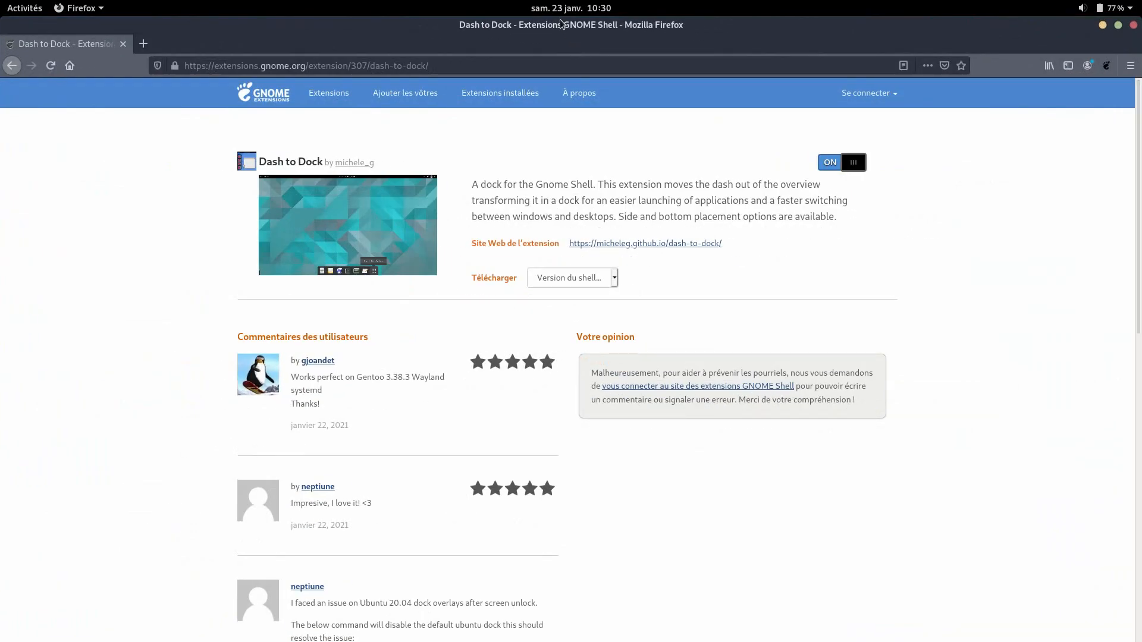
pyautogui.doubleClick(559, 20)
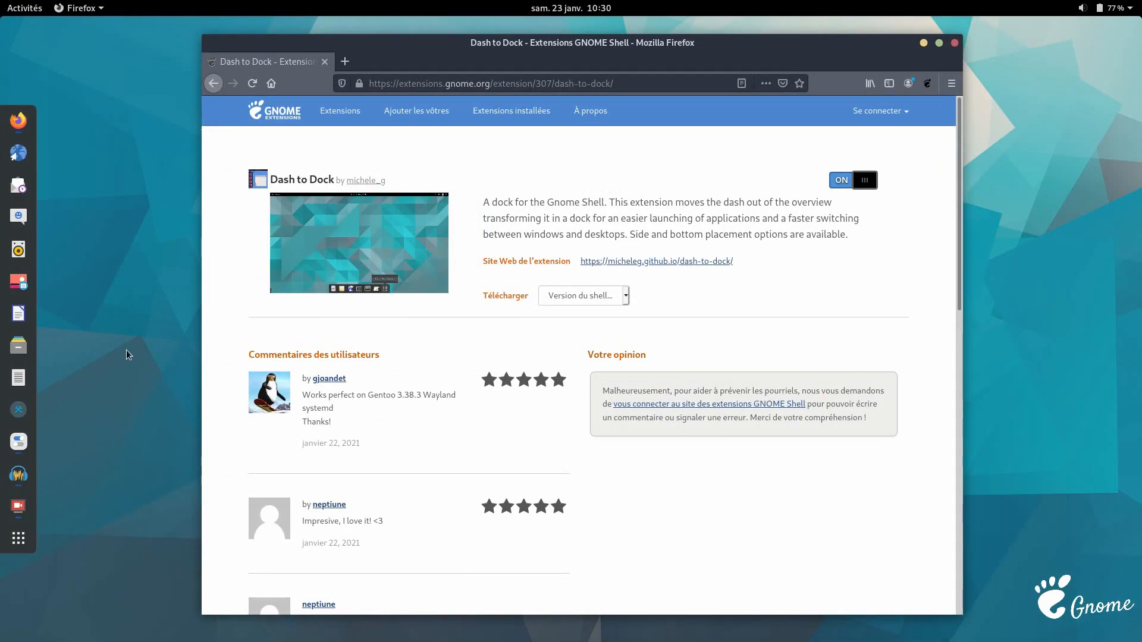
# Return to the extension list and search it for "gs connect".
pyautogui.scroll(-5, 377, 159)
pyautogui.scroll(5, 377, 160)
pyautogui.click(213, 84)
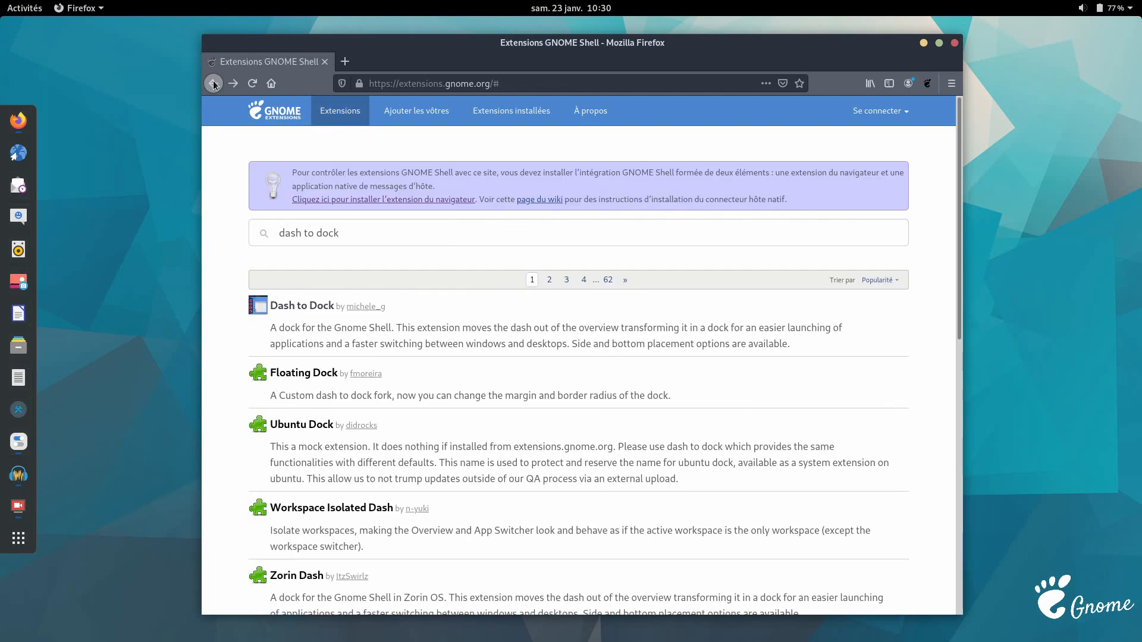
pyautogui.moveTo(358, 224); pyautogui.dragTo(355, 241)
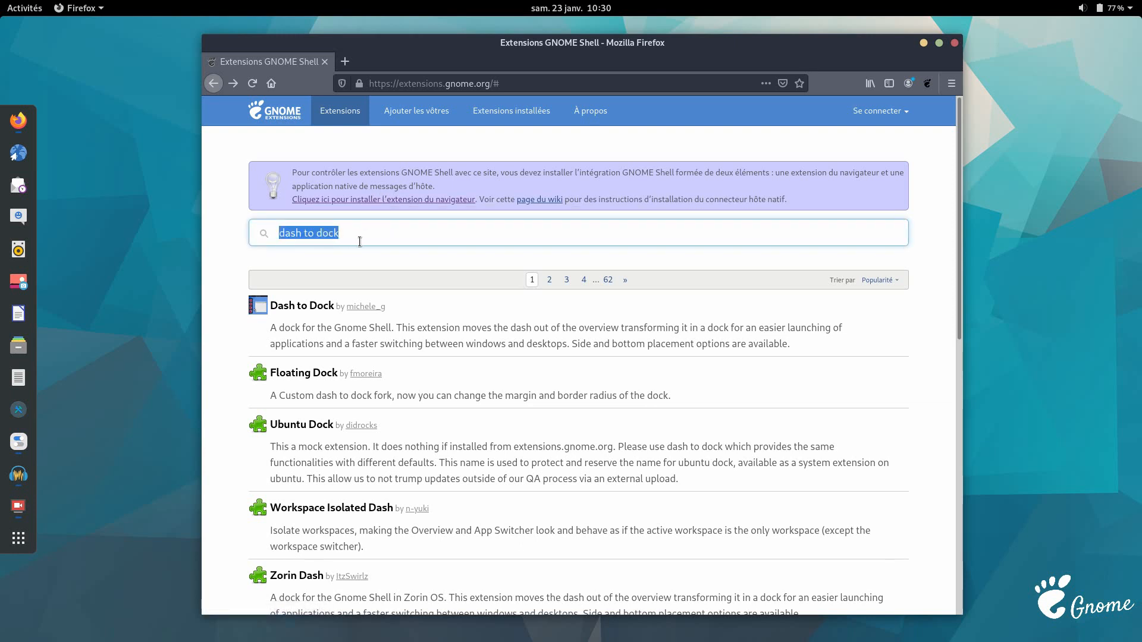
pyautogui.write('gs connect')
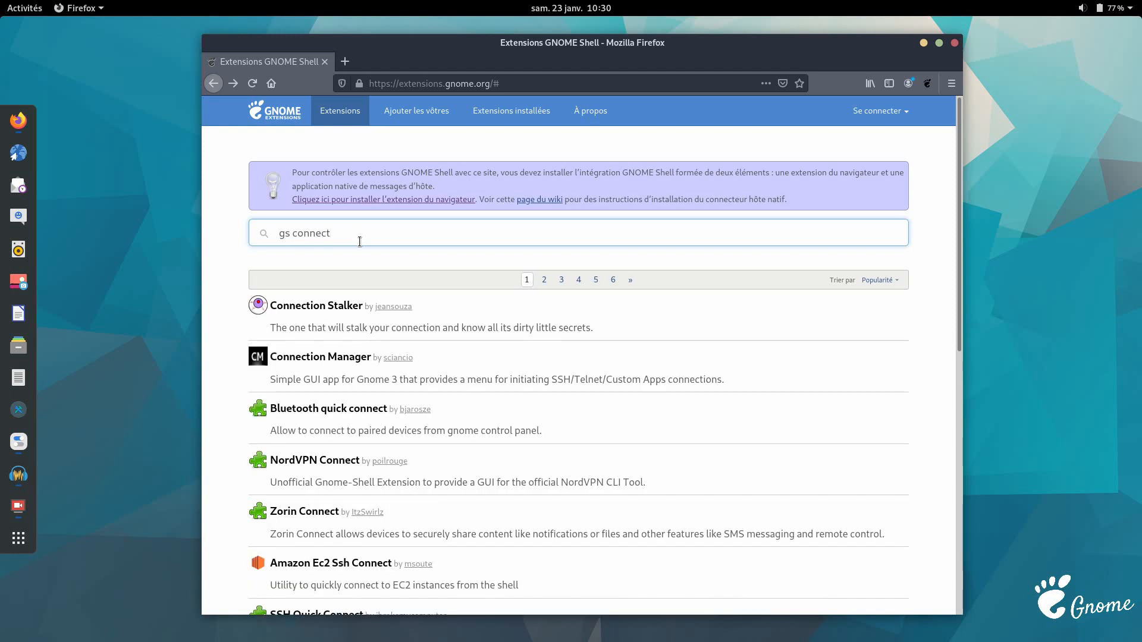
pyautogui.scroll(-3, 386, 324)
pyautogui.scroll(4, 387, 323)
# Correct the search term to "gsconnect" and install the GSConnect extension from its page.
pyautogui.rightClick(354, 239)
pyautogui.click(292, 234)
pyautogui.press('Delete')
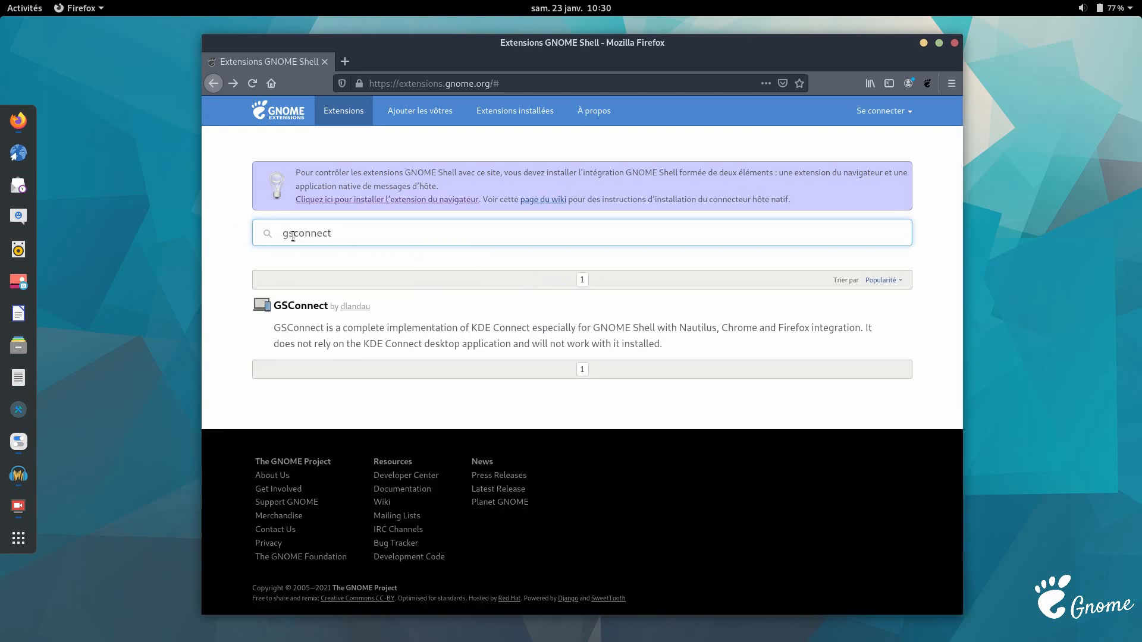
pyautogui.click(290, 298)
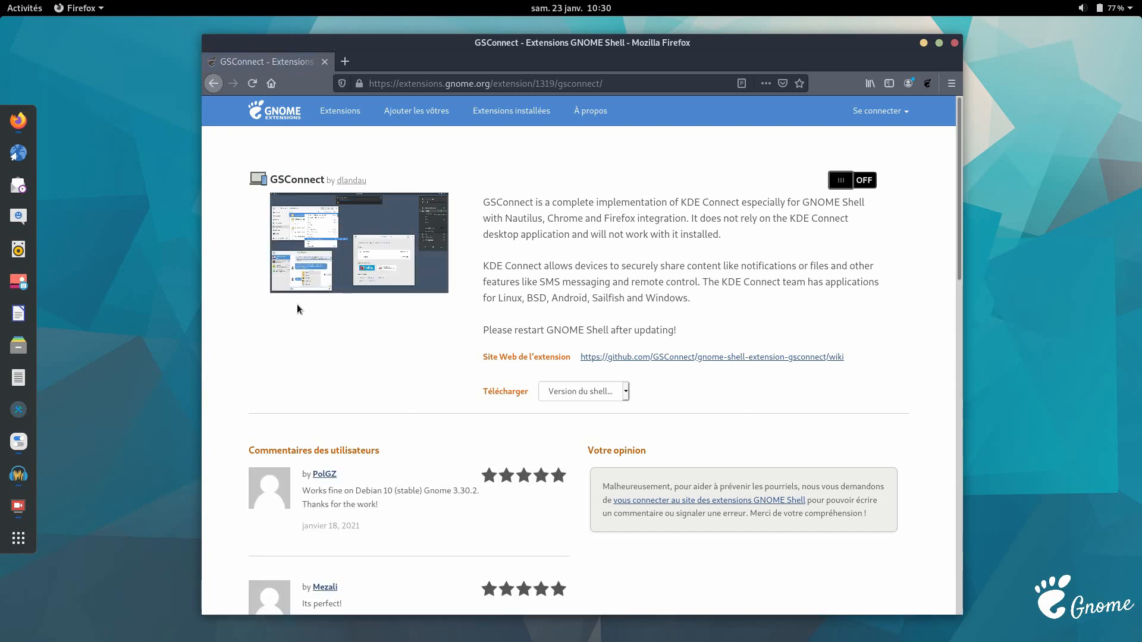
pyautogui.click(846, 176)
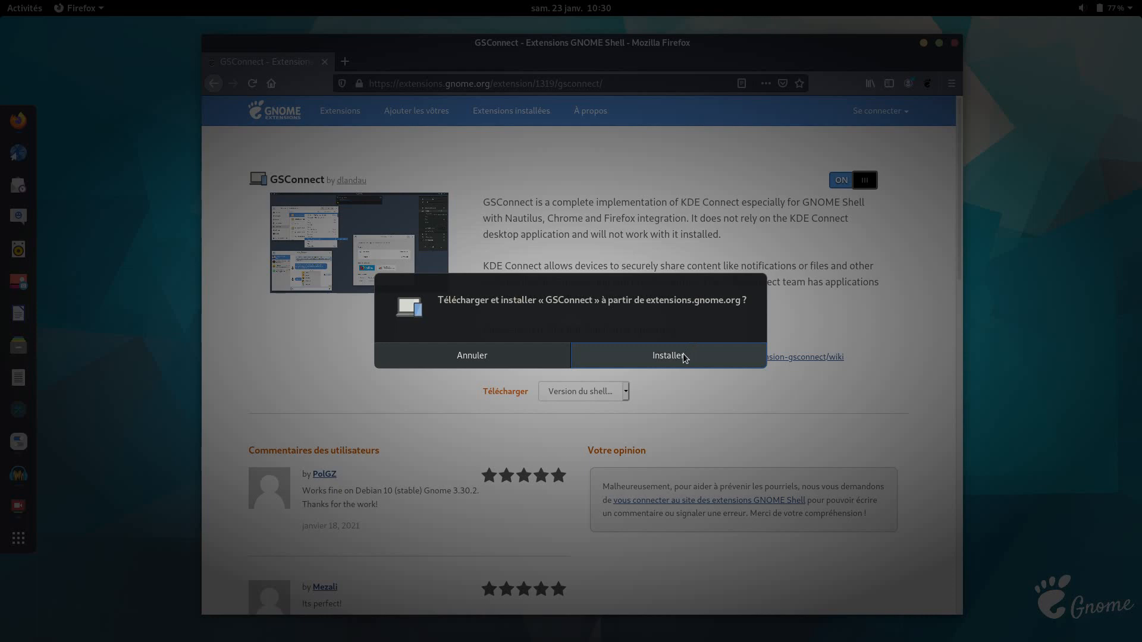
pyautogui.click(683, 353)
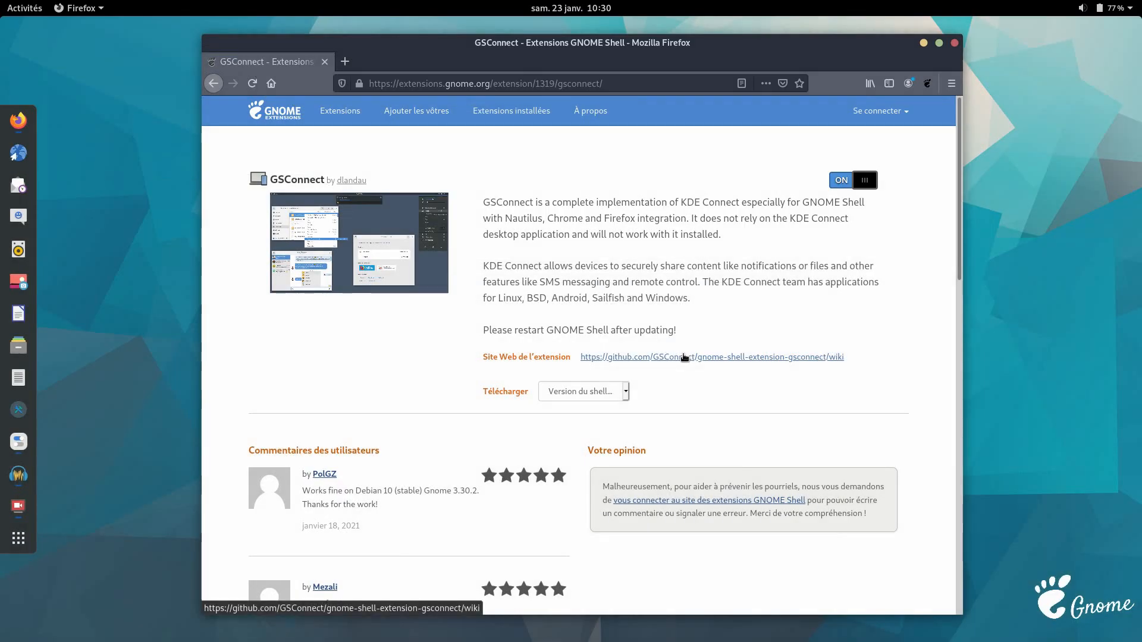
# Return to the extension list, search it for "topicons", and install the TopIcons Plus extension from its page.
pyautogui.click(213, 84)
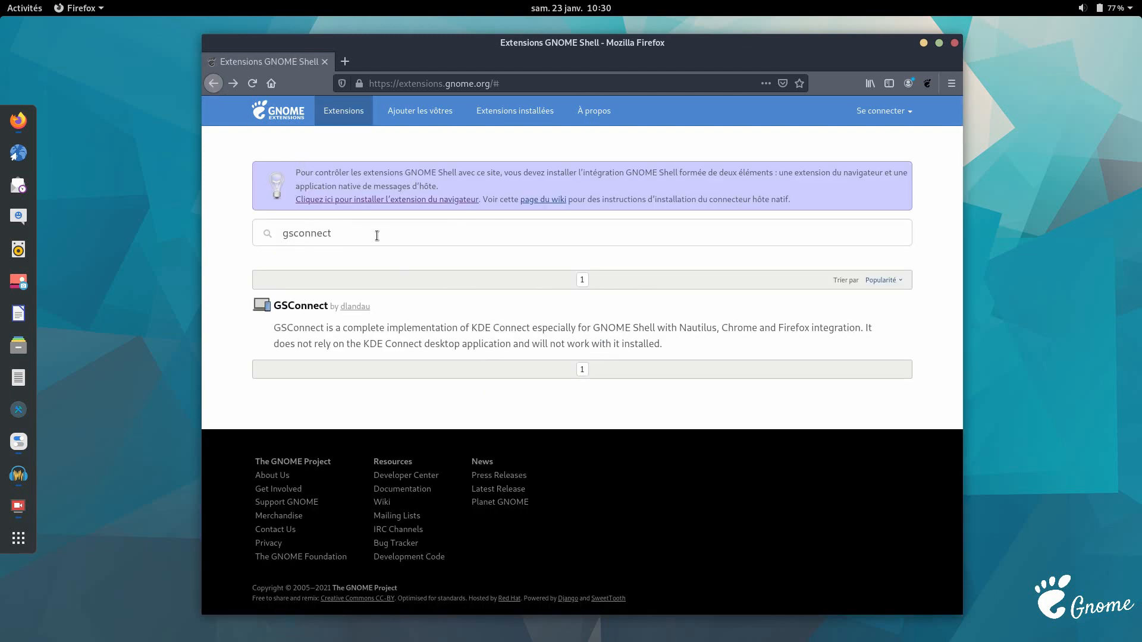
pyautogui.moveTo(377, 236); pyautogui.dragTo(245, 221)
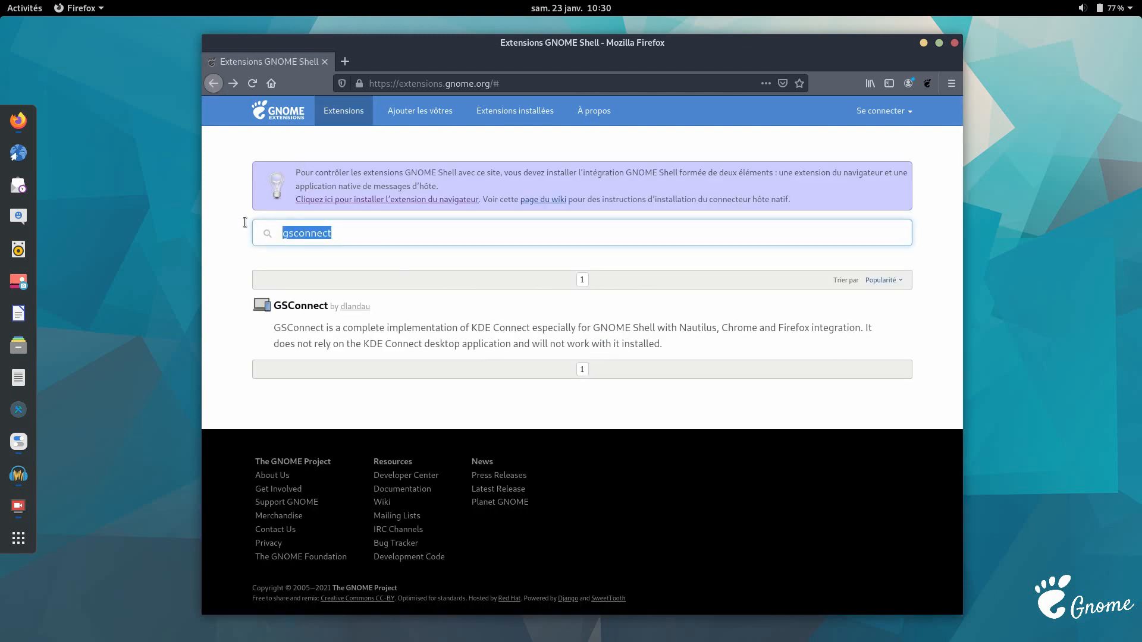
pyautogui.write('topin')
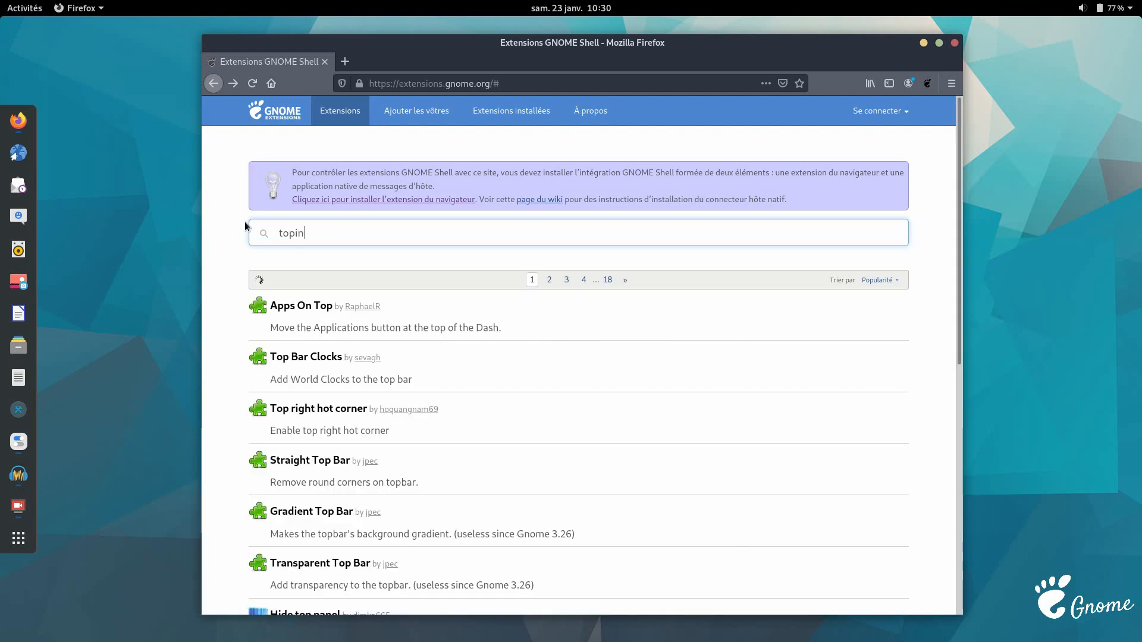
pyautogui.press('BackSpace')
pyautogui.write('cons')
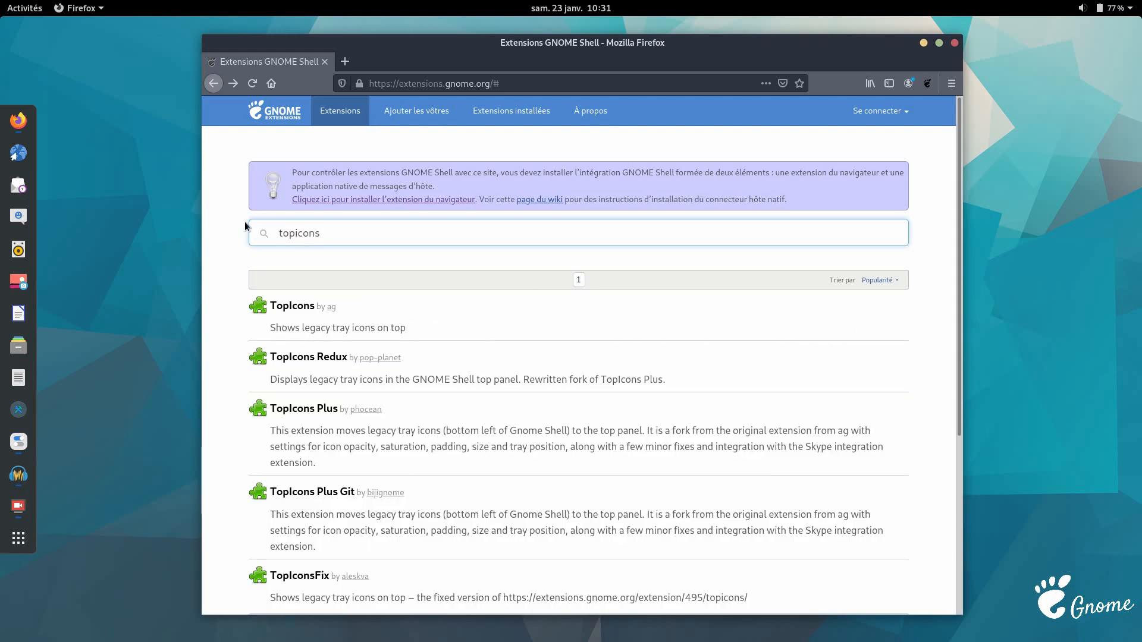
pyautogui.click(300, 408)
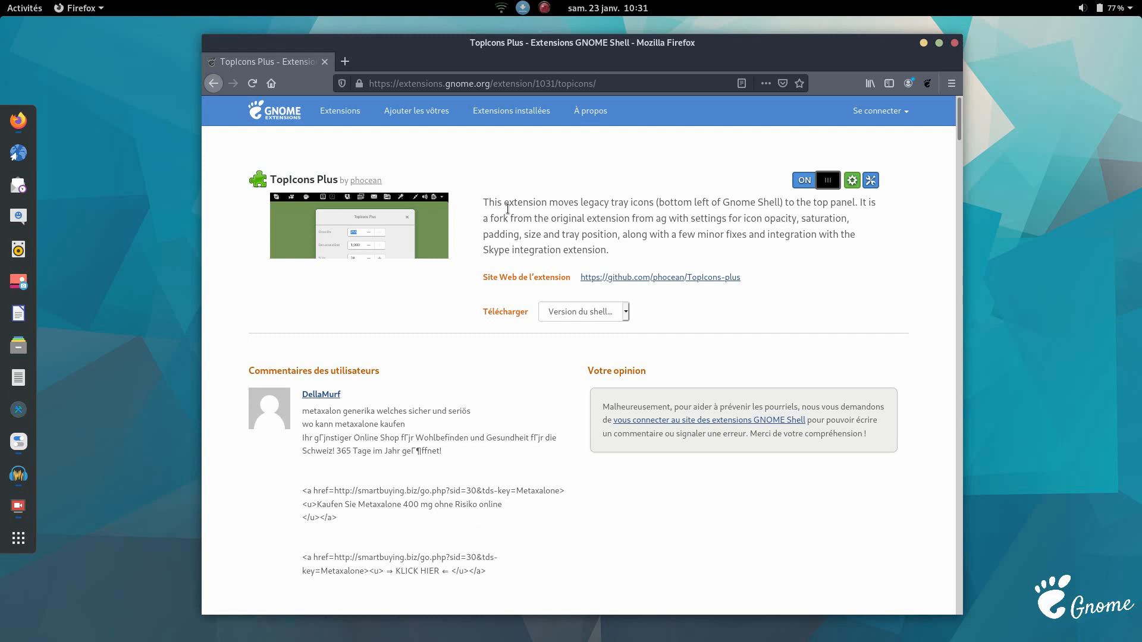
# Return to the extension list, search it for "desktop icons", and open the page of the first Desktop Icons extension.
pyautogui.click(218, 88)
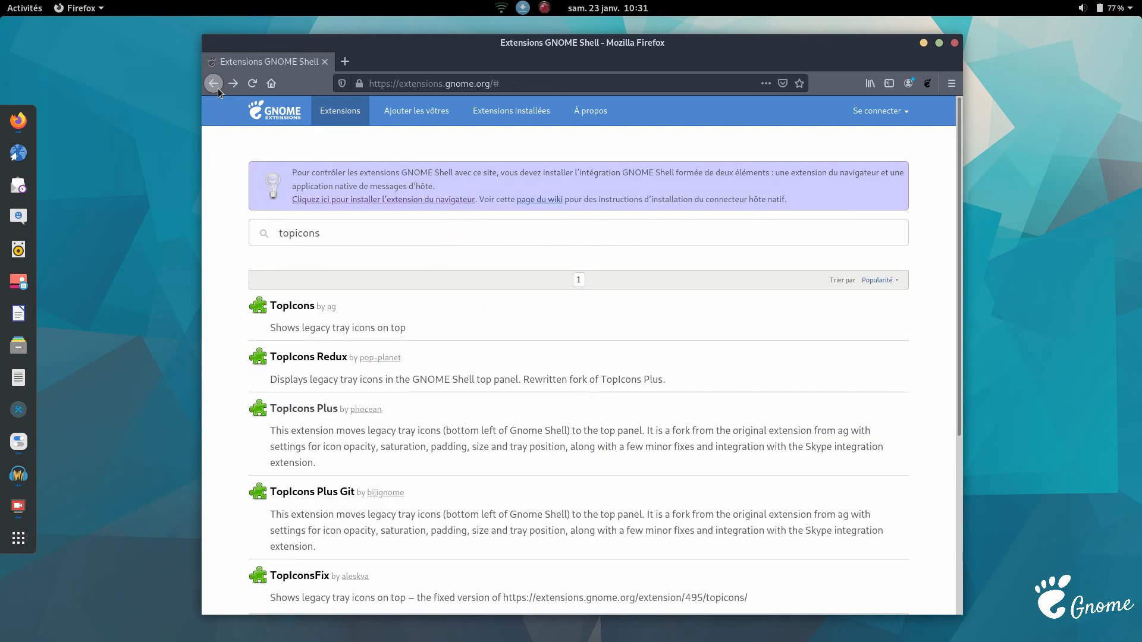
pyautogui.doubleClick(355, 233)
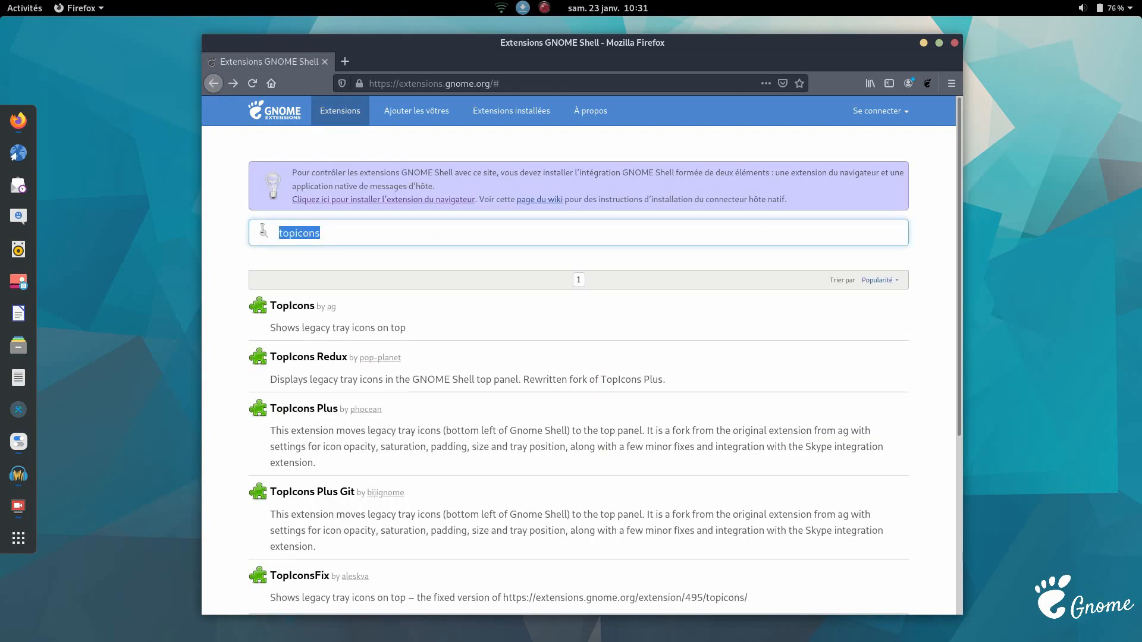
pyautogui.write('desktop icons')
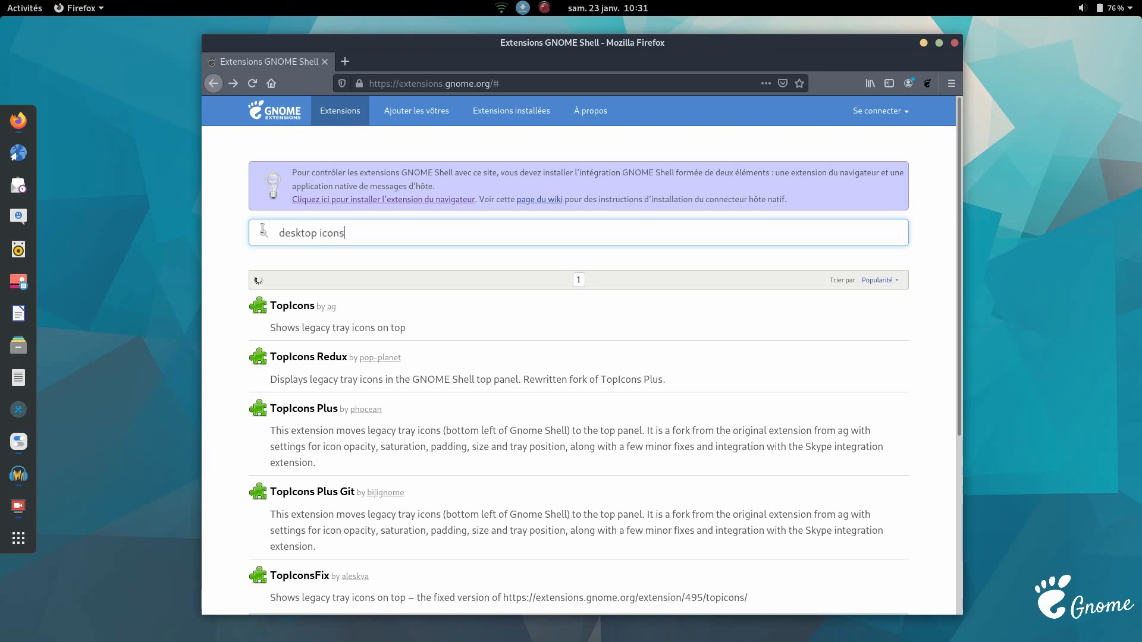
pyautogui.click(294, 307)
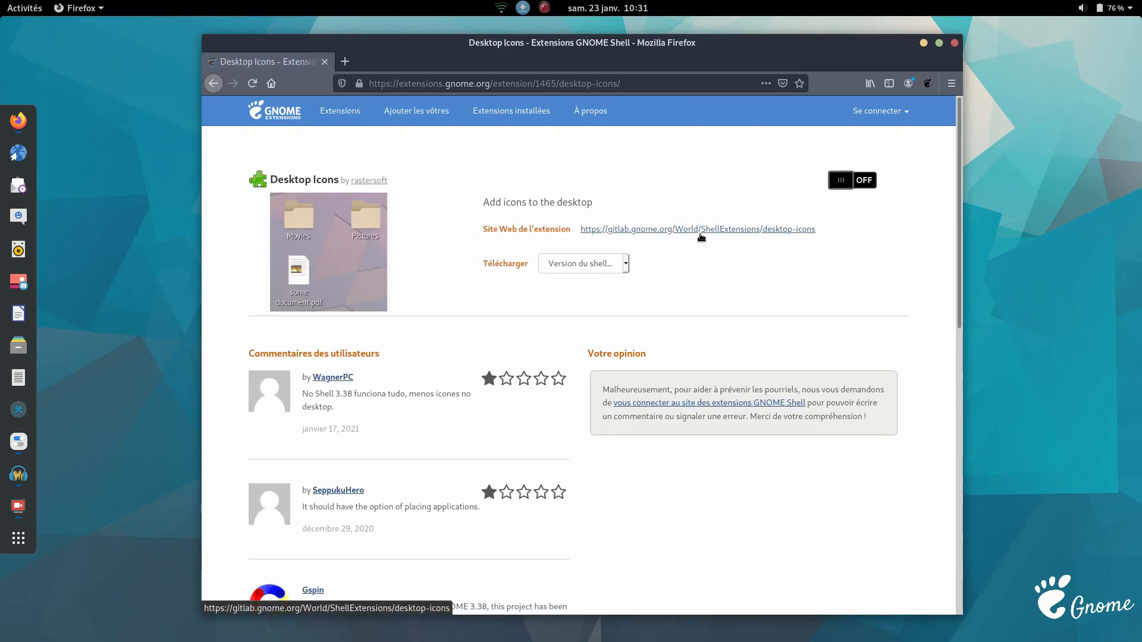
# Move the Firefox window aside to close the Ajustements window behind it, and install the Desktop Icons extension.
pyautogui.moveTo(464, 50); pyautogui.dragTo(586, 53)
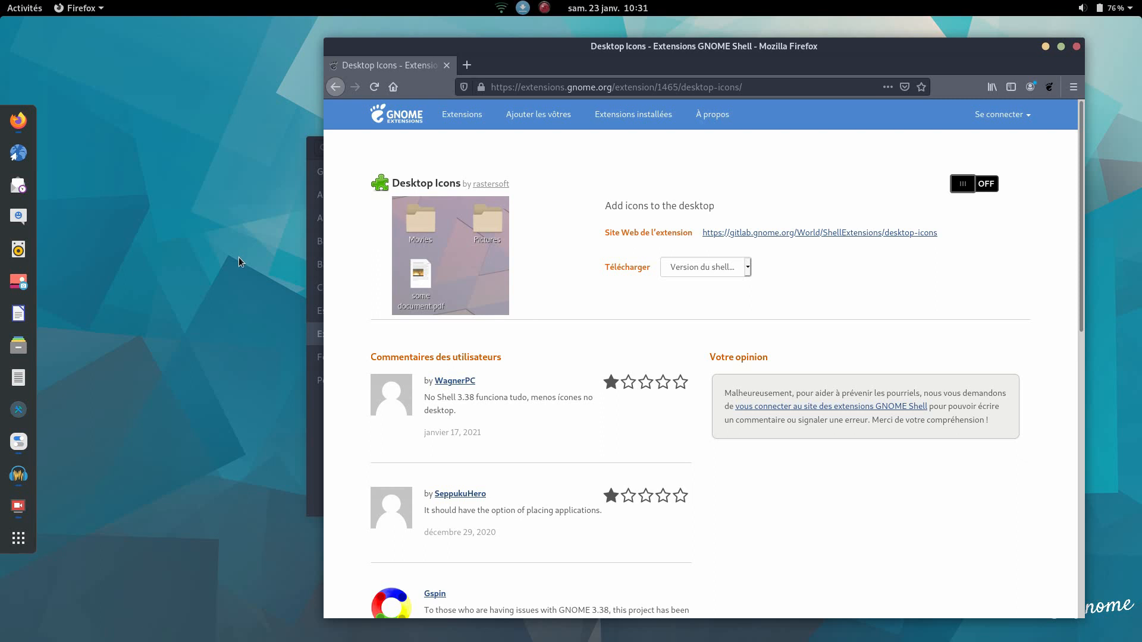
pyautogui.click(315, 265)
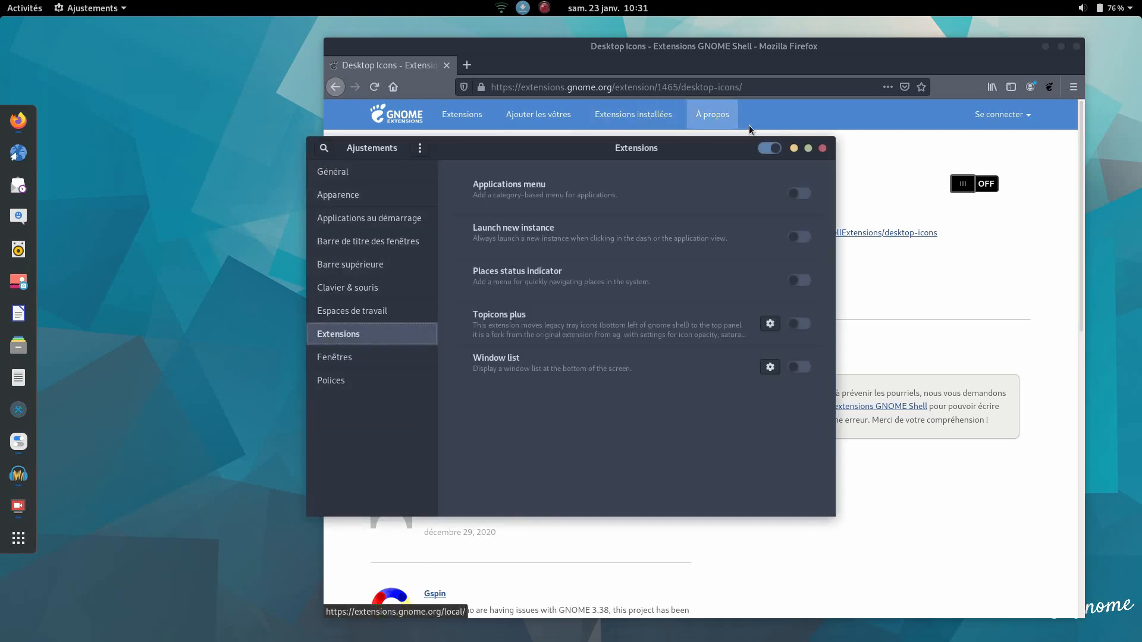
pyautogui.click(822, 148)
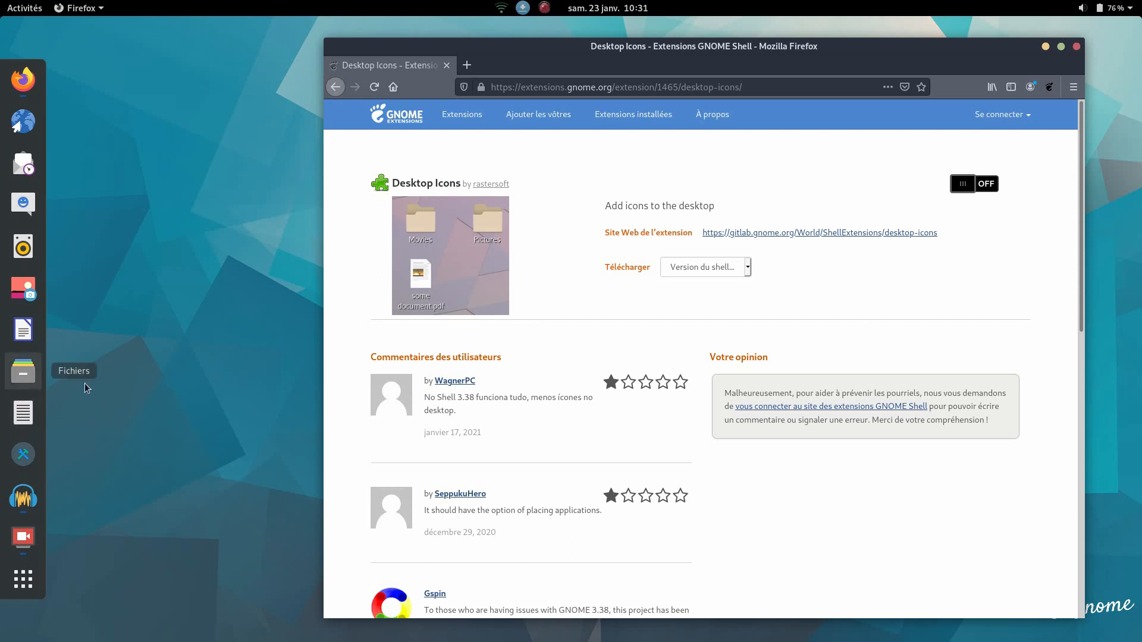
pyautogui.click(979, 185)
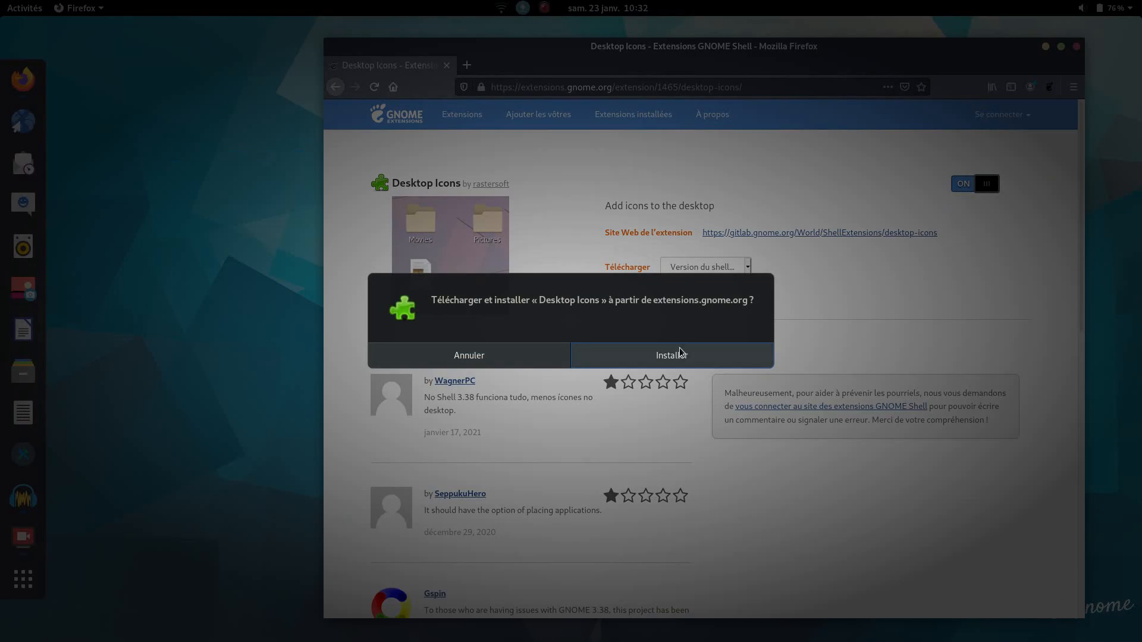
pyautogui.click(680, 353)
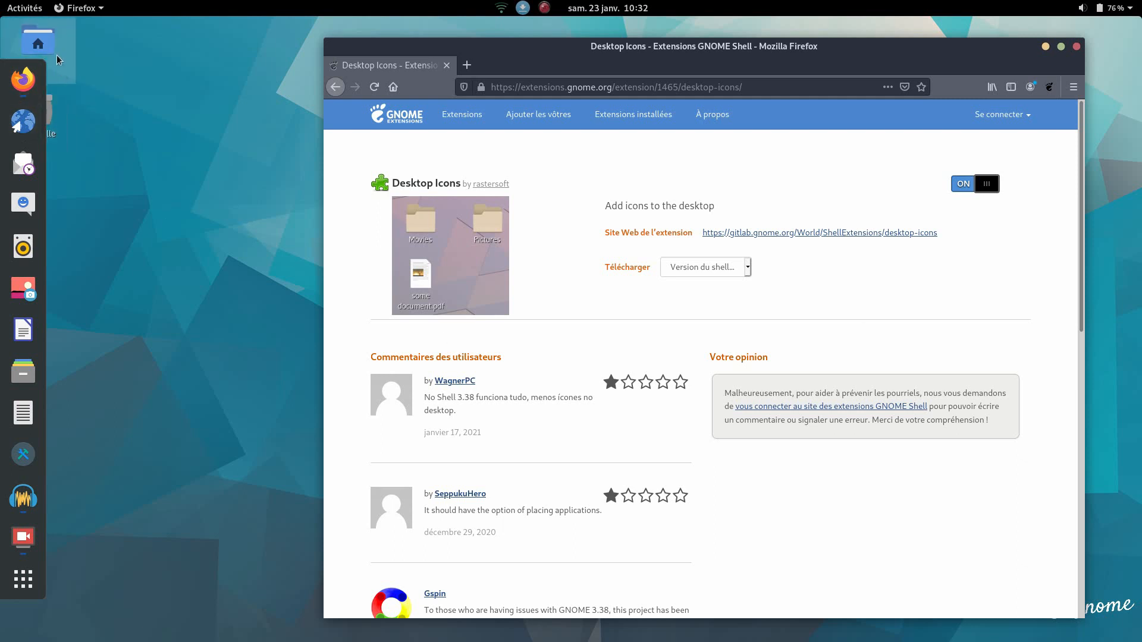
# Search the extension list for "you2ber", install the you2ber extension from its page, and close Firefox.
pyautogui.click(336, 86)
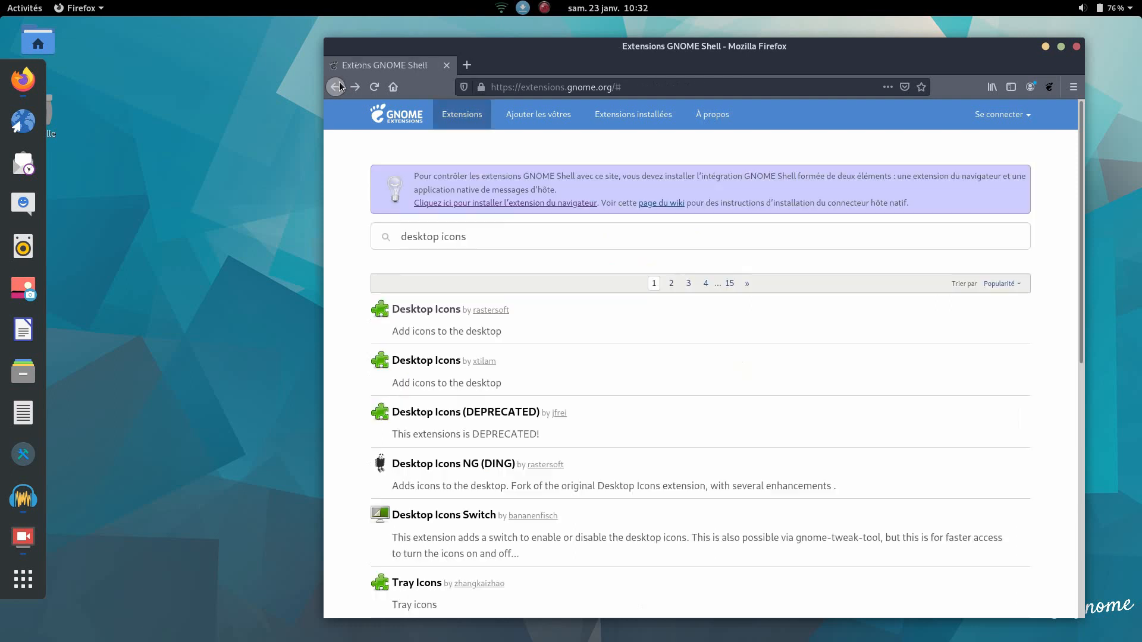
pyautogui.moveTo(535, 235); pyautogui.dragTo(371, 240)
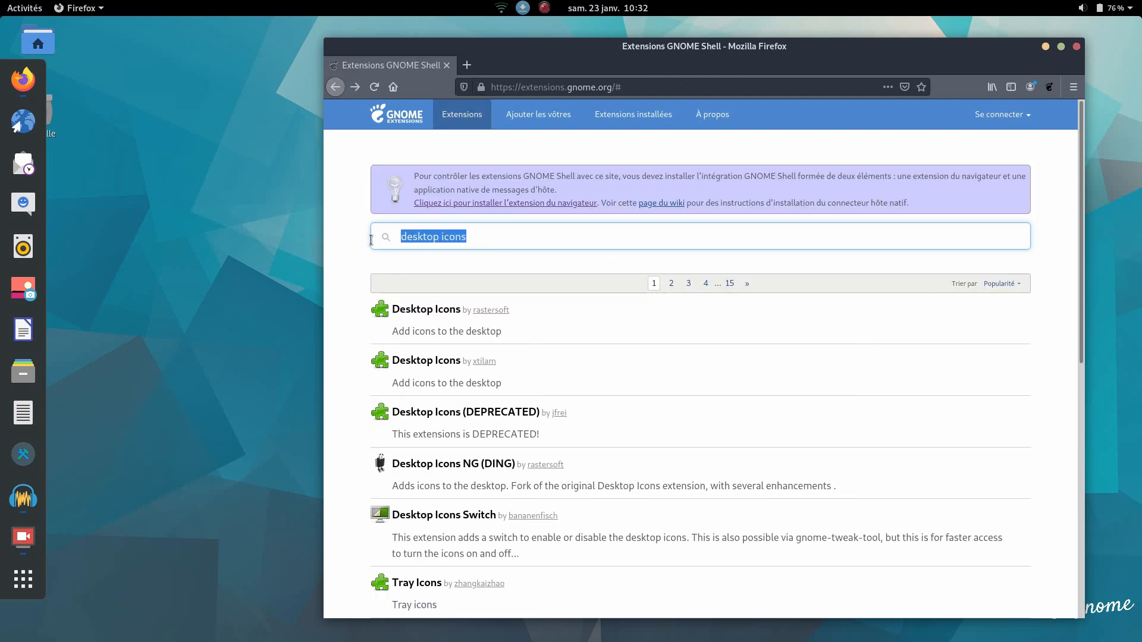
pyautogui.write('you2ber')
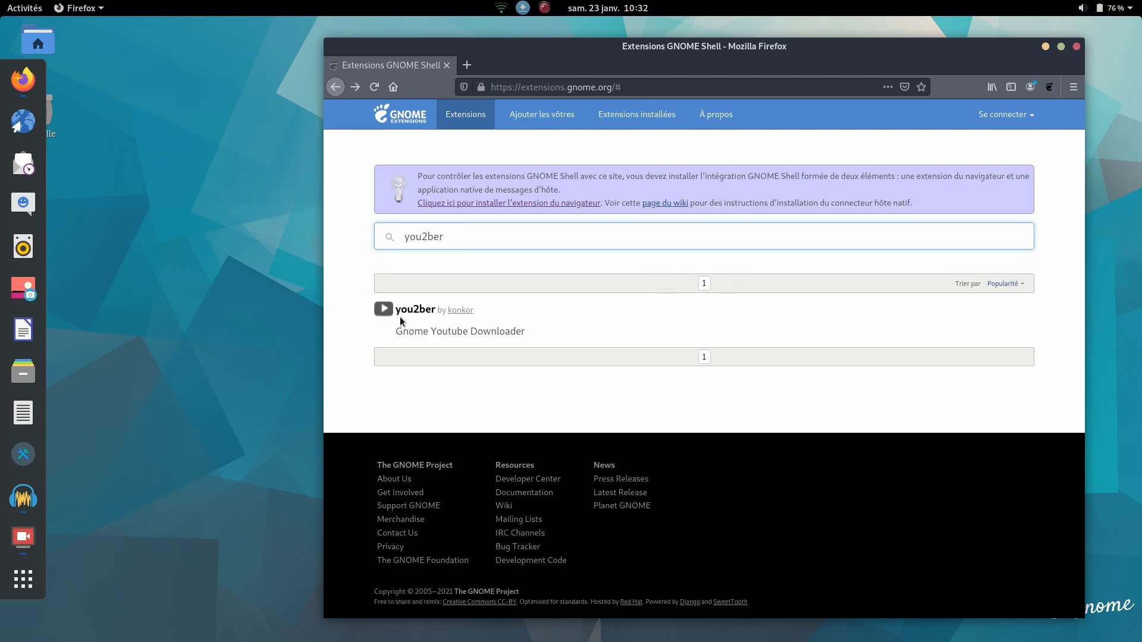
pyautogui.click(409, 311)
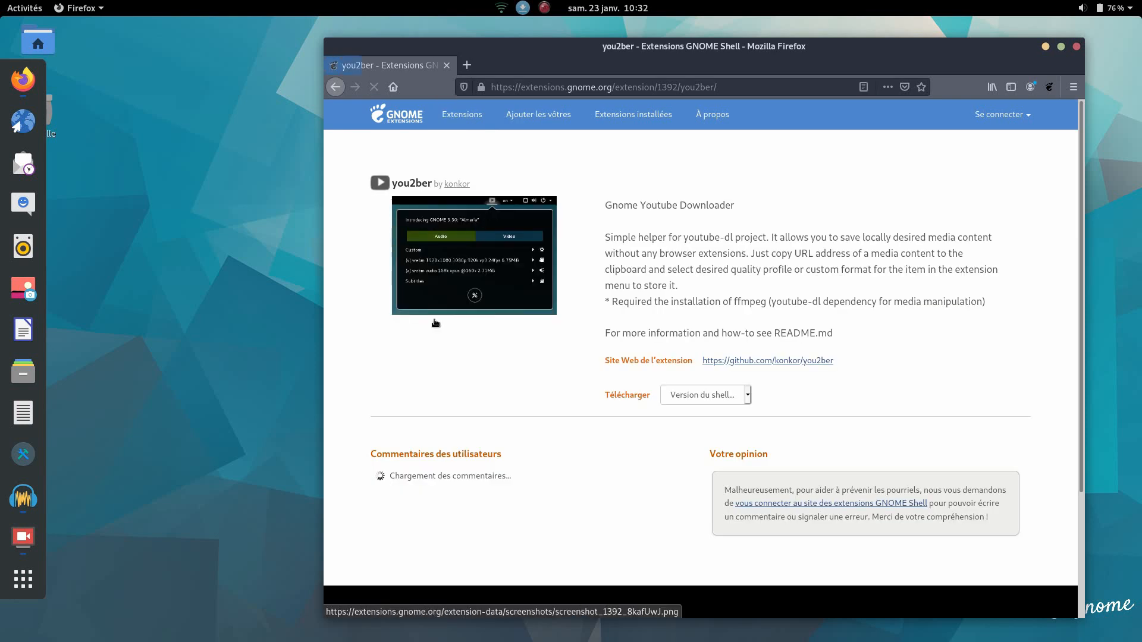
pyautogui.click(992, 192)
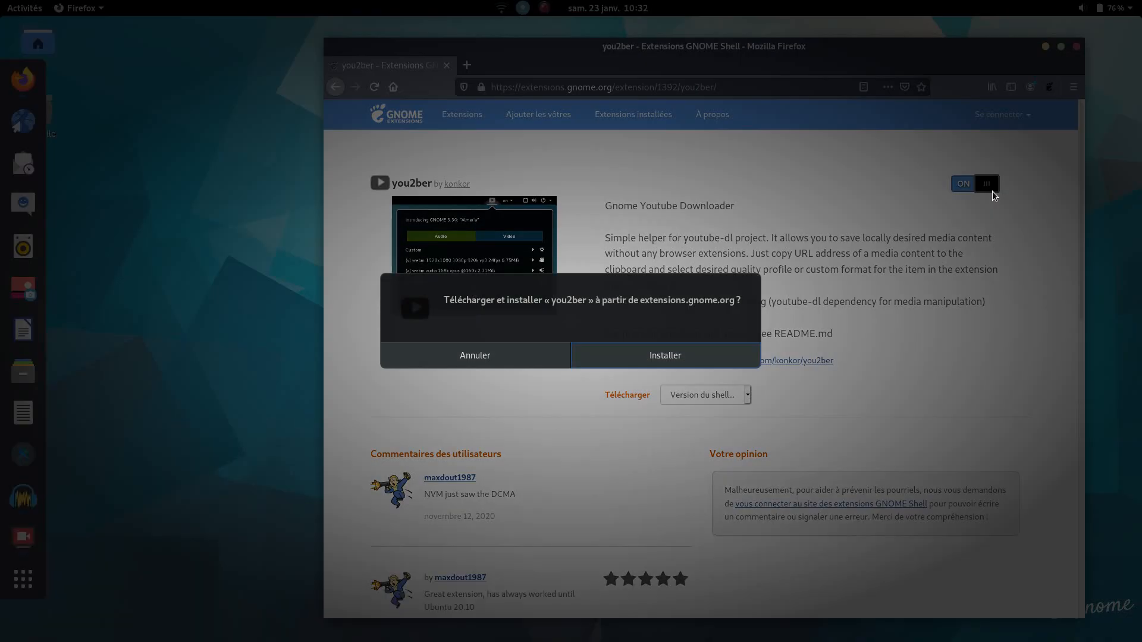
pyautogui.click(654, 359)
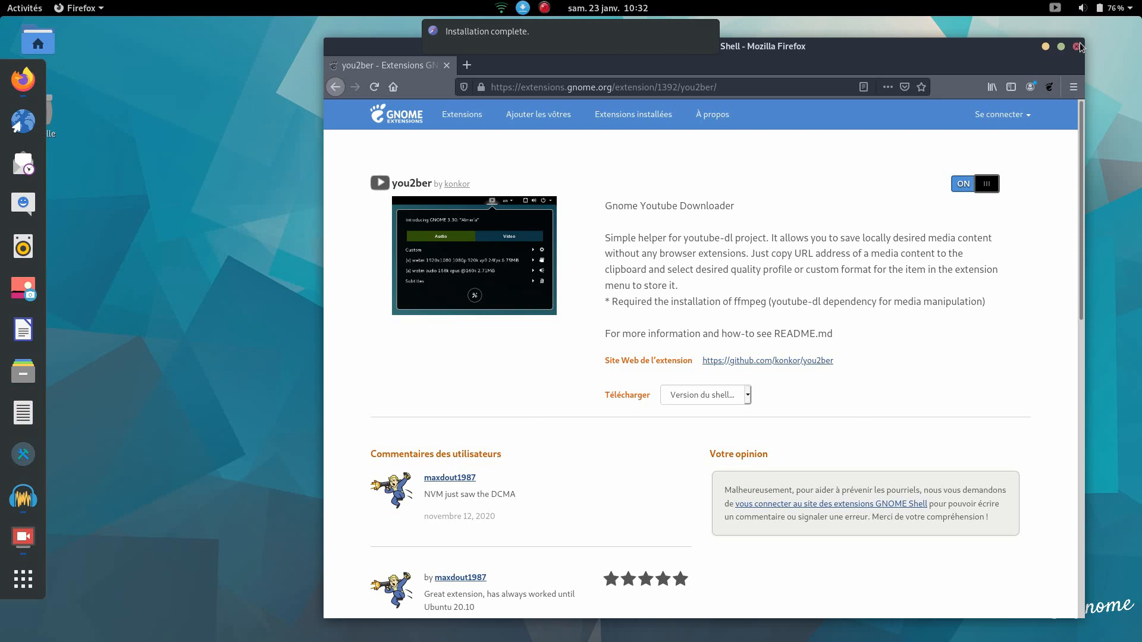
pyautogui.click(1076, 47)
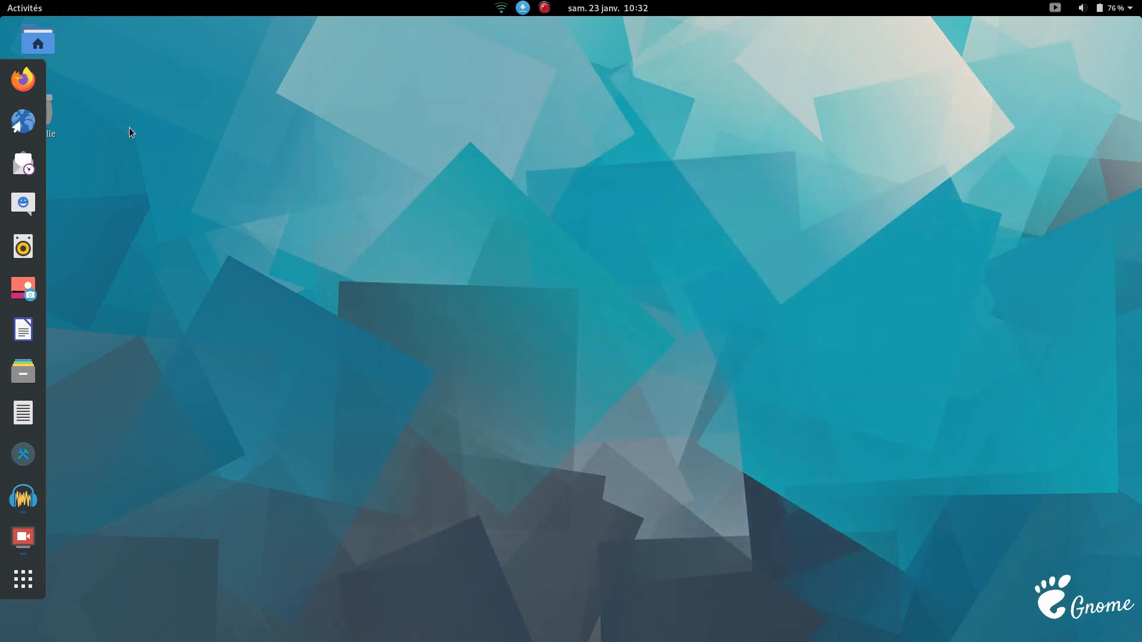
# Find and launch Ajustements from the application overview, and review its list of extensions.
pyautogui.click(22, 580)
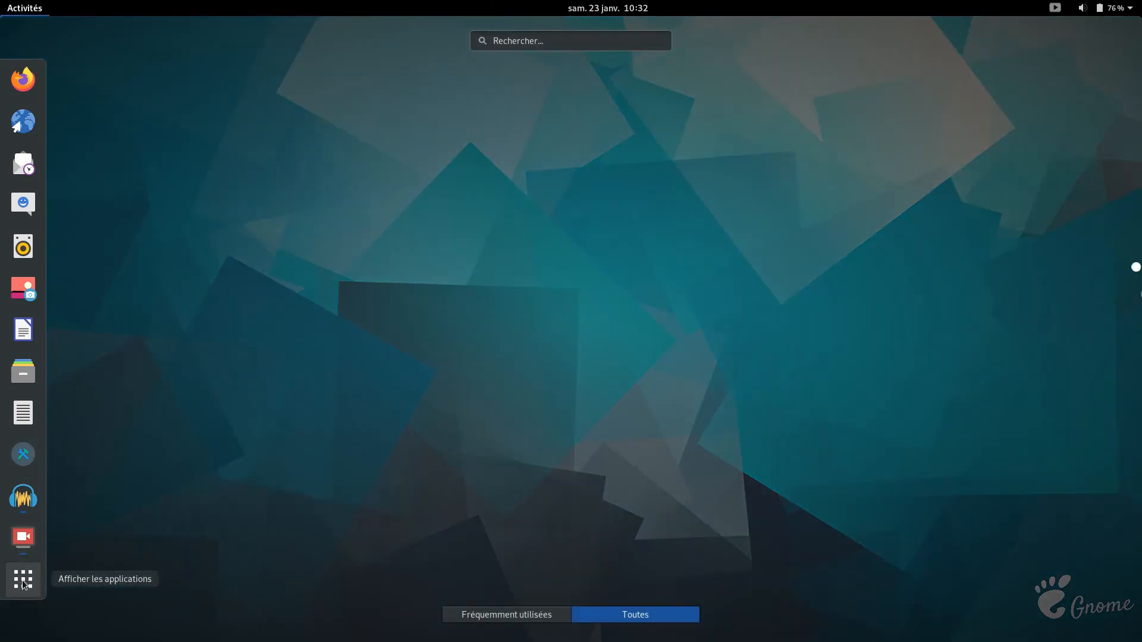
pyautogui.write('ajus')
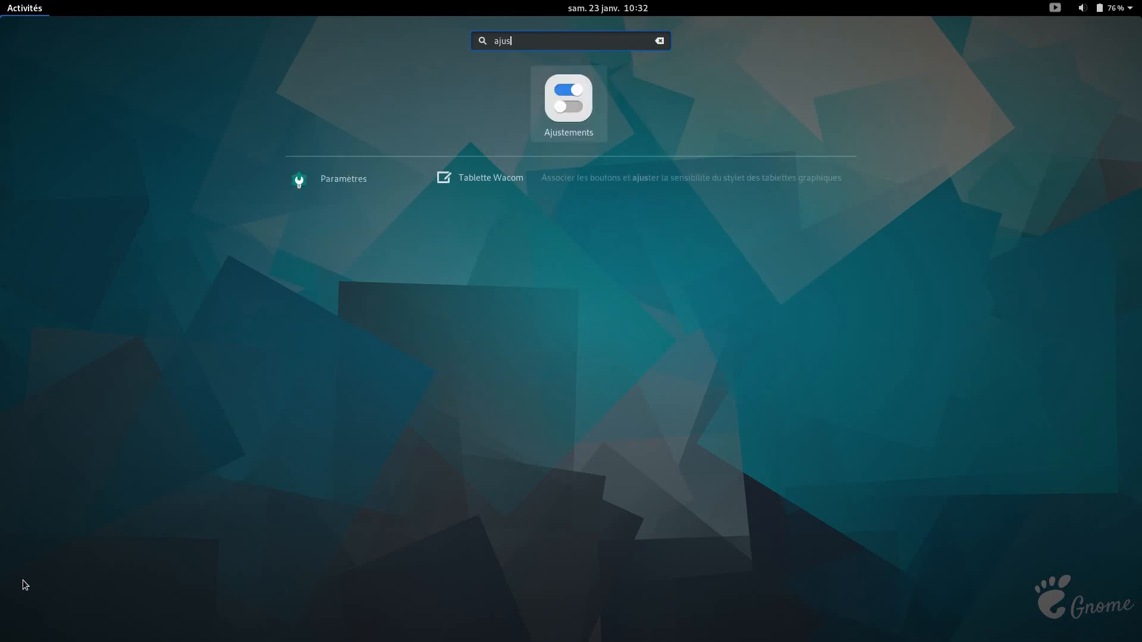
pyautogui.press('Return')
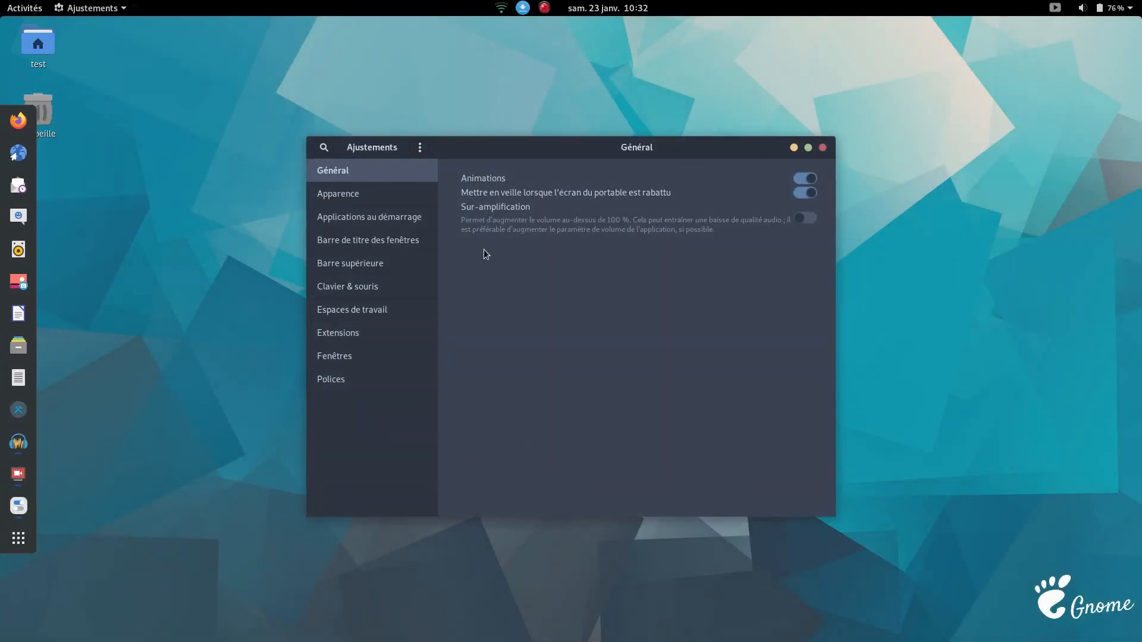
pyautogui.click(358, 334)
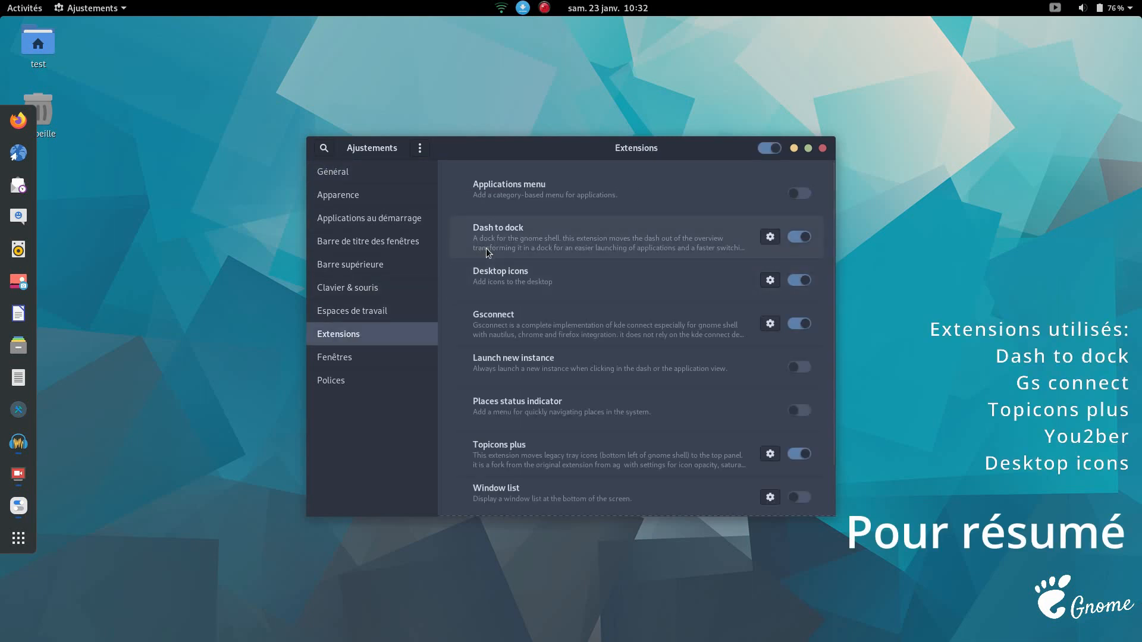
pyautogui.scroll(-1, 560, 301)
pyautogui.scroll(1, 562, 304)
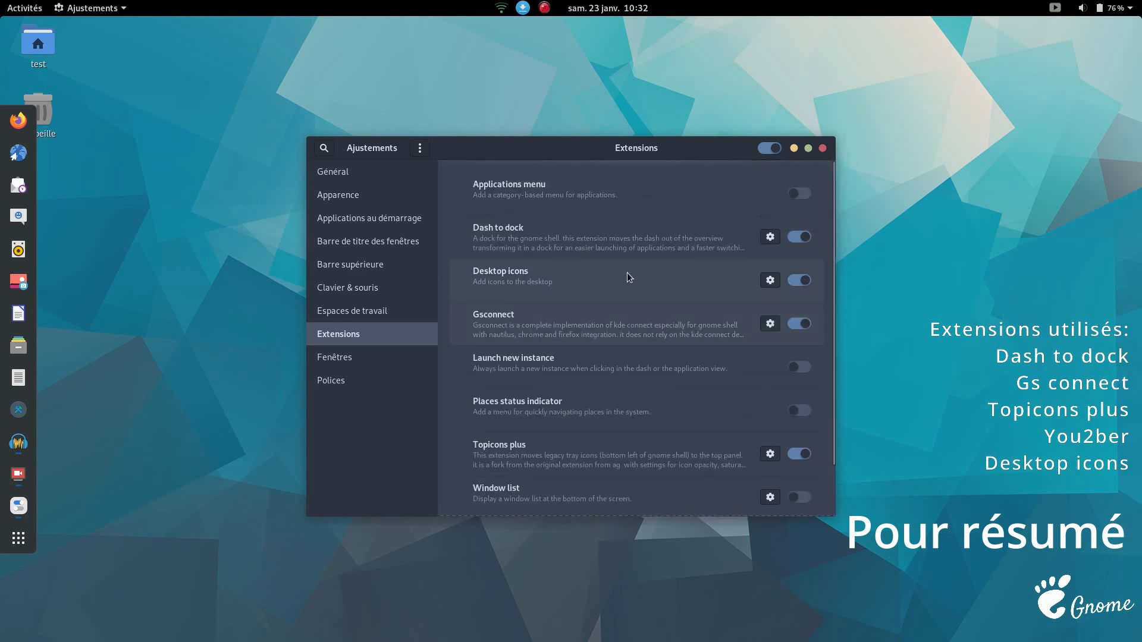
# In the Dash to Dock settings, set the screen position to Droite and try the Mode barre option on and off.
pyautogui.click(770, 238)
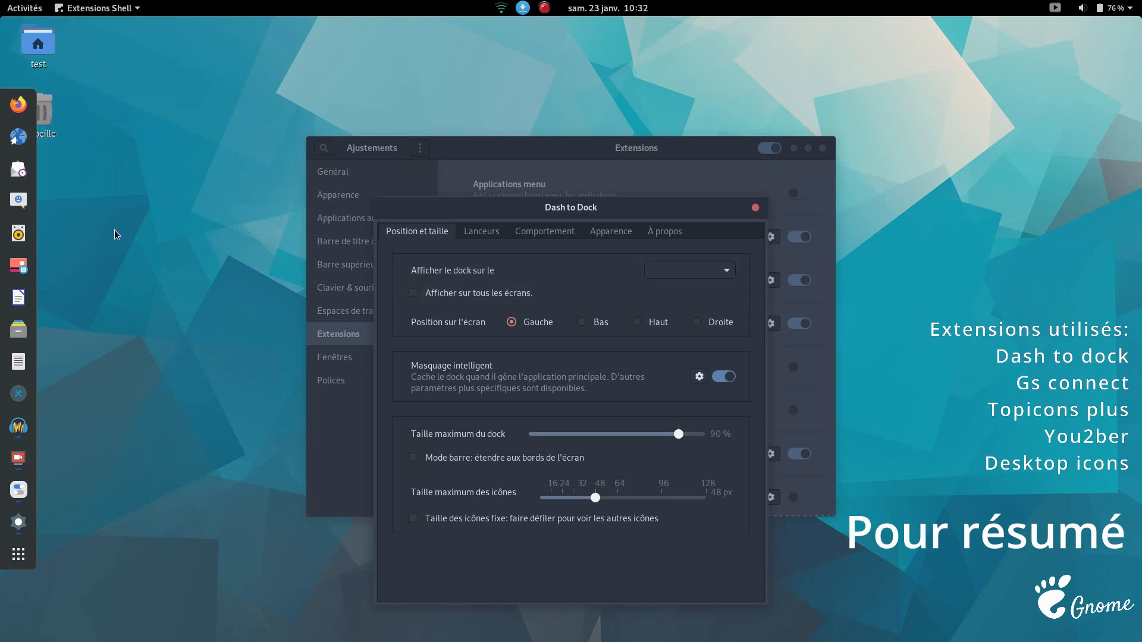
pyautogui.click(712, 323)
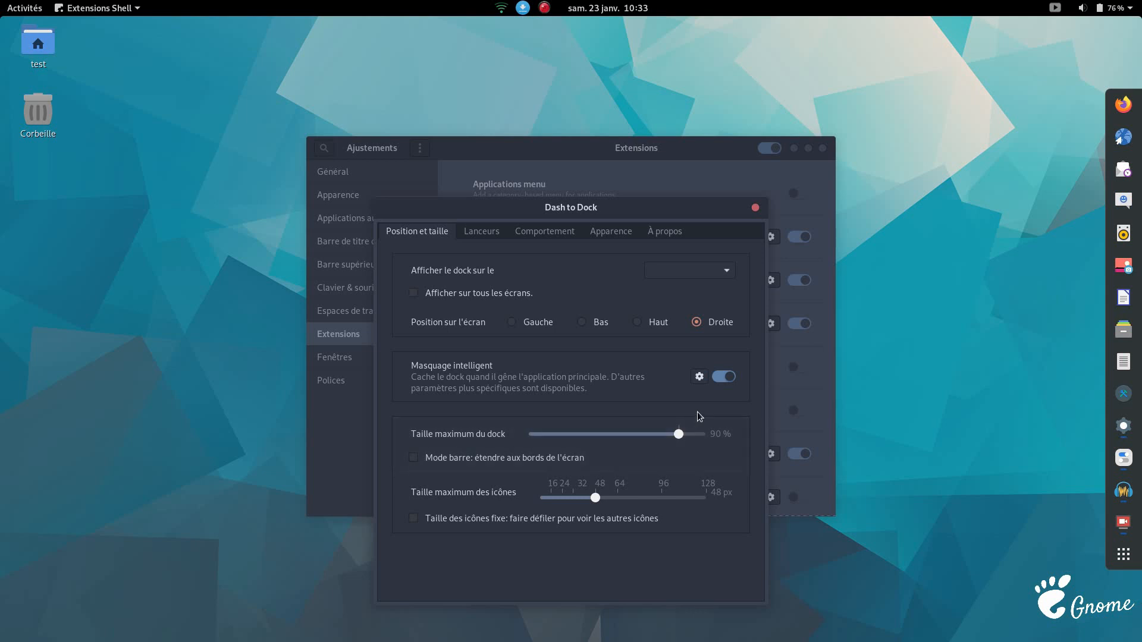
pyautogui.click(554, 456)
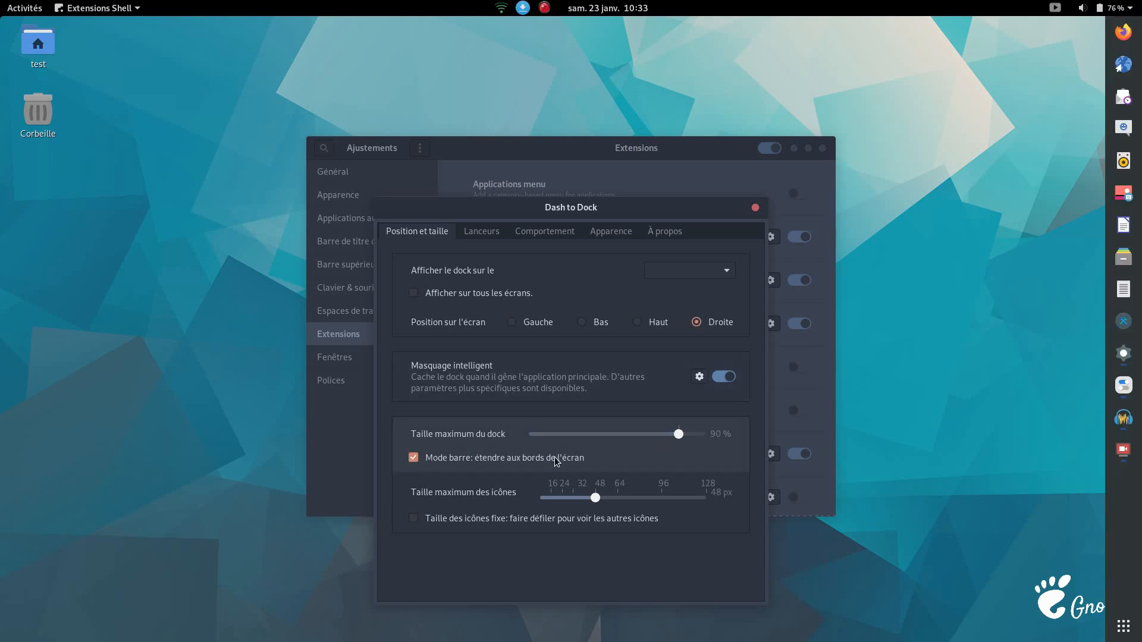
pyautogui.click(554, 456)
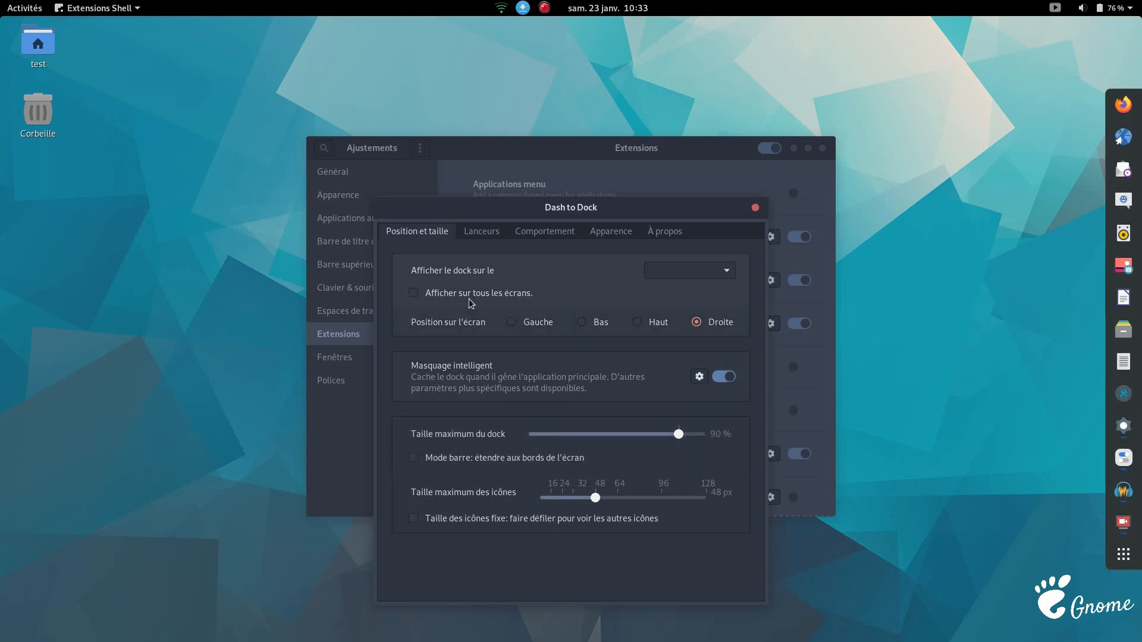
# Look through the dock's Lanceurs and Comportement settings, and set its opacity to Fixe at 31 %.
pyautogui.click(489, 234)
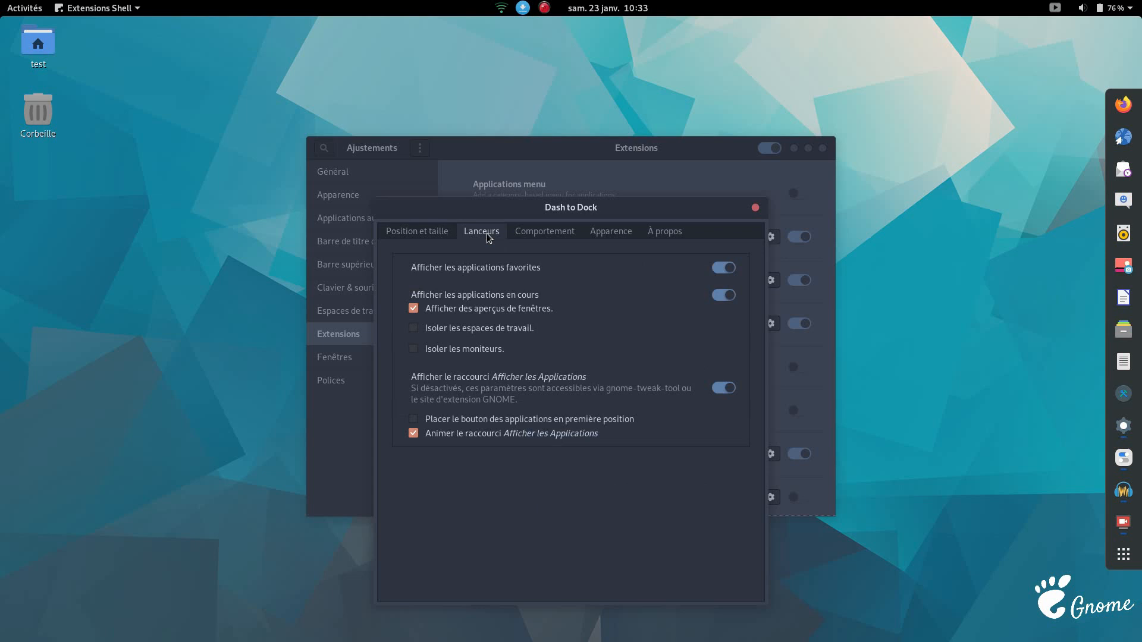
pyautogui.click(542, 231)
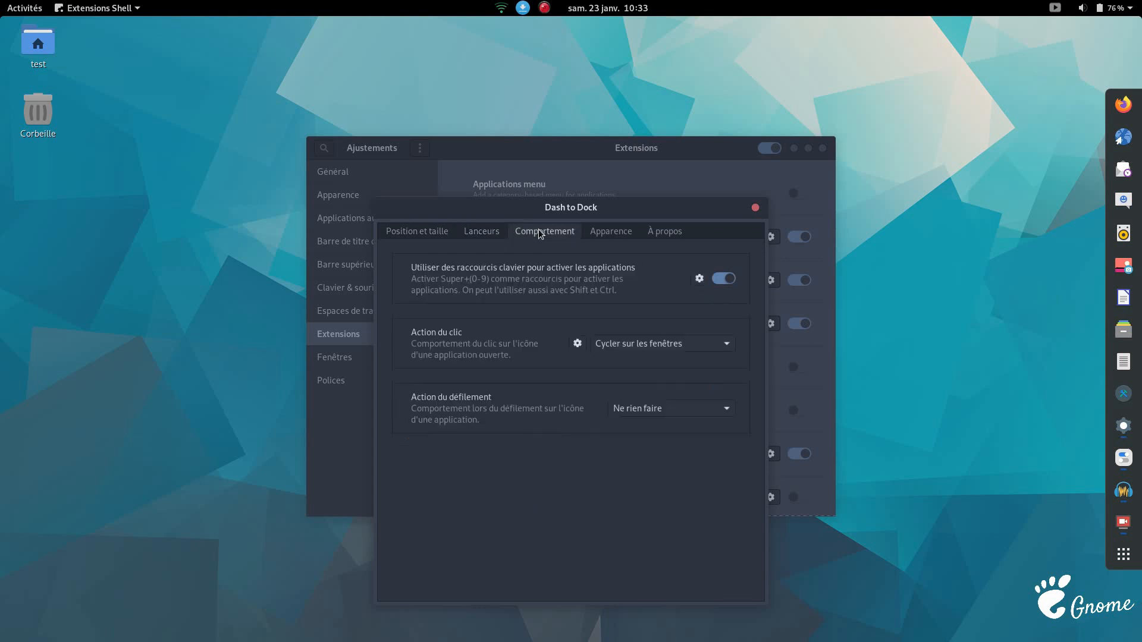
pyautogui.click(603, 231)
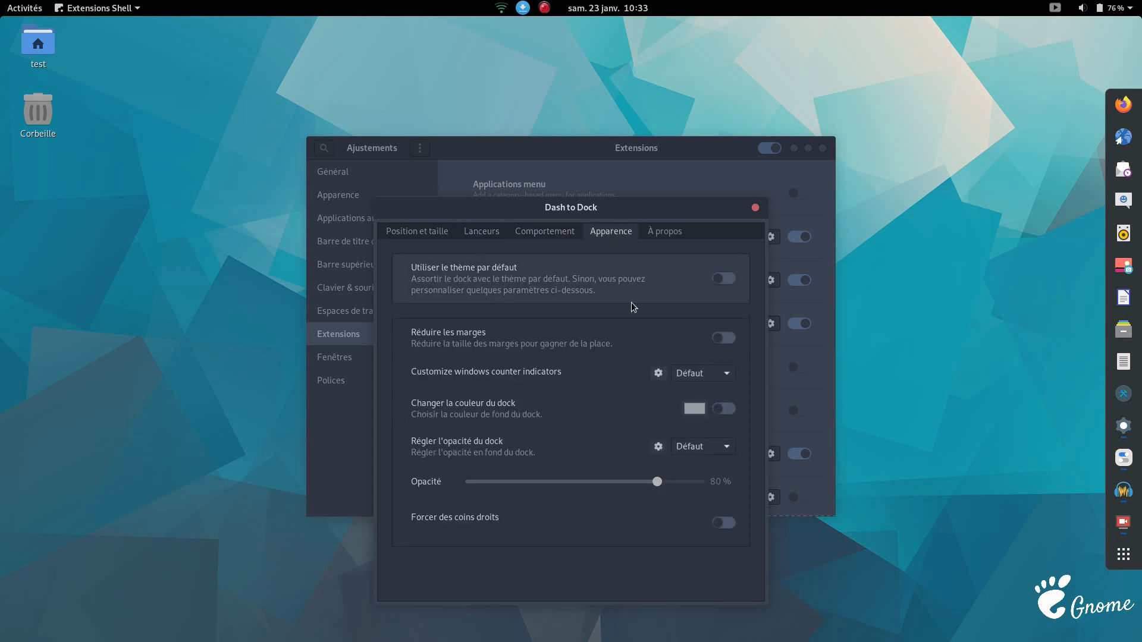
pyautogui.click(726, 447)
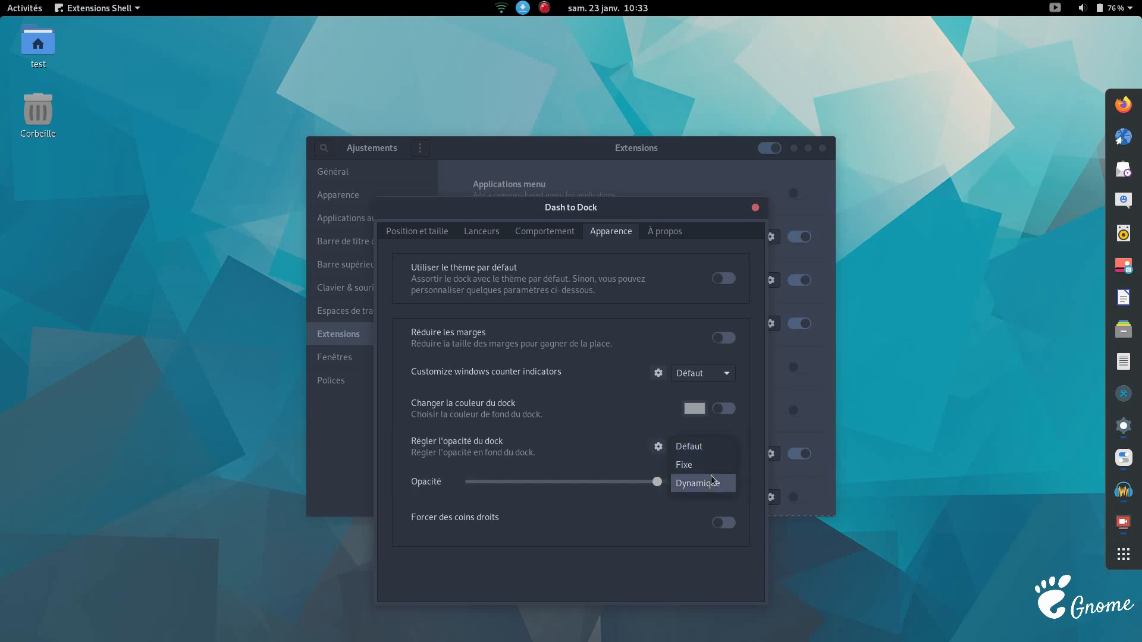
pyautogui.click(708, 468)
pyautogui.moveTo(657, 482); pyautogui.dragTo(573, 483)
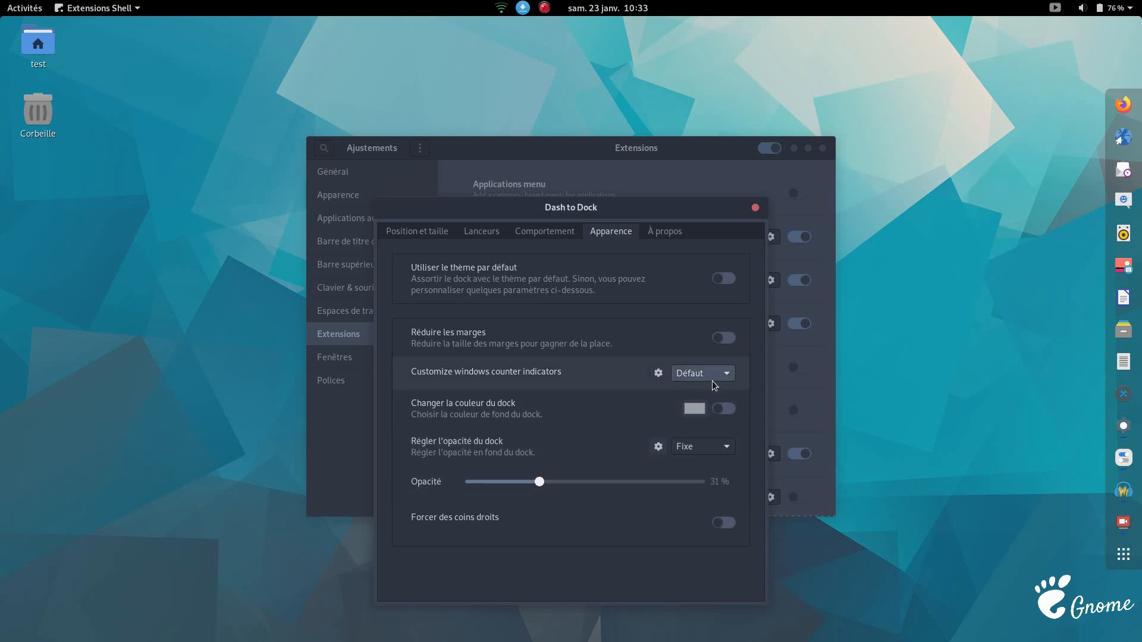
# Close the Dash to Dock settings and set the horizontal box alignment of the TopIcons Plus extension to Droite.
pyautogui.click(757, 208)
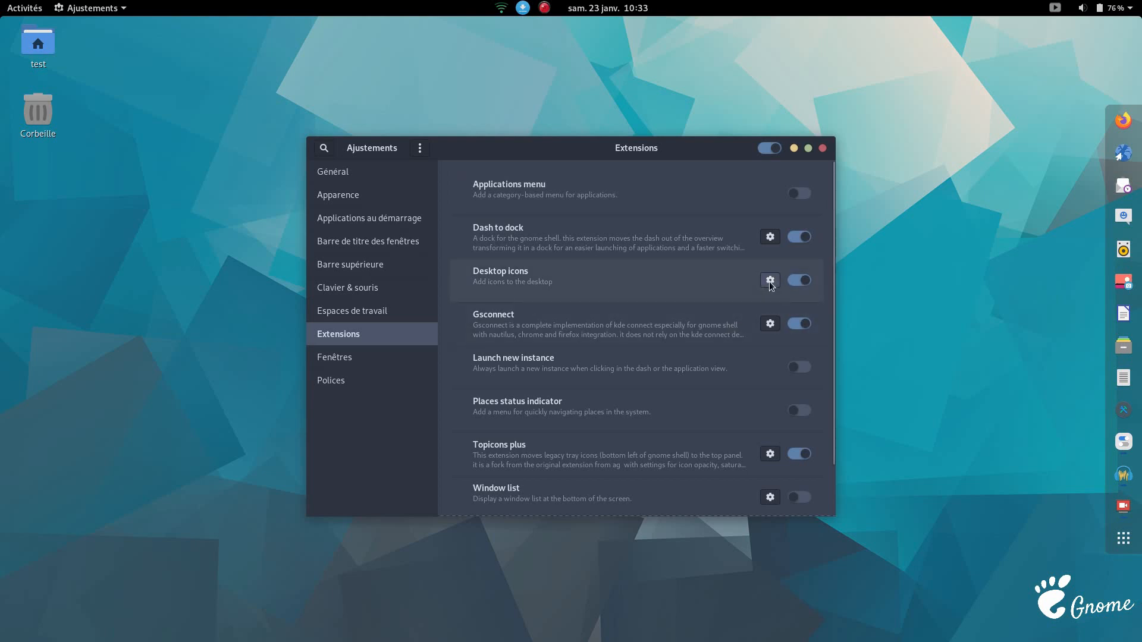
pyautogui.scroll(-2, 751, 404)
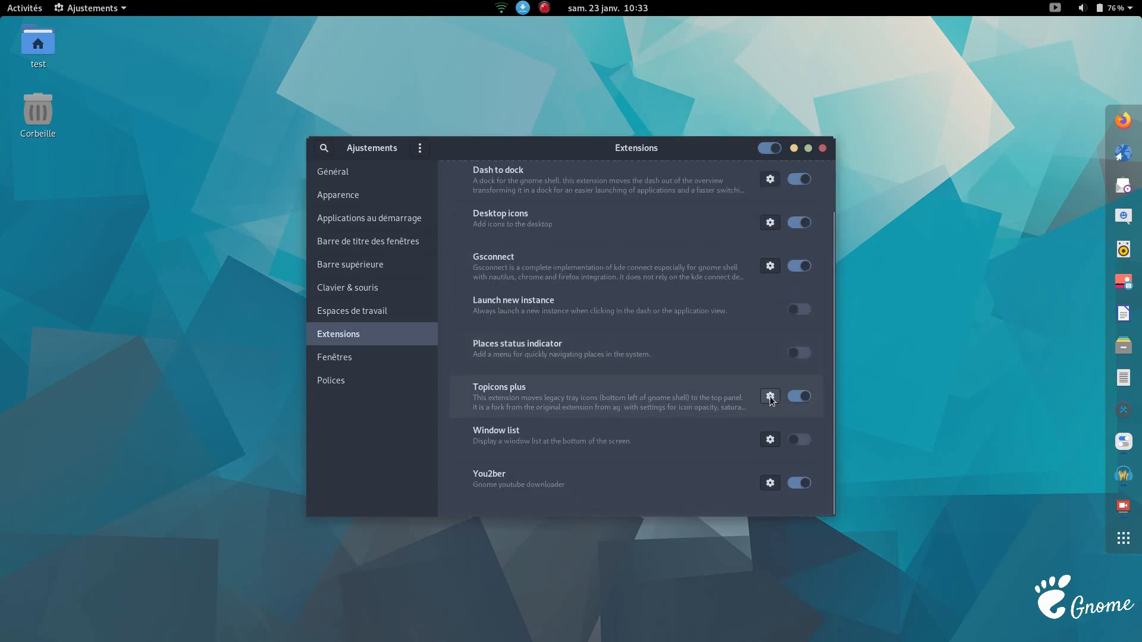
pyautogui.click(771, 396)
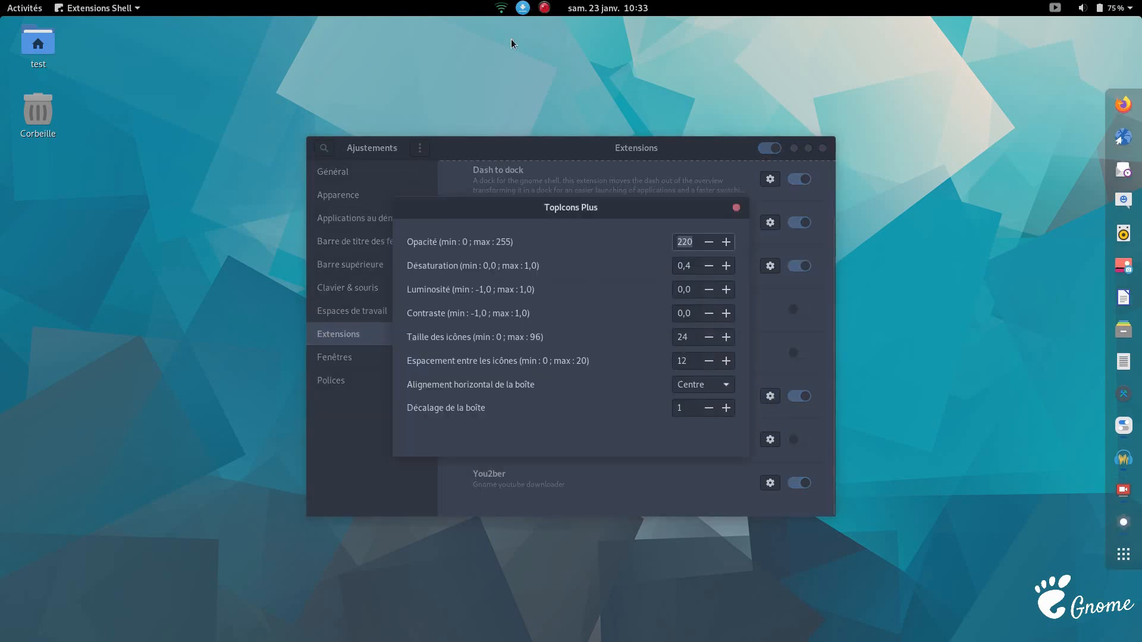
pyautogui.click(696, 384)
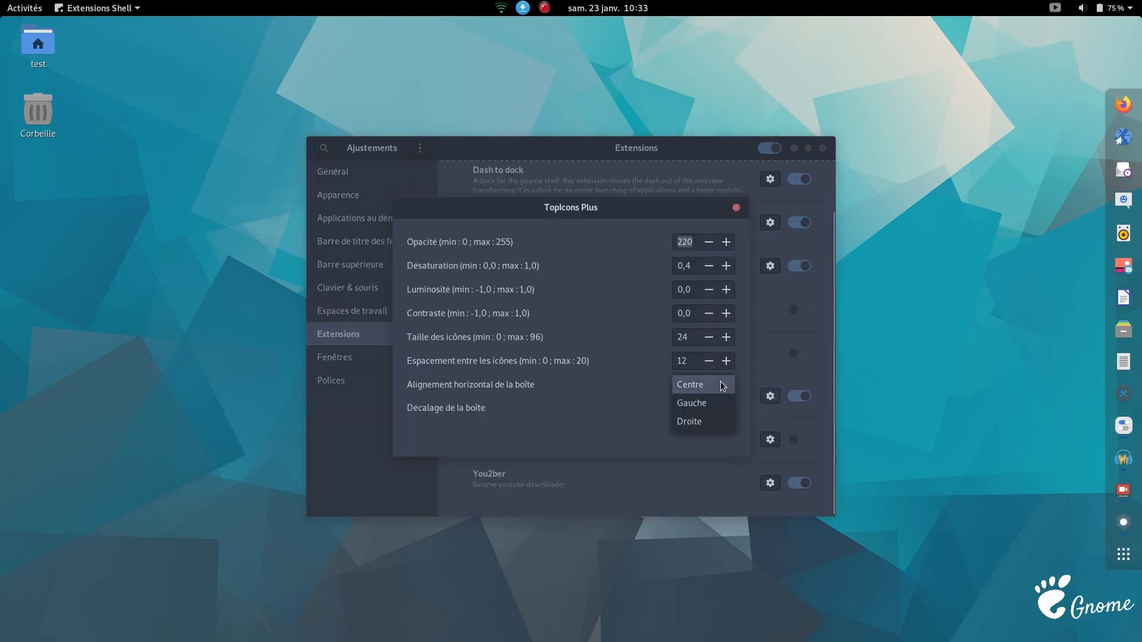
pyautogui.click(714, 420)
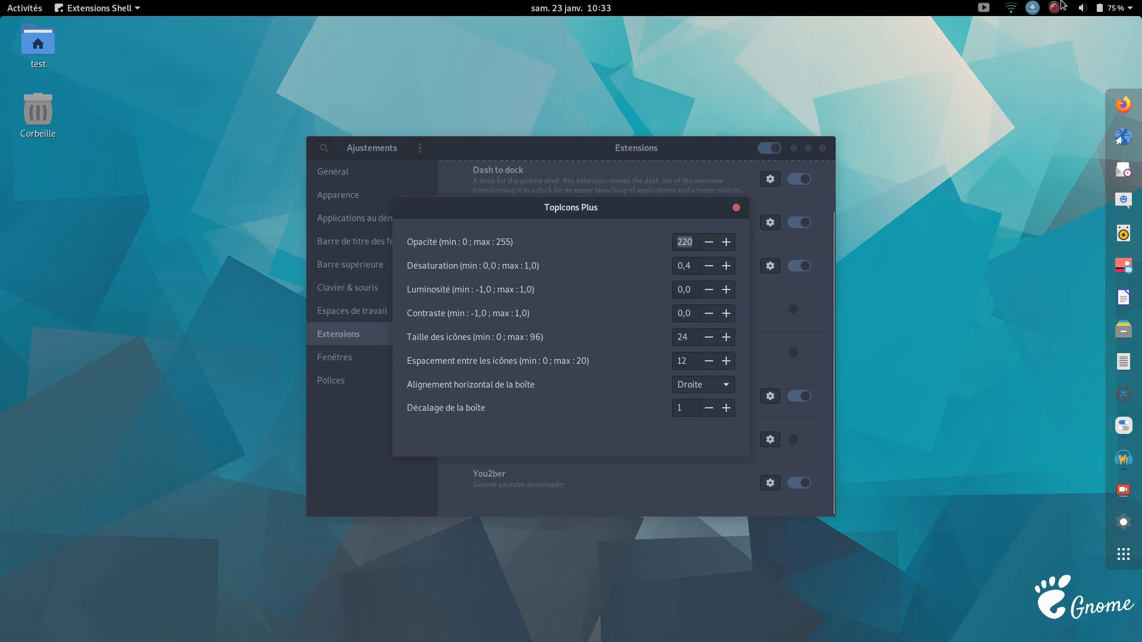
pyautogui.click(736, 208)
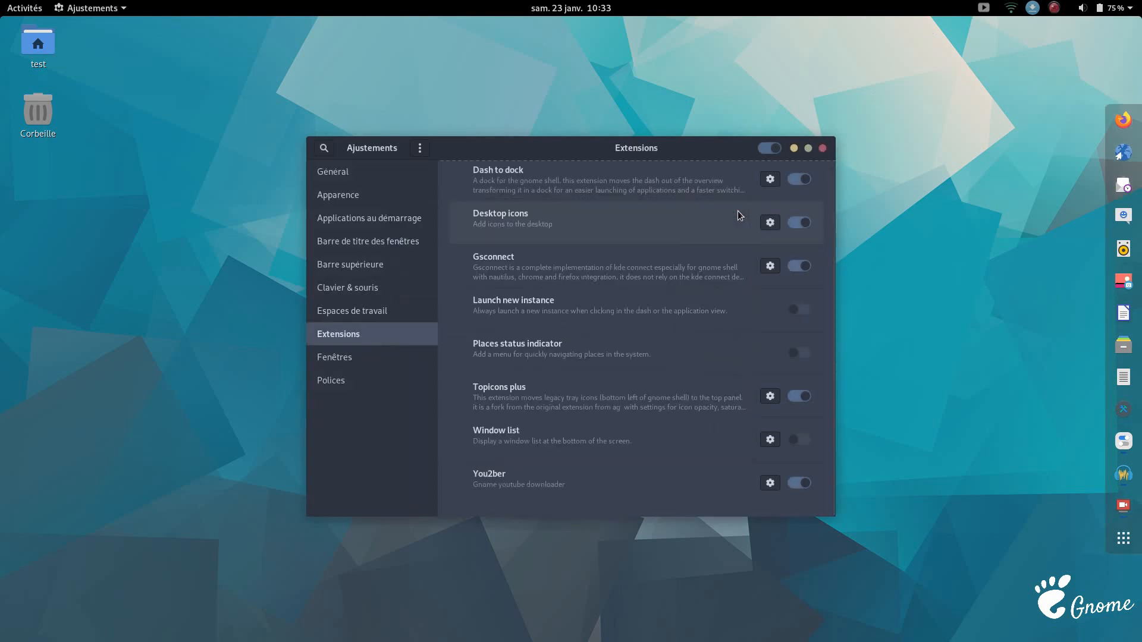
# Set you2ber's preferred quality to 1080p, check its audio and video folder settings, and close Ajustements.
pyautogui.click(770, 483)
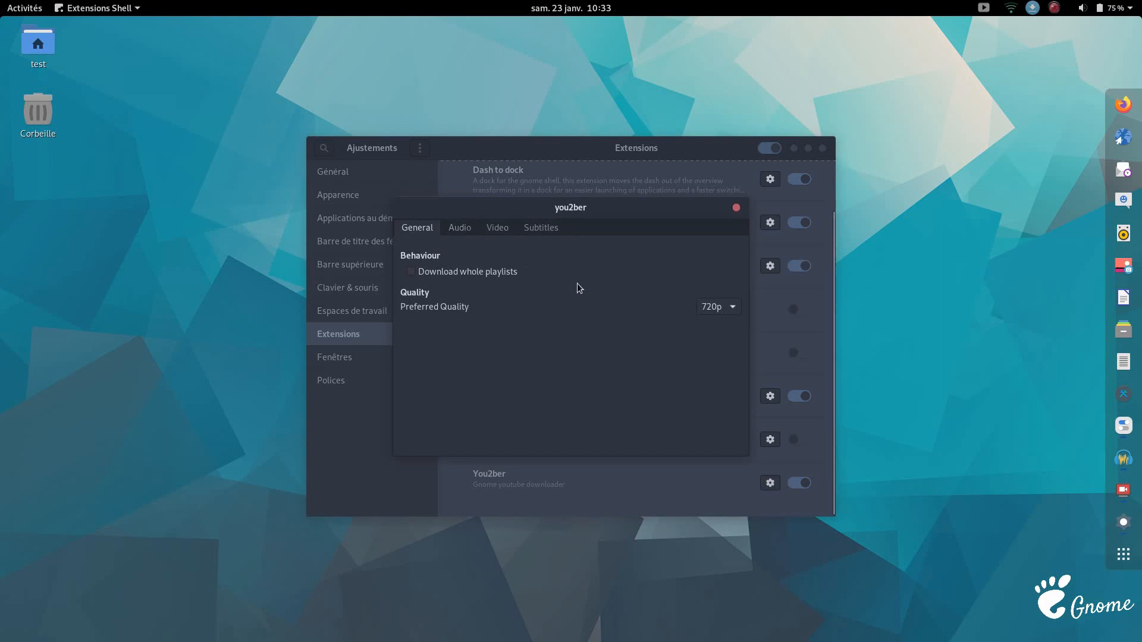
pyautogui.click(718, 306)
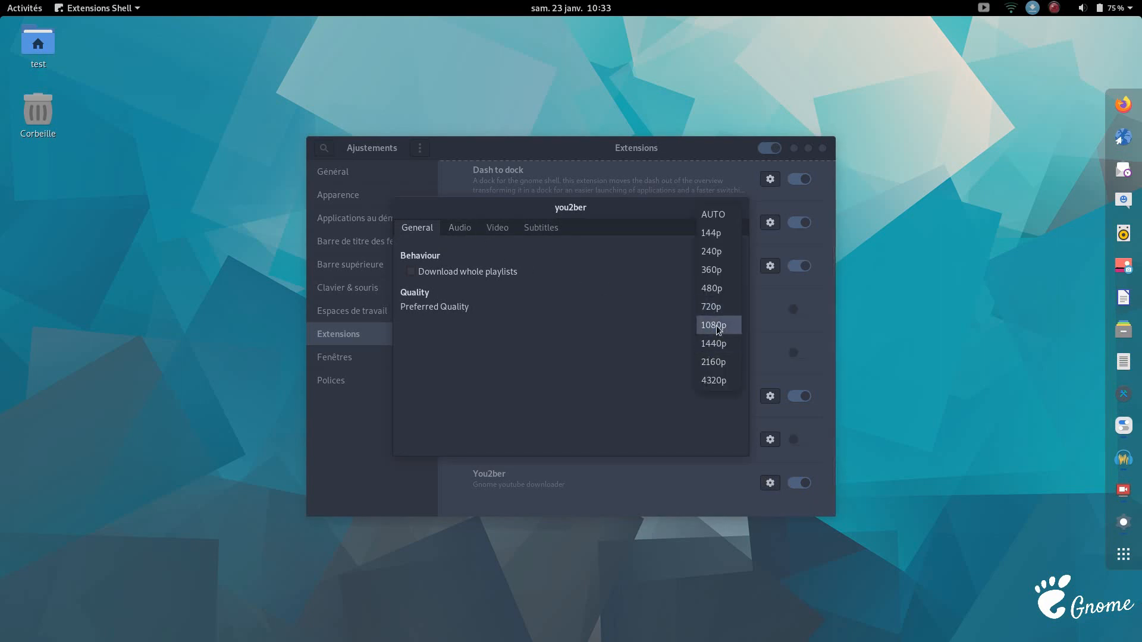
pyautogui.click(718, 327)
pyautogui.click(465, 231)
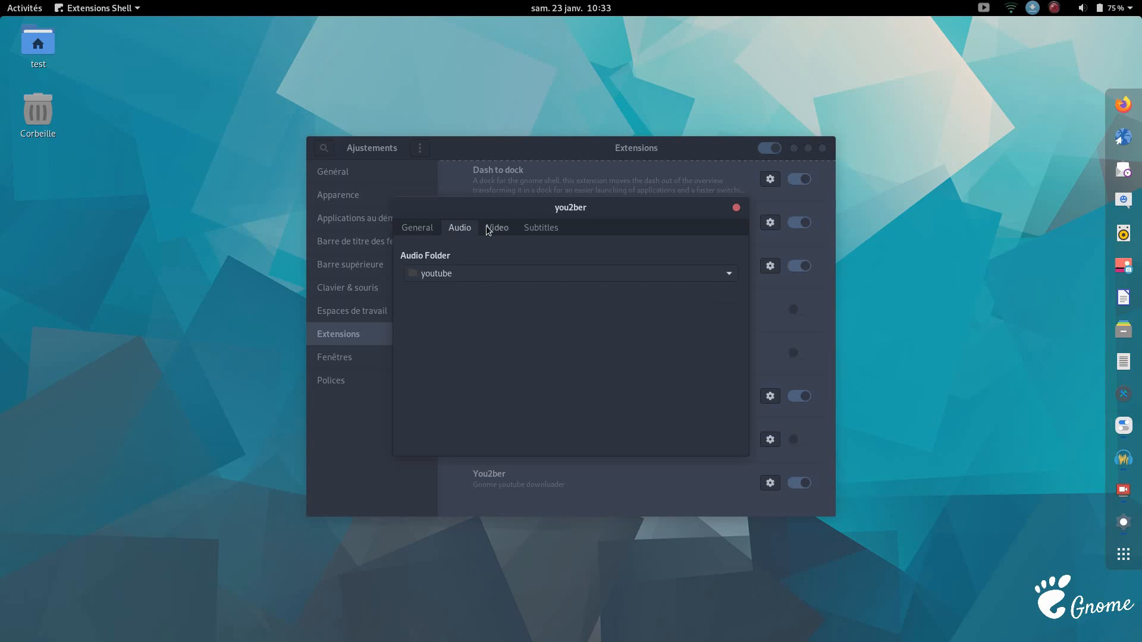
pyautogui.click(493, 231)
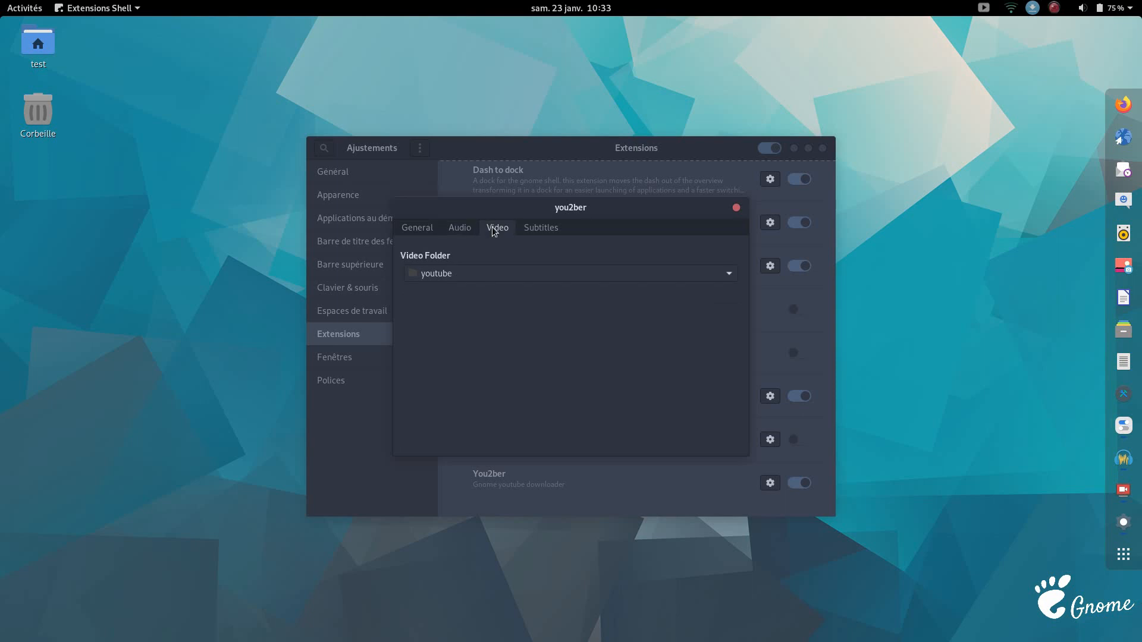
pyautogui.click(737, 208)
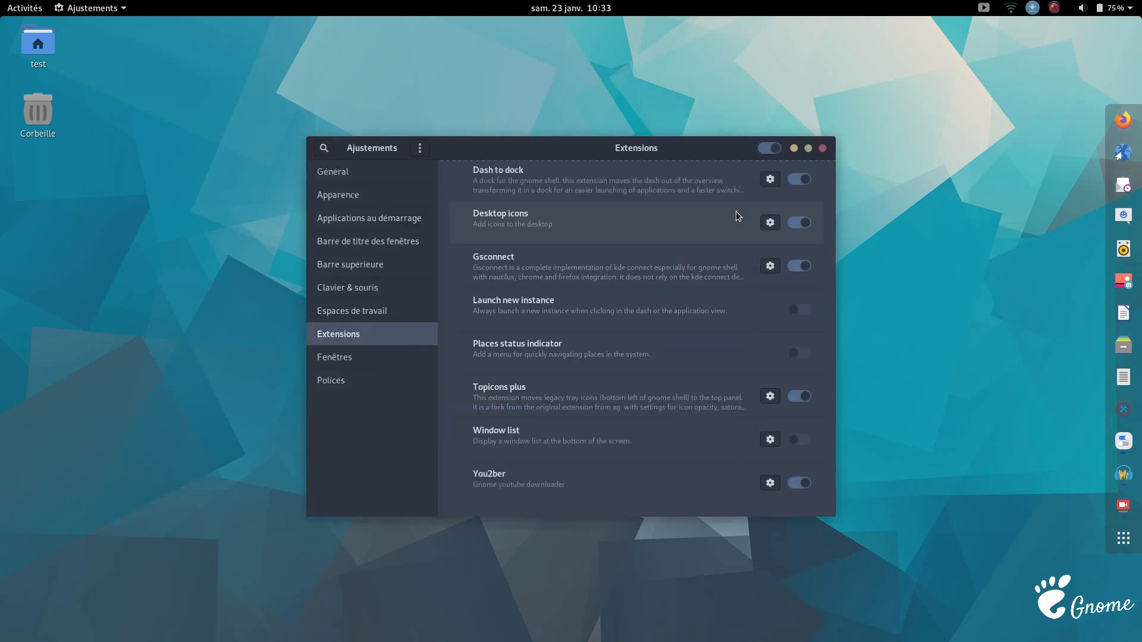
pyautogui.click(823, 149)
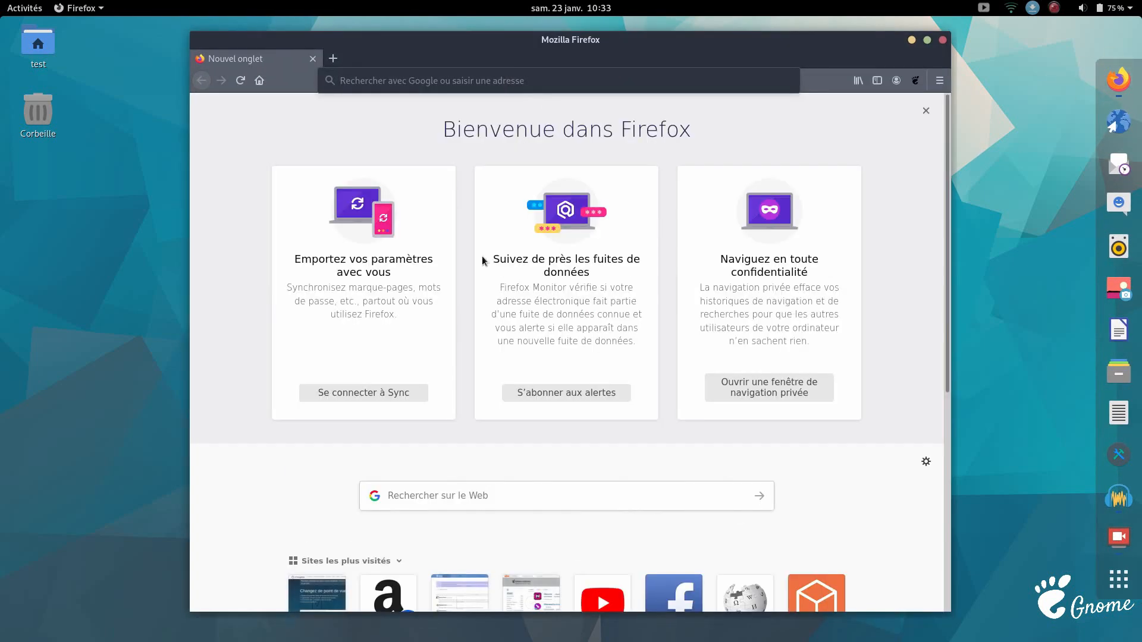
# Go to YouTube in Firefox, decline the sign-in offer, and search for "gaming linux death stranding".
pyautogui.click(618, 582)
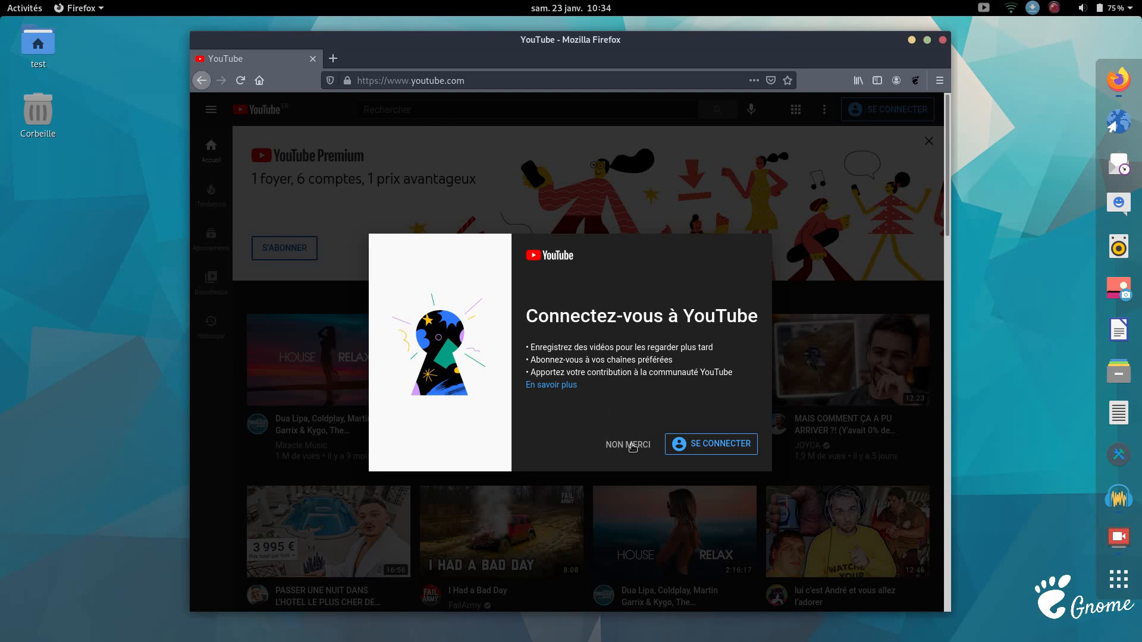
pyautogui.click(628, 445)
pyautogui.click(466, 109)
pyautogui.write('gar')
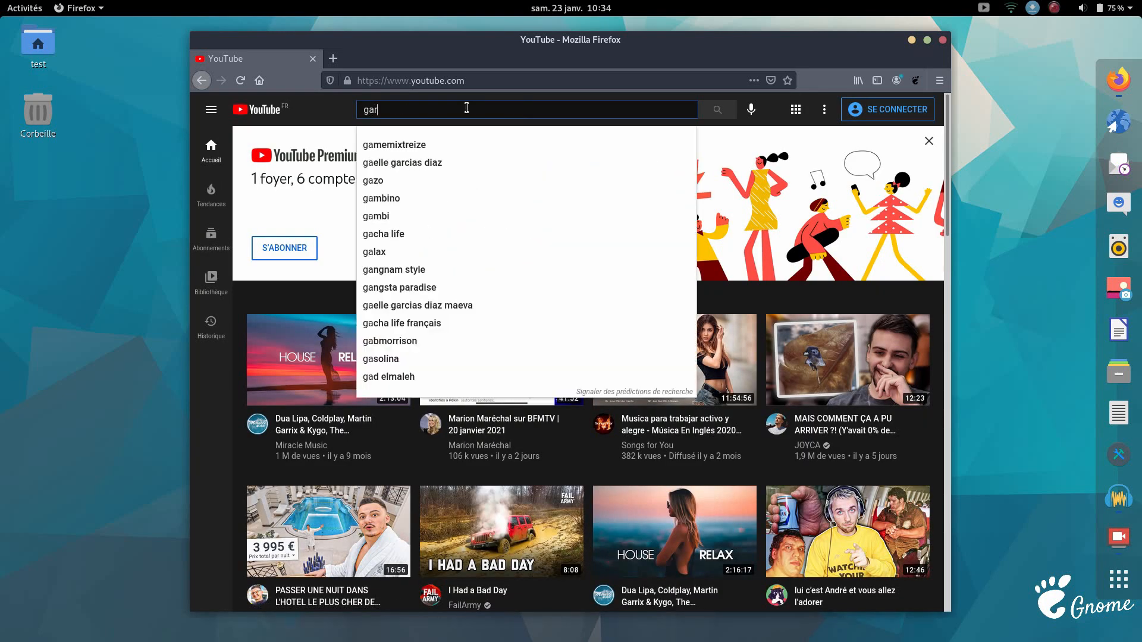
pyautogui.press('BackSpace')
pyautogui.write('min')
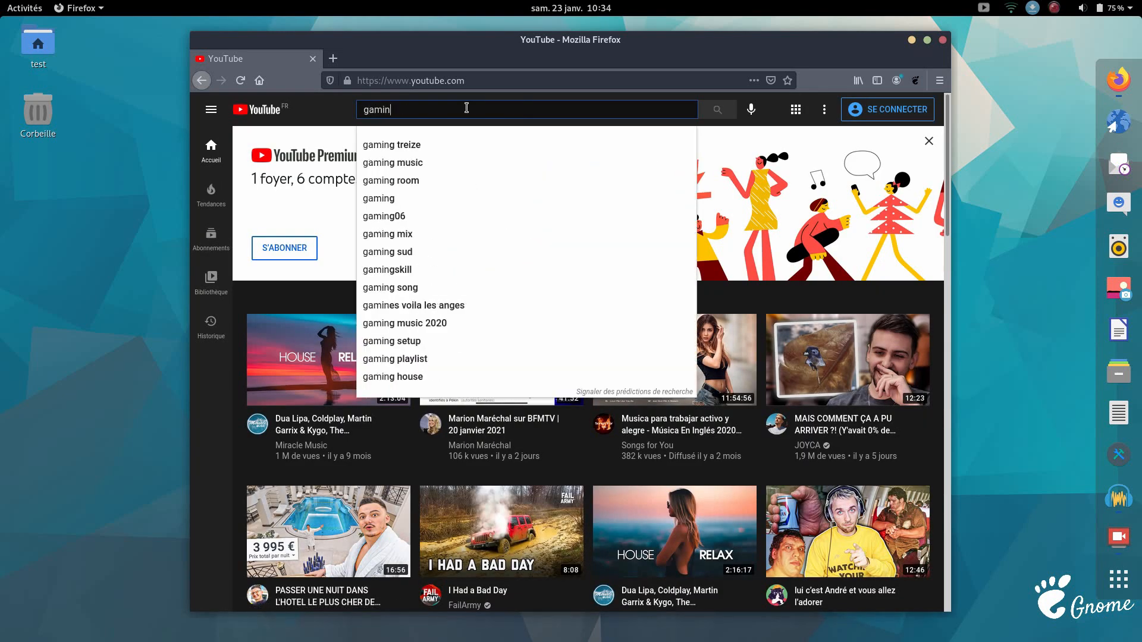
pyautogui.write('g linux')
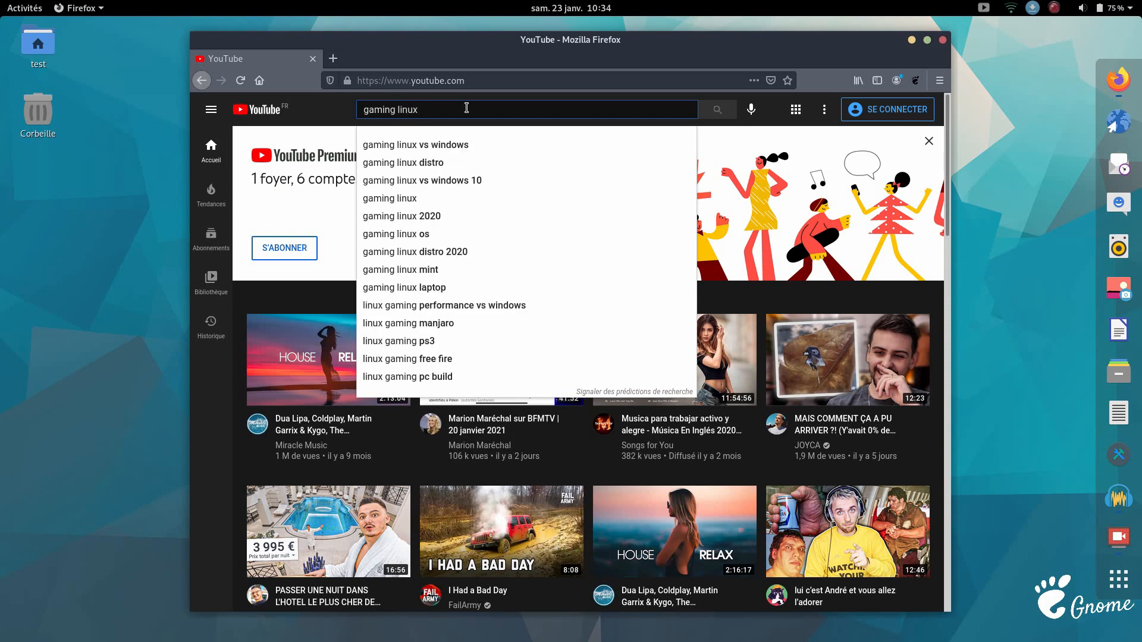
pyautogui.write(' death stranding')
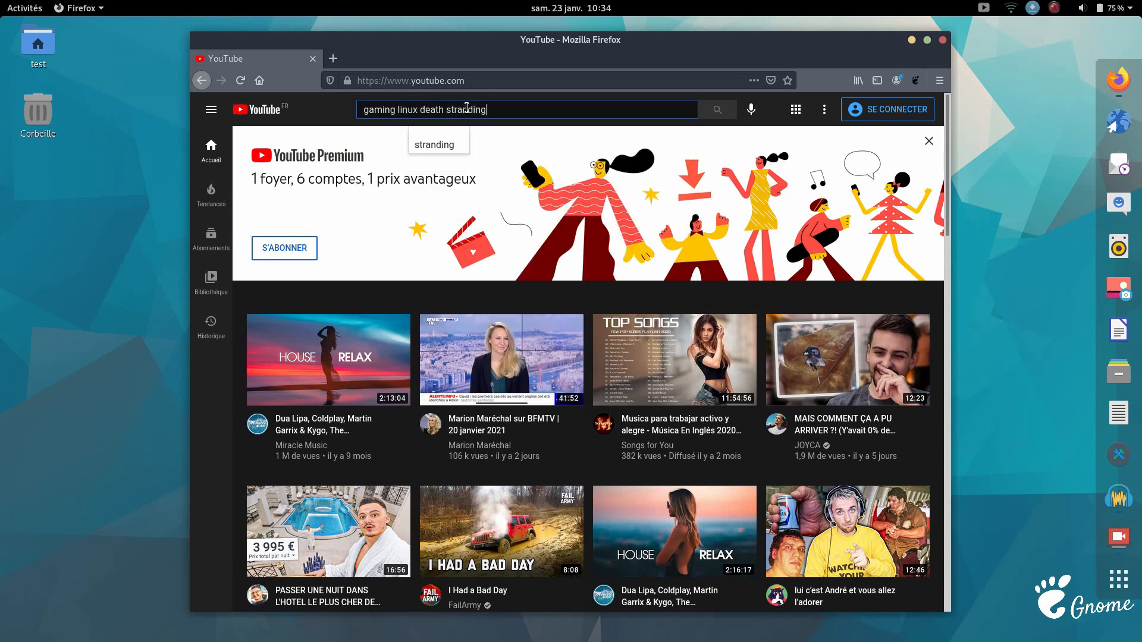
pyautogui.press('Return')
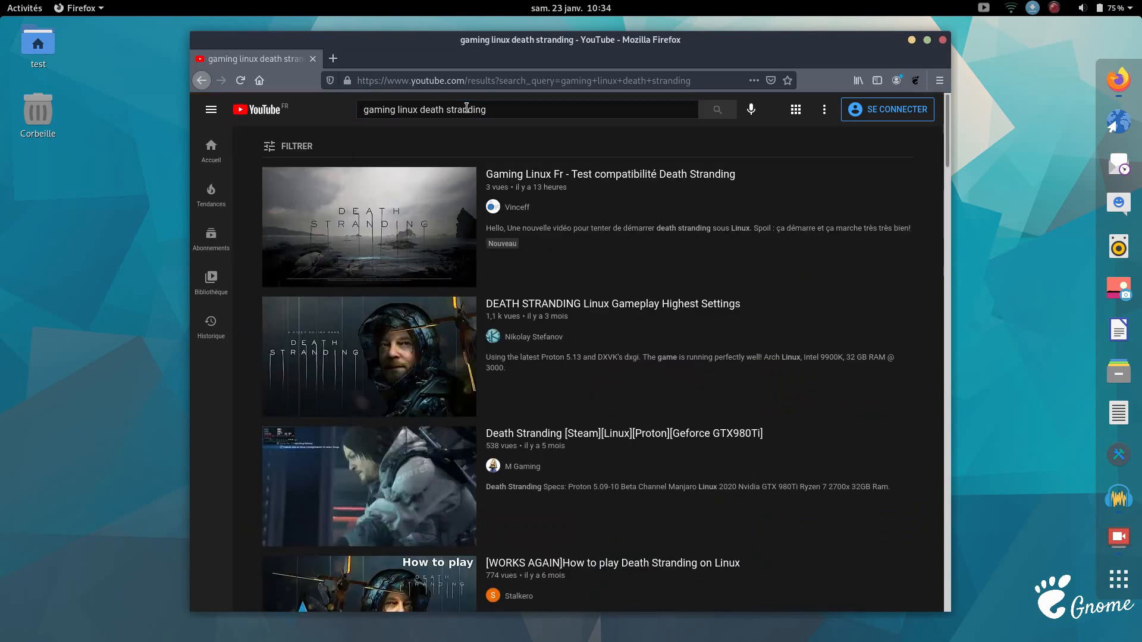
# Open and pause the "Gaming Linux Fr - Test compatibilité Death Stranding" video, copy its address, view you2ber's download options, and close Firefox.
pyautogui.click(409, 225)
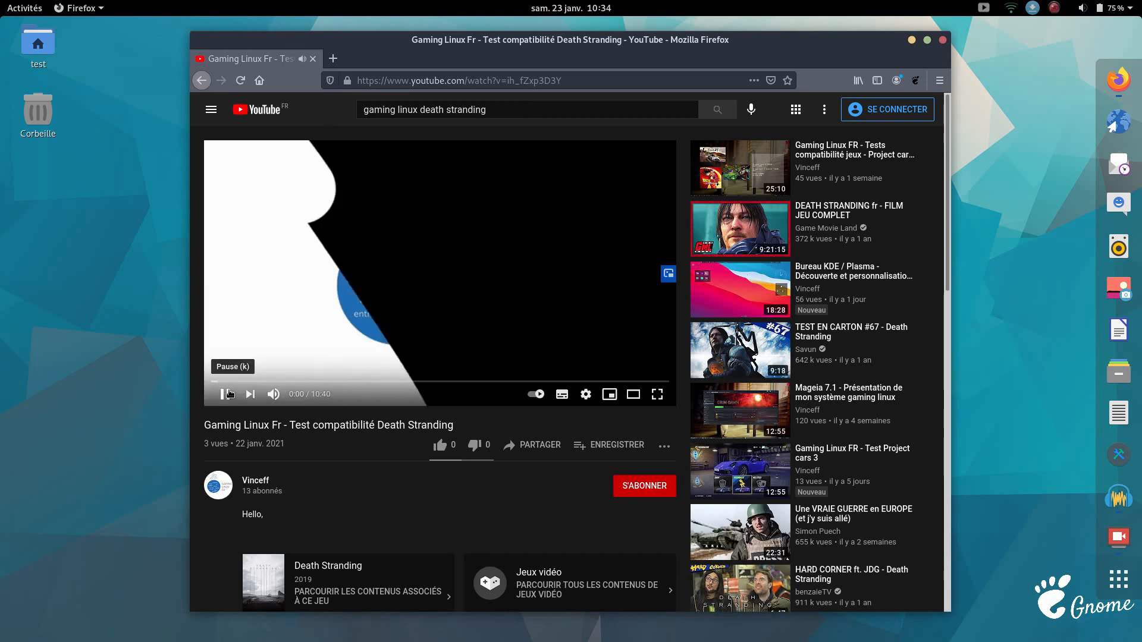
pyautogui.click(226, 394)
pyautogui.click(479, 79)
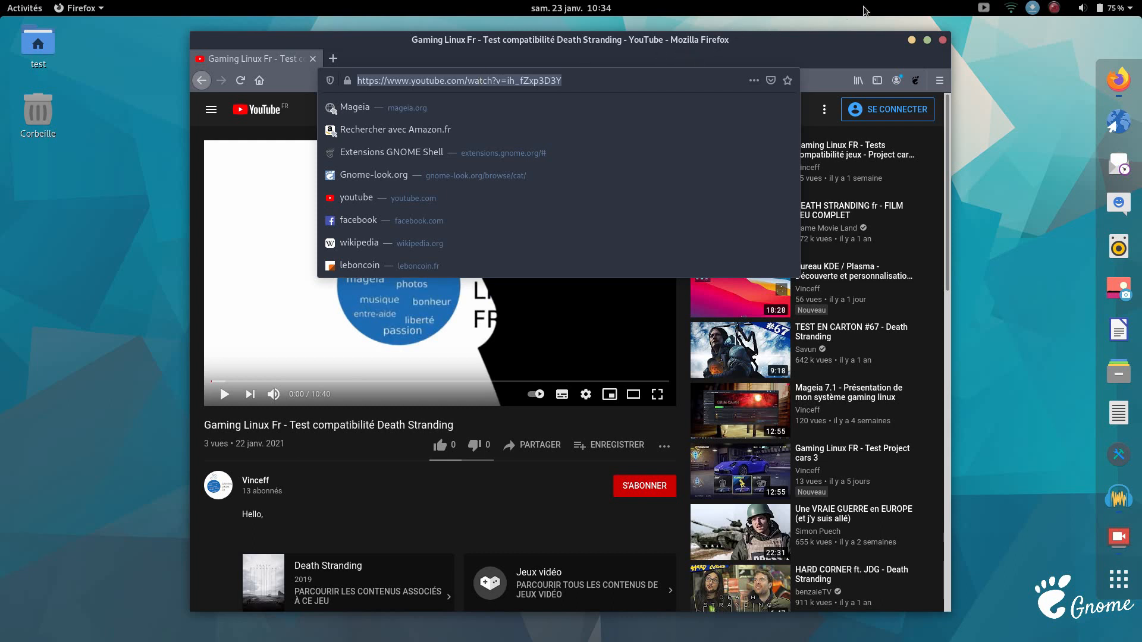
pyautogui.click(983, 7)
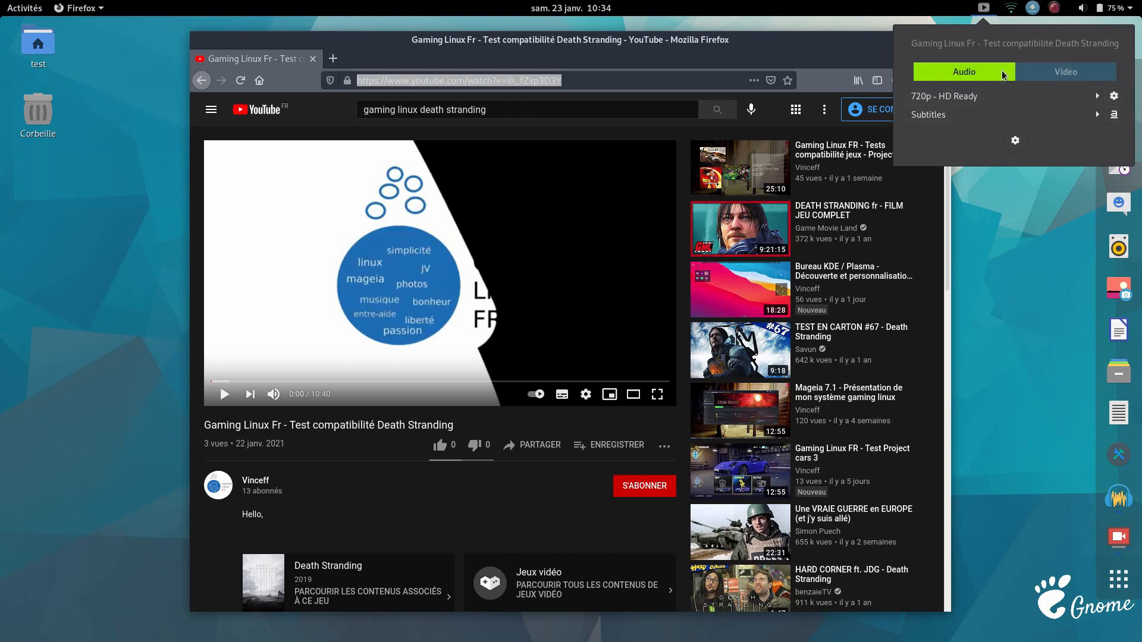
pyautogui.click(601, 48)
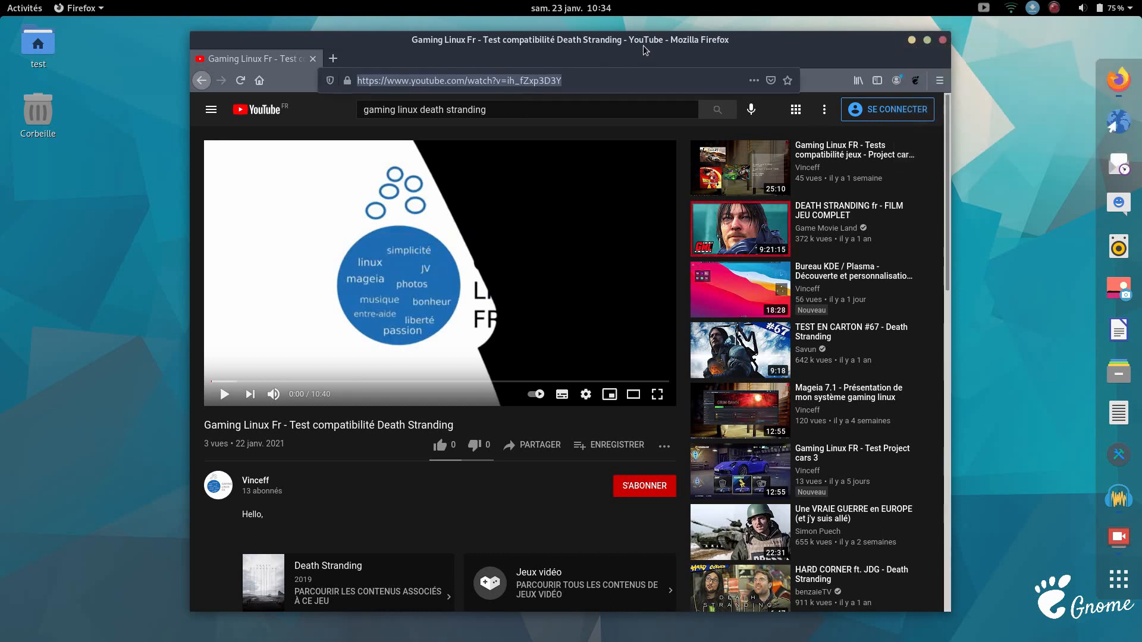
pyautogui.click(943, 40)
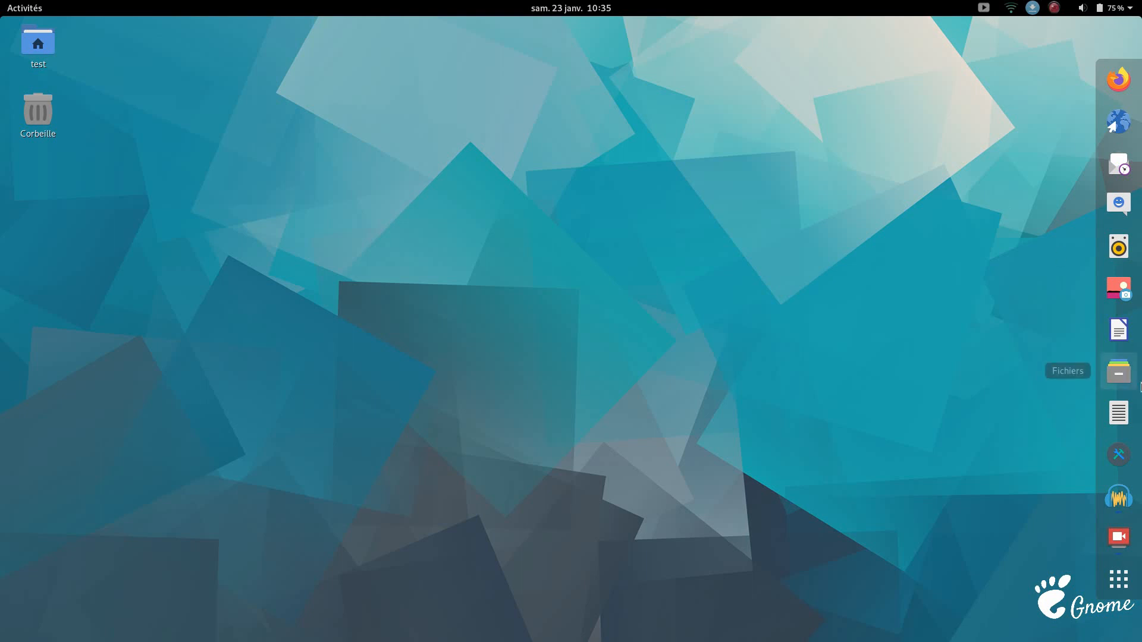
# Open Fichiers and Firefox, move their windows around the desktop to show the theme, and close both.
pyautogui.click(1119, 374)
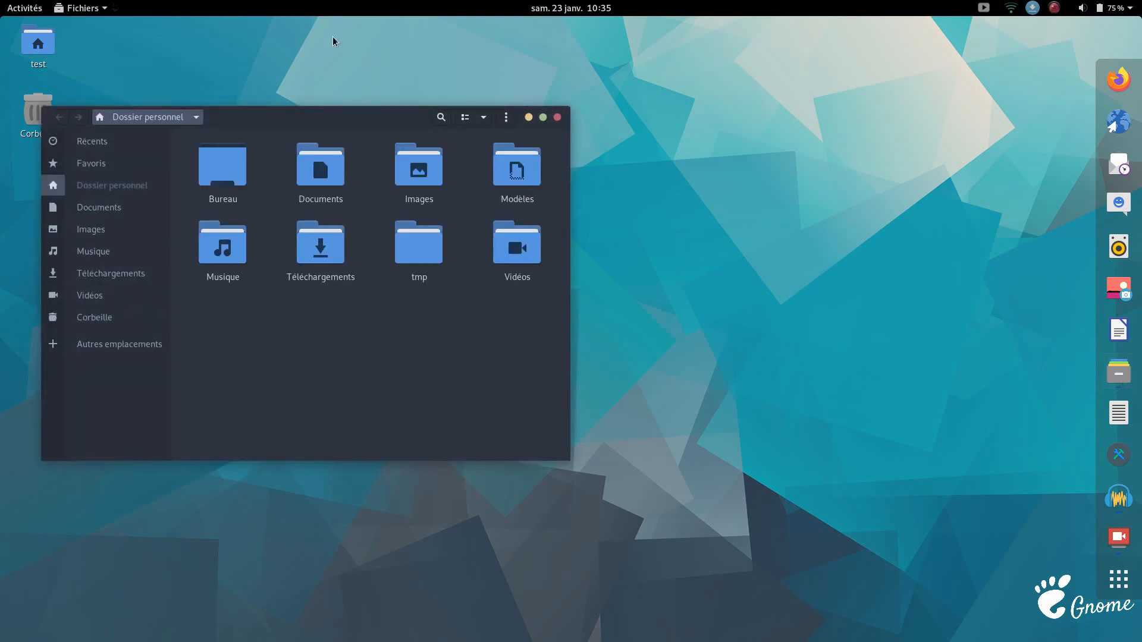
pyautogui.moveTo(255, 110); pyautogui.dragTo(450, 105)
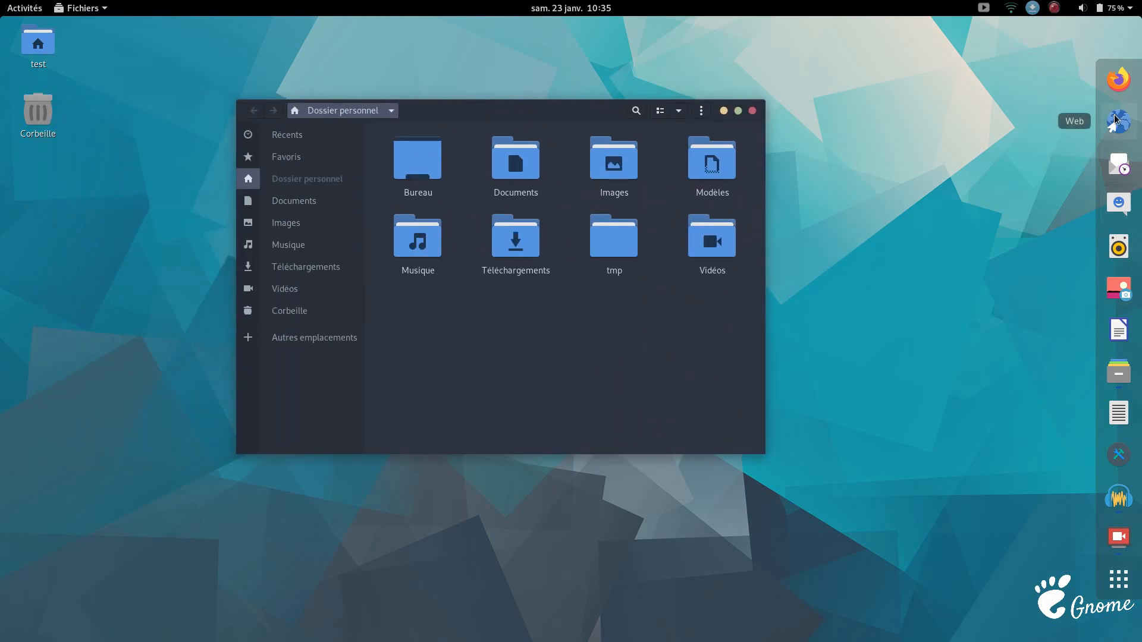
pyautogui.click(1119, 79)
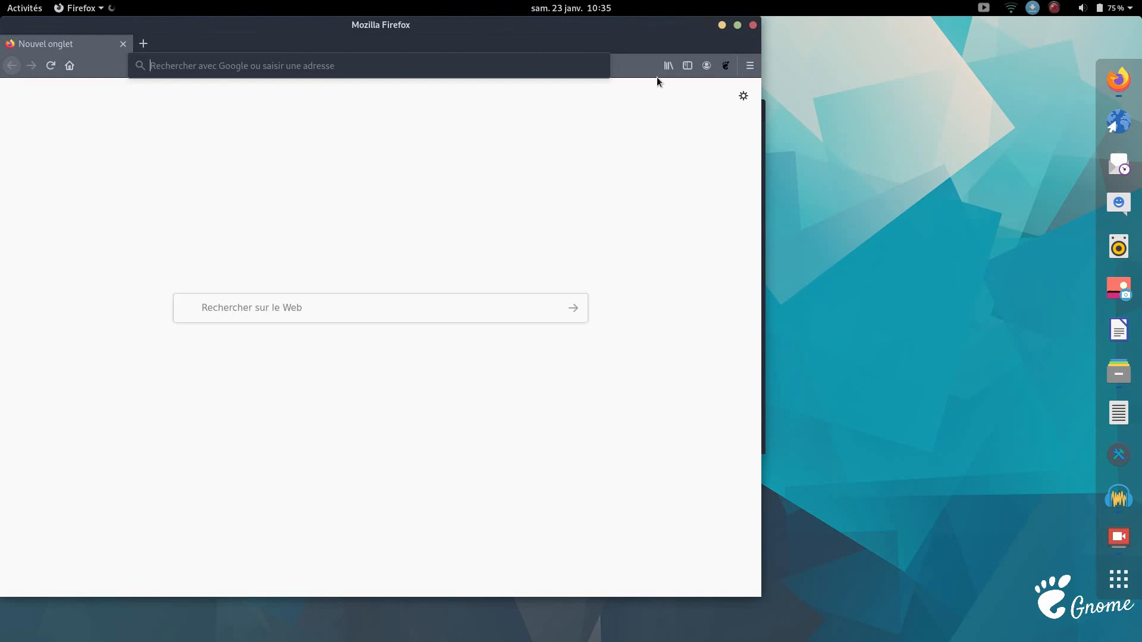
pyautogui.moveTo(573, 42); pyautogui.dragTo(707, 81)
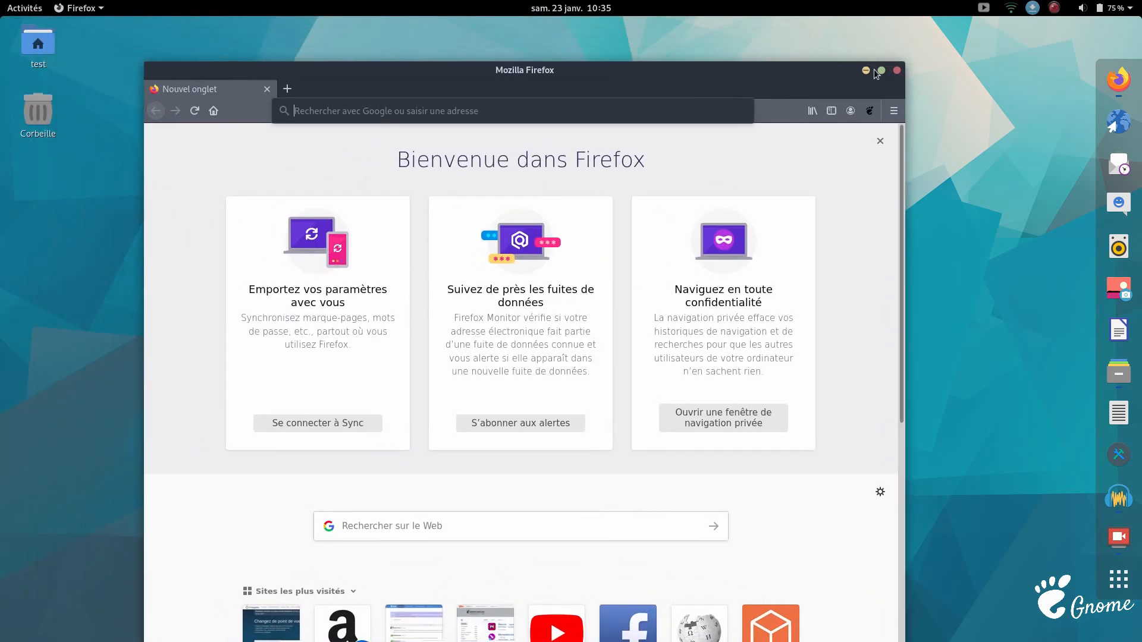
pyautogui.click(897, 70)
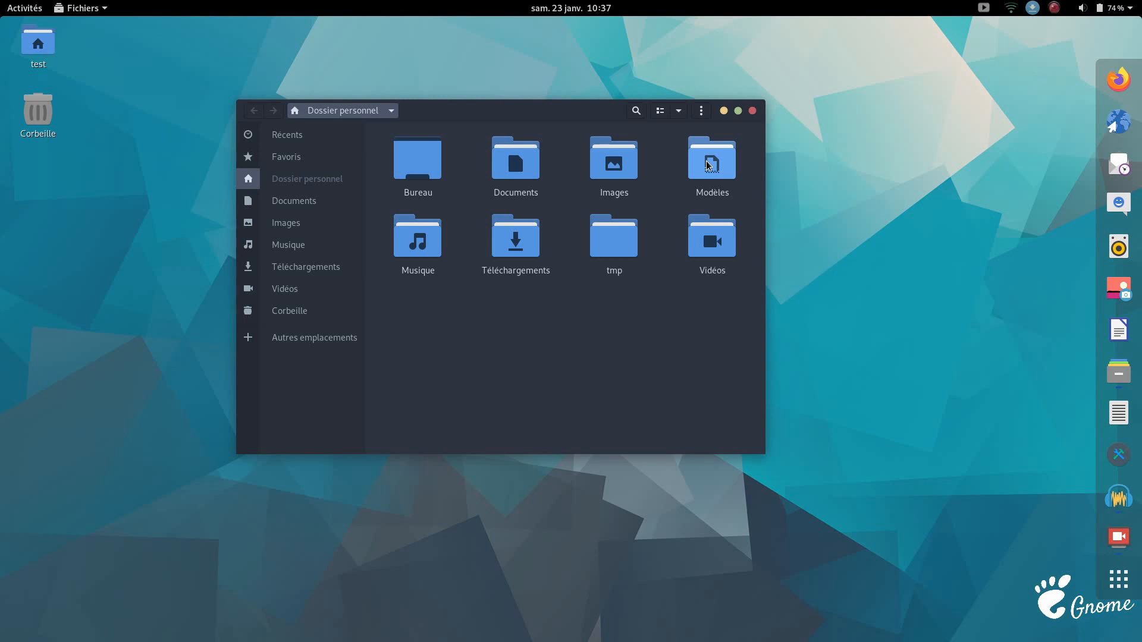
pyautogui.click(752, 112)
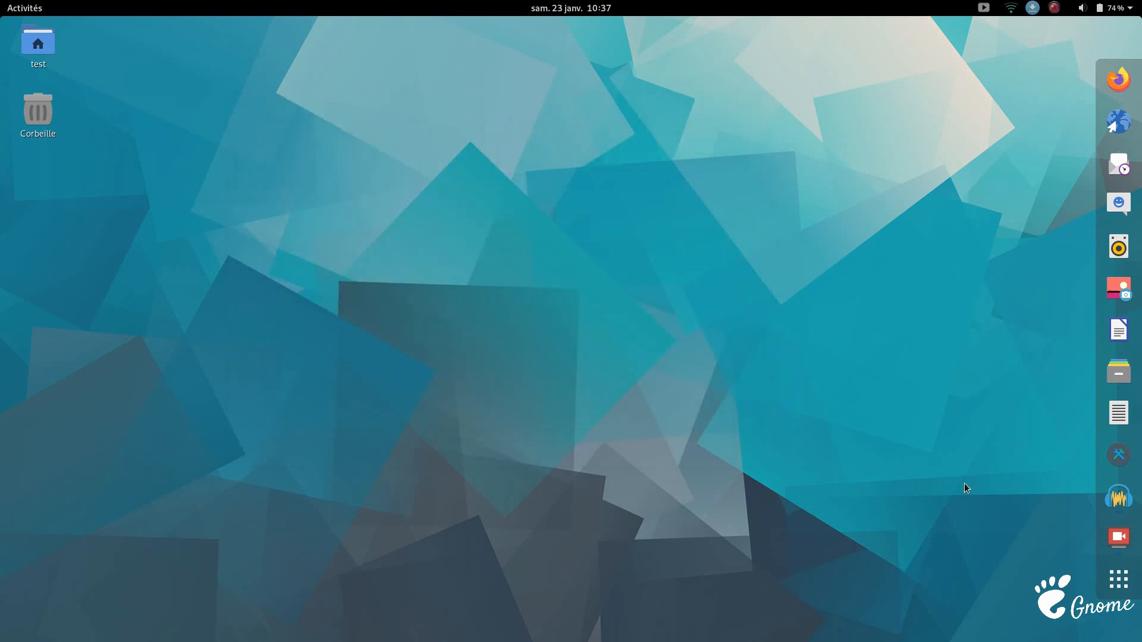
# Open Firefox again, maximise and restore its window to check the dock's behaviour, and close it.
pyautogui.click(1118, 79)
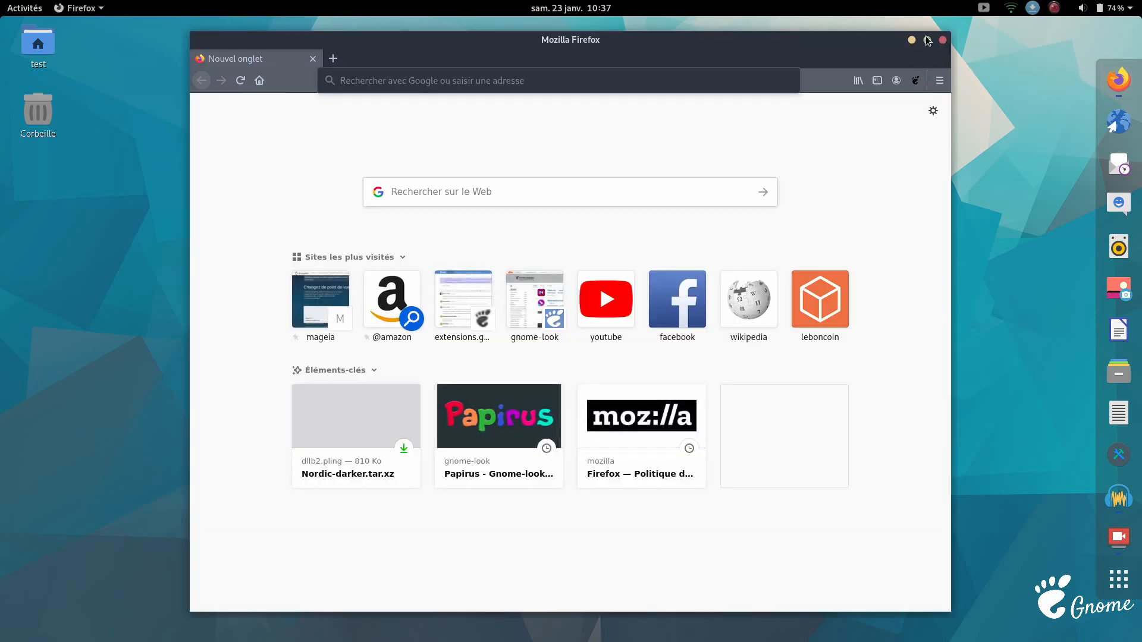
pyautogui.click(928, 40)
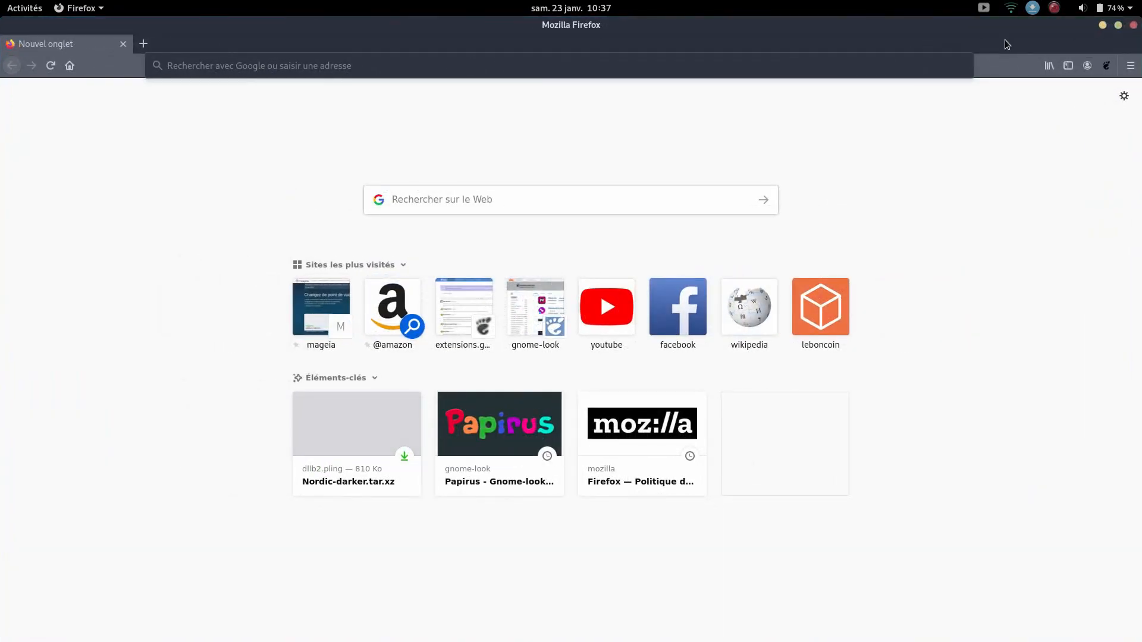
pyautogui.click(1118, 25)
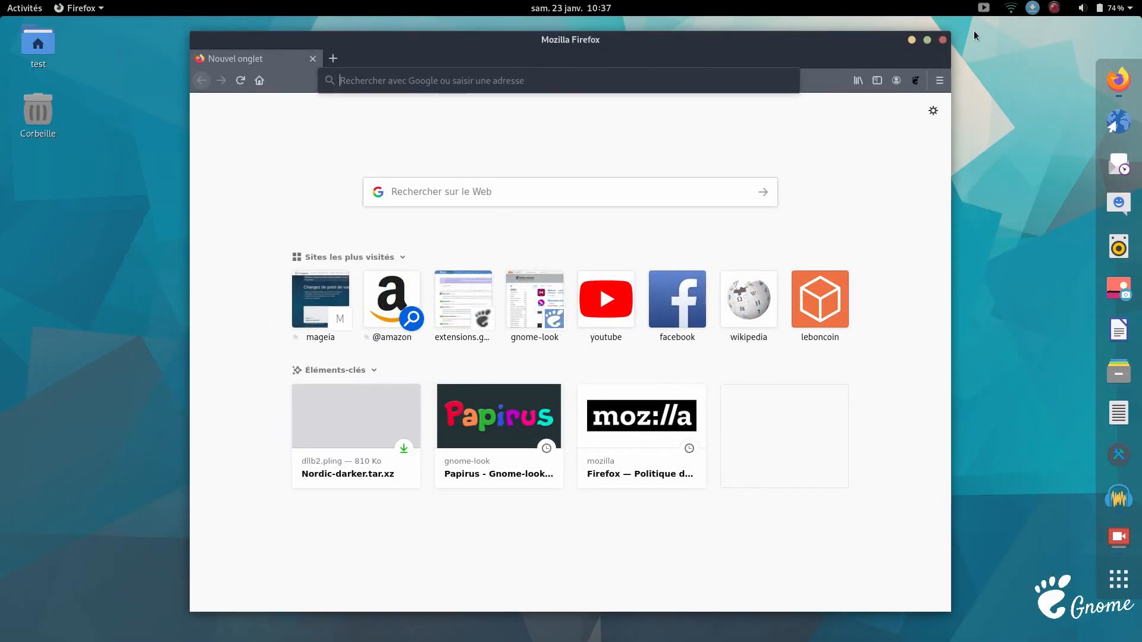
pyautogui.click(942, 41)
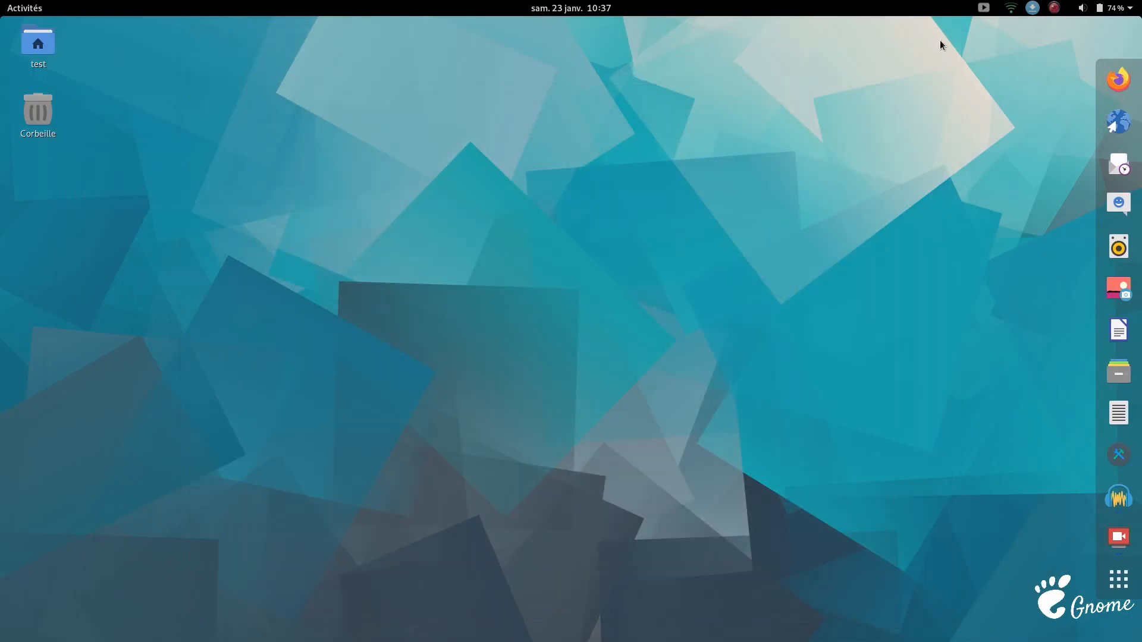